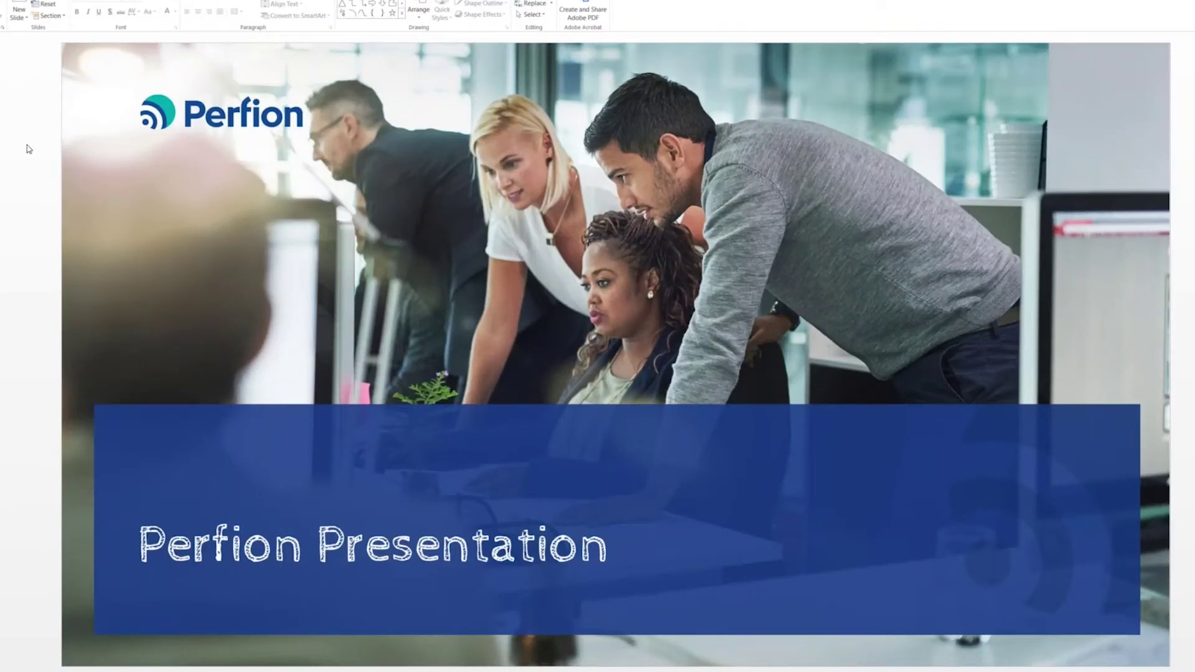
- Advance past The Problem and spreadsheet statistics slides to The Product Information Challenge slide
{"action": "key", "text": "Page_Down"}
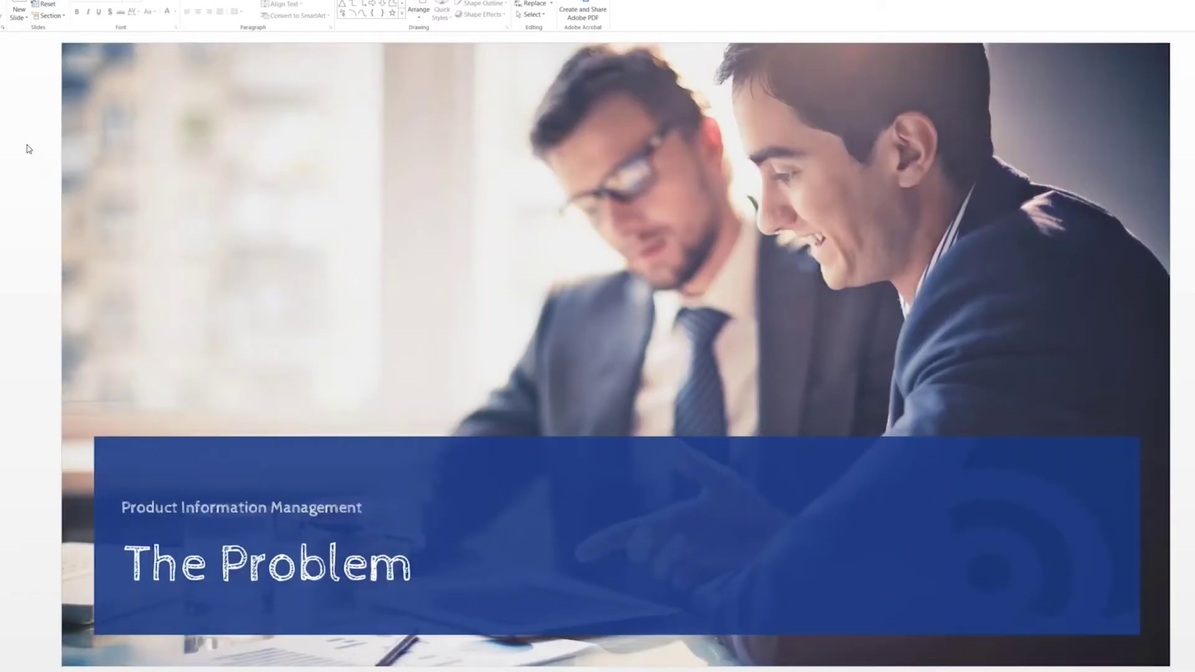
{"action": "key", "text": "Page_Down"}
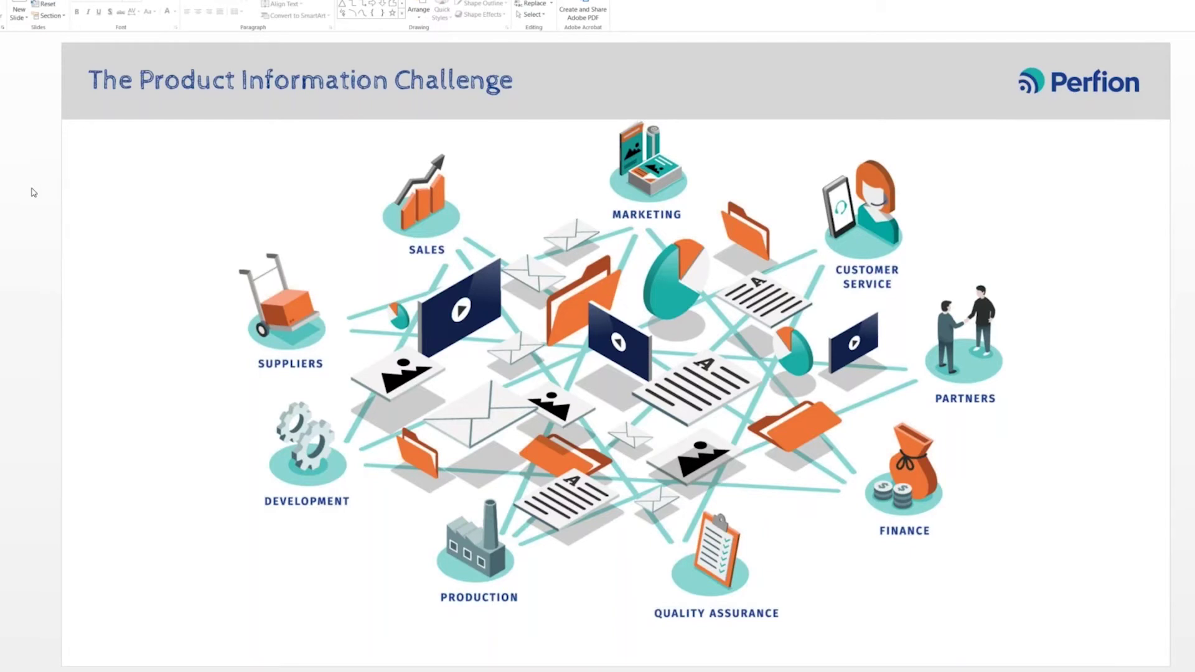
- Advance through The Solution and Outputs to All Channels slides toward the Customers section
{"action": "key", "text": "Page_Down"}
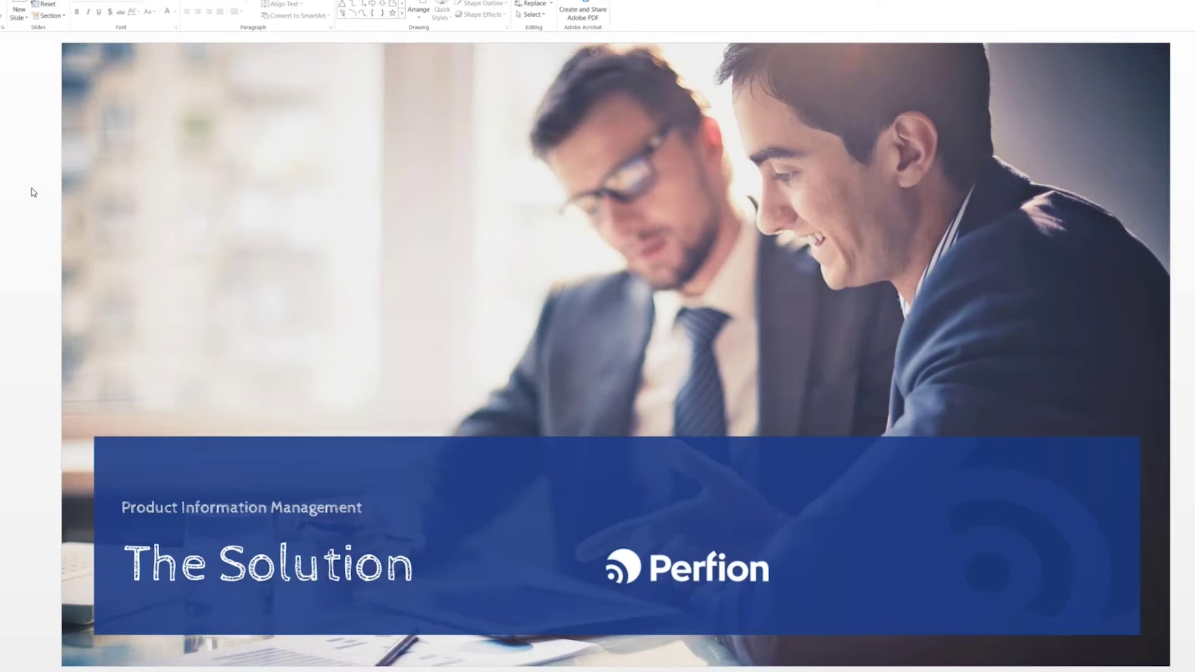
{"action": "key", "text": "Page_Down"}
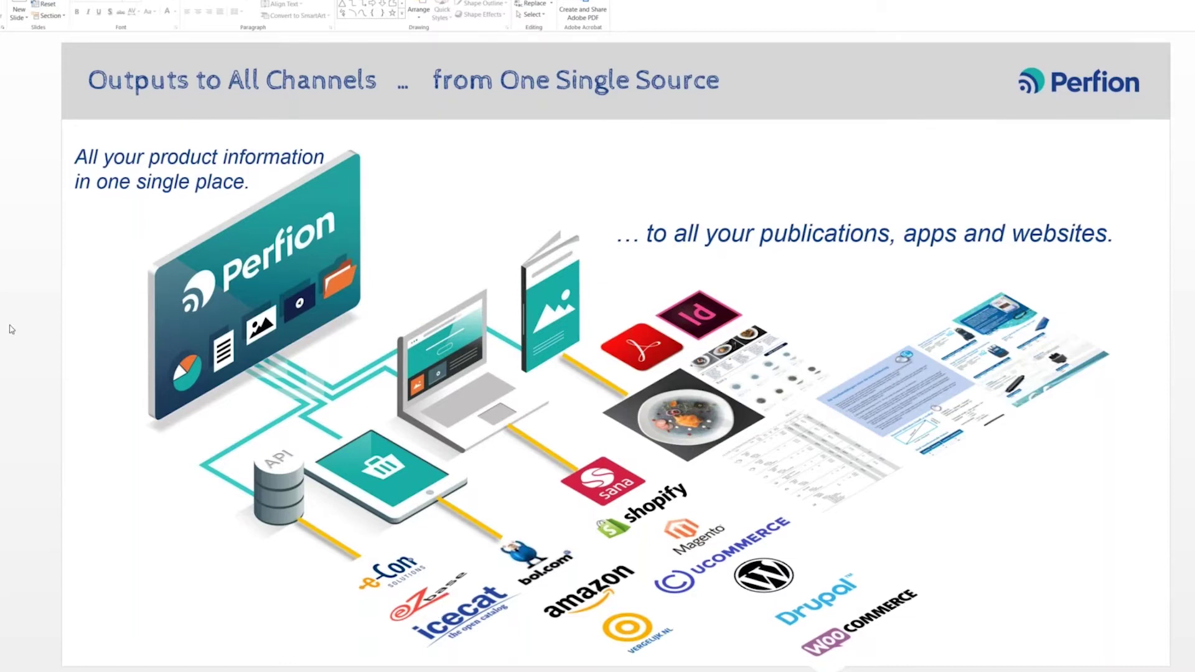
{"action": "scroll", "coordinate": [12, 329], "scroll_direction": "down", "scroll_amount": 1}
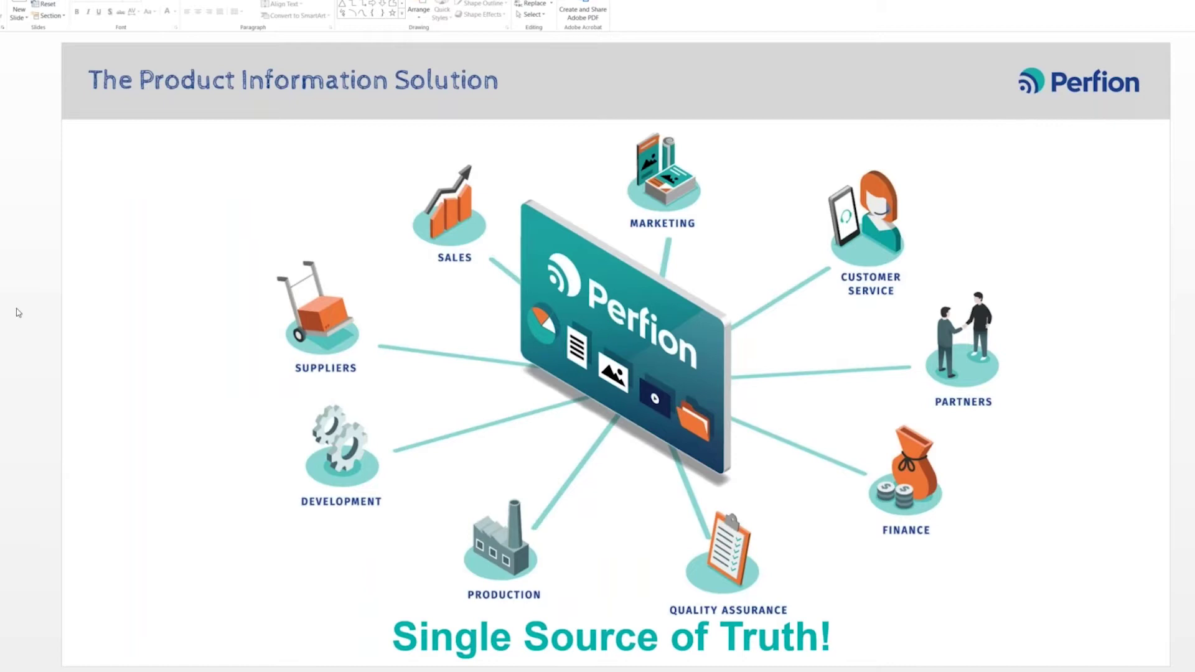
- Move past the customer logos slides and on through the key strengths slide
{"action": "scroll", "coordinate": [18, 313], "scroll_direction": "down", "scroll_amount": 1}
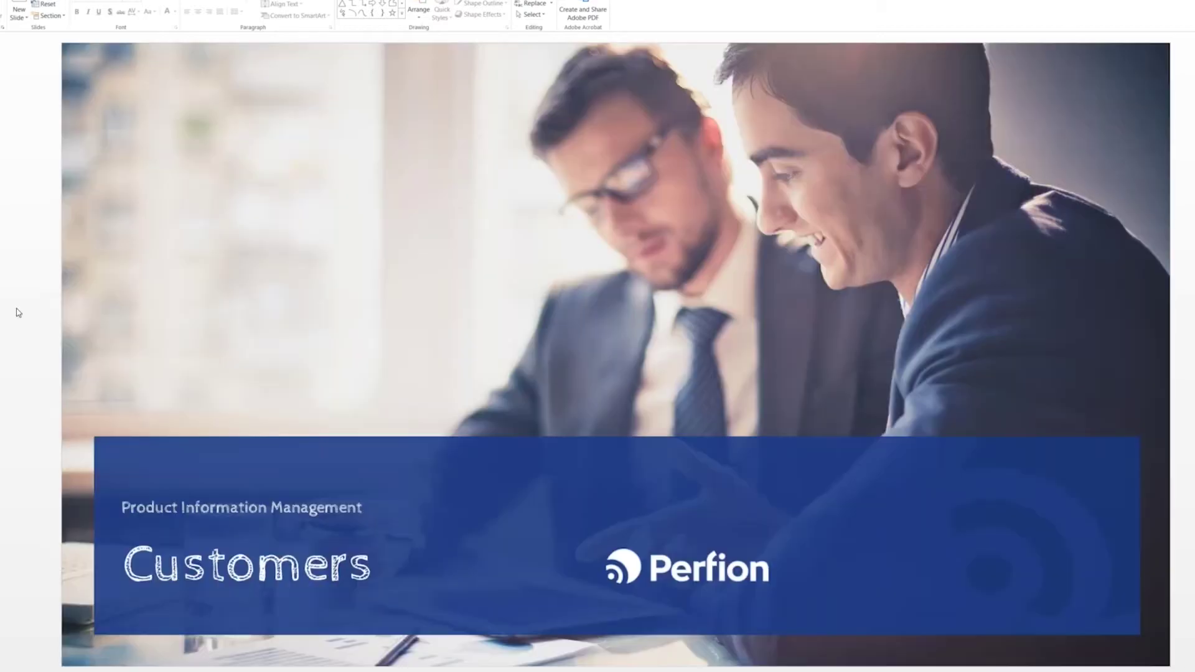
{"action": "scroll", "coordinate": [19, 313], "scroll_direction": "down", "scroll_amount": 1}
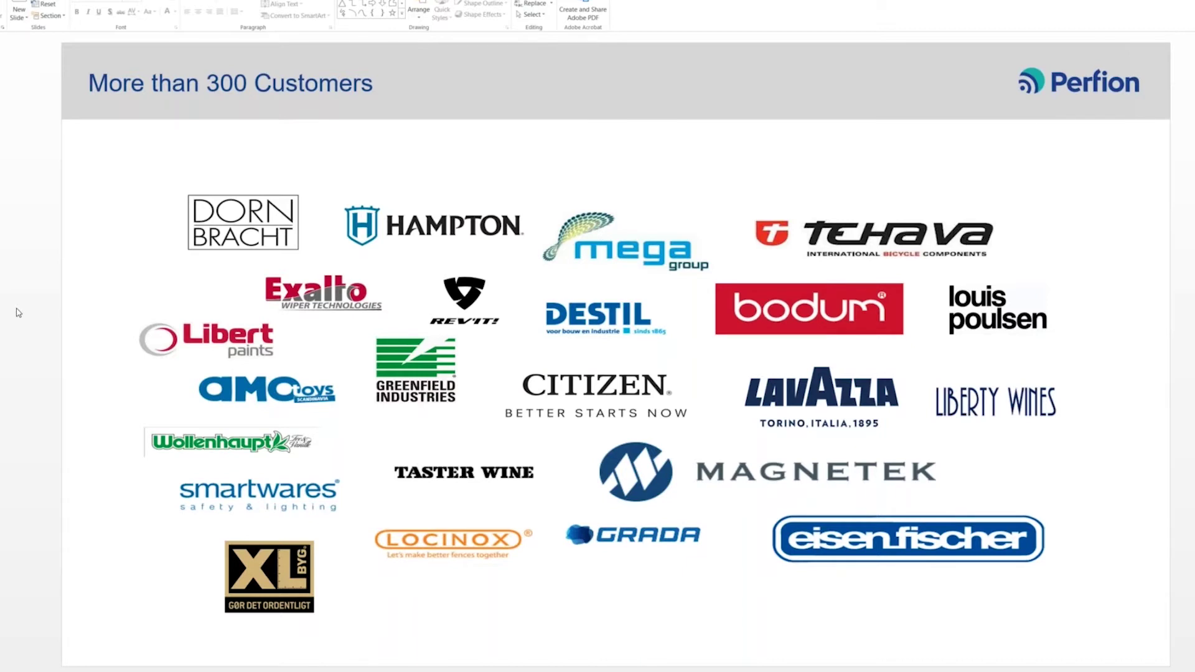
{"action": "key", "text": "Page_Down"}
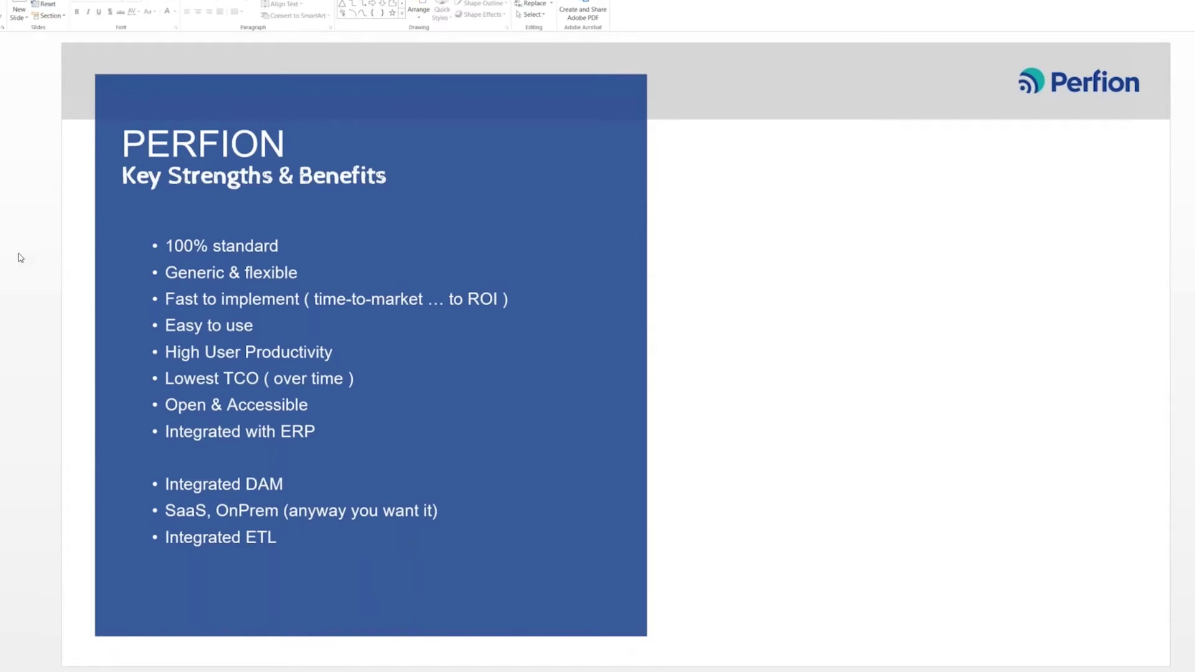
{"action": "key", "text": "Page_Down"}
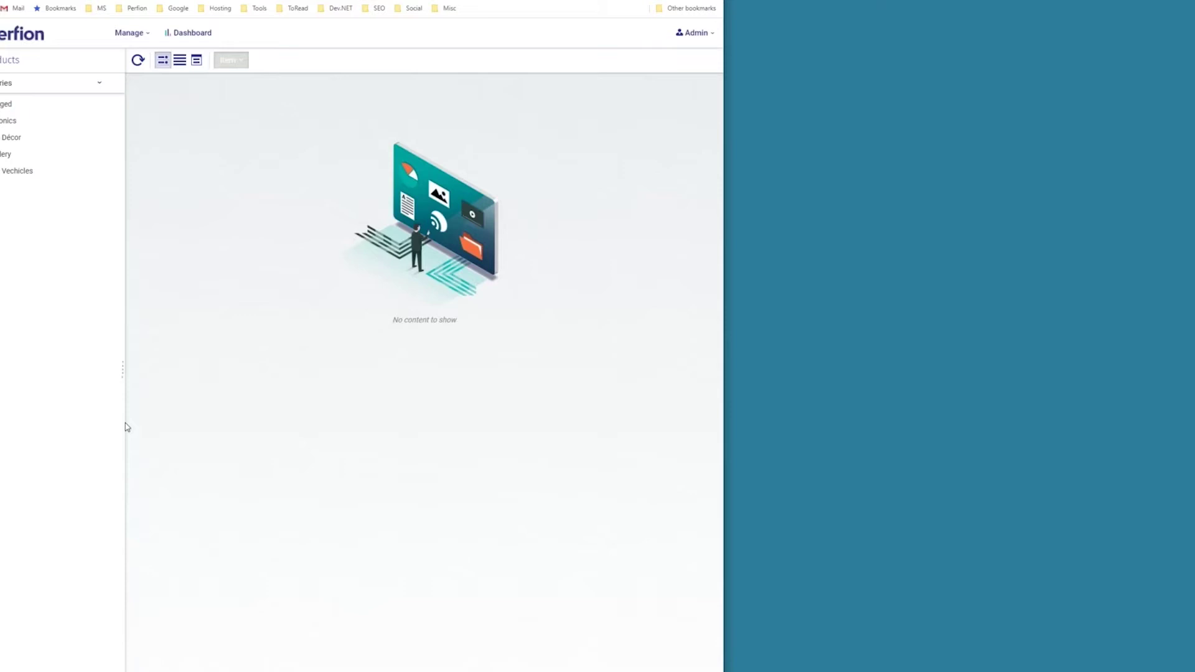
- Open Manage > Products and load the Vechicles category with Audi, BMW, Peugeot and Volvo
{"action": "left_click", "coordinate": [130, 36]}
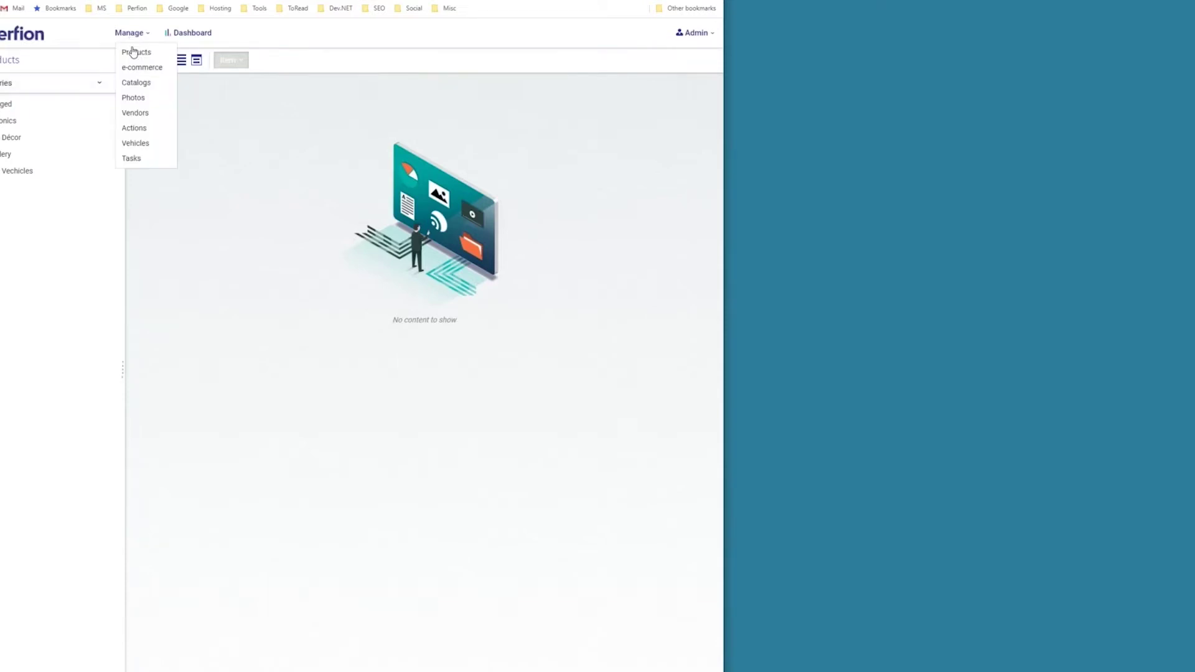
{"action": "left_click", "coordinate": [100, 40]}
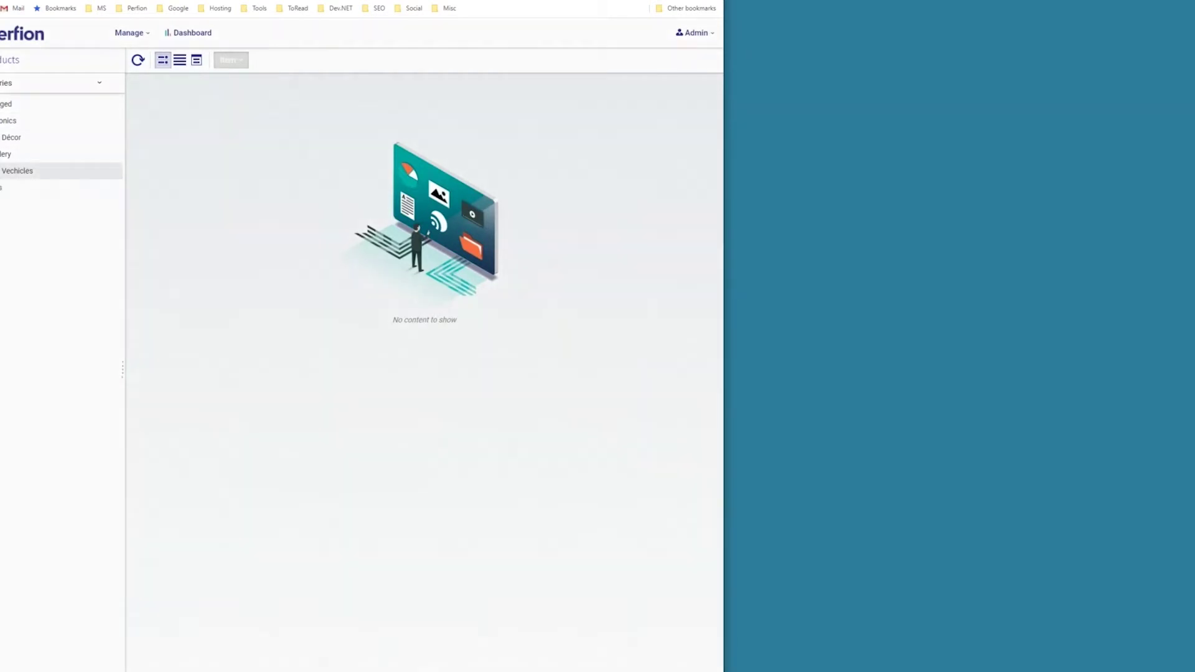
{"action": "left_click", "coordinate": [56, 205]}
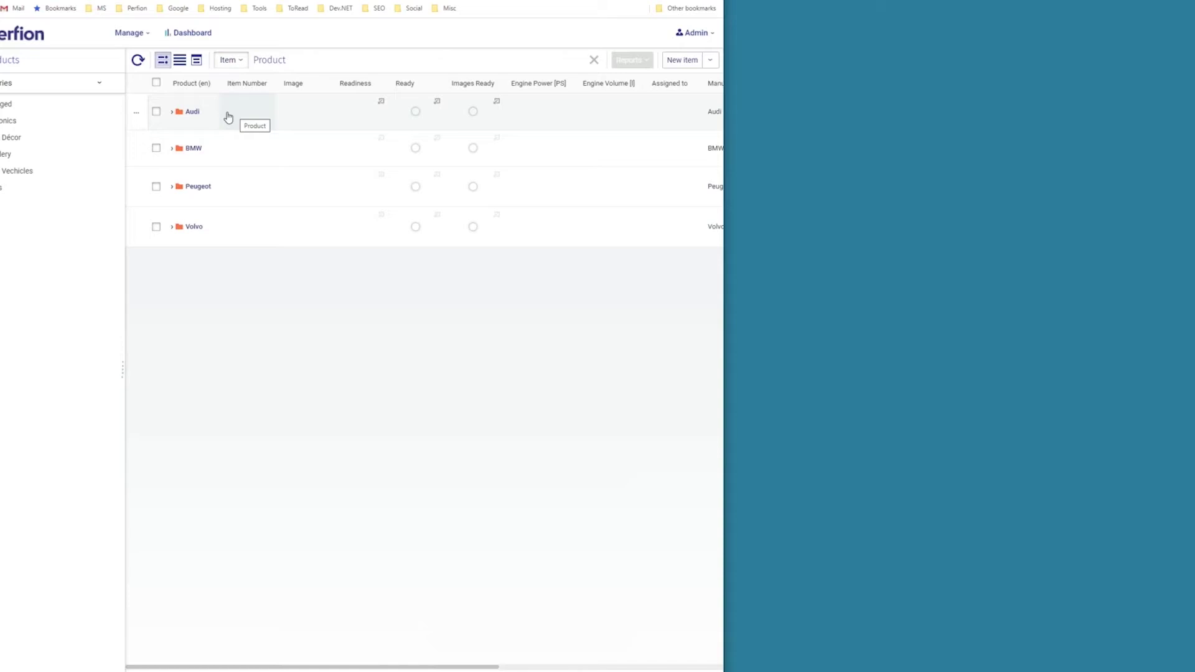
- Expand Audi and Audi A4, trying the compact and roomy grid layouts along the way
{"action": "left_click", "coordinate": [172, 112]}
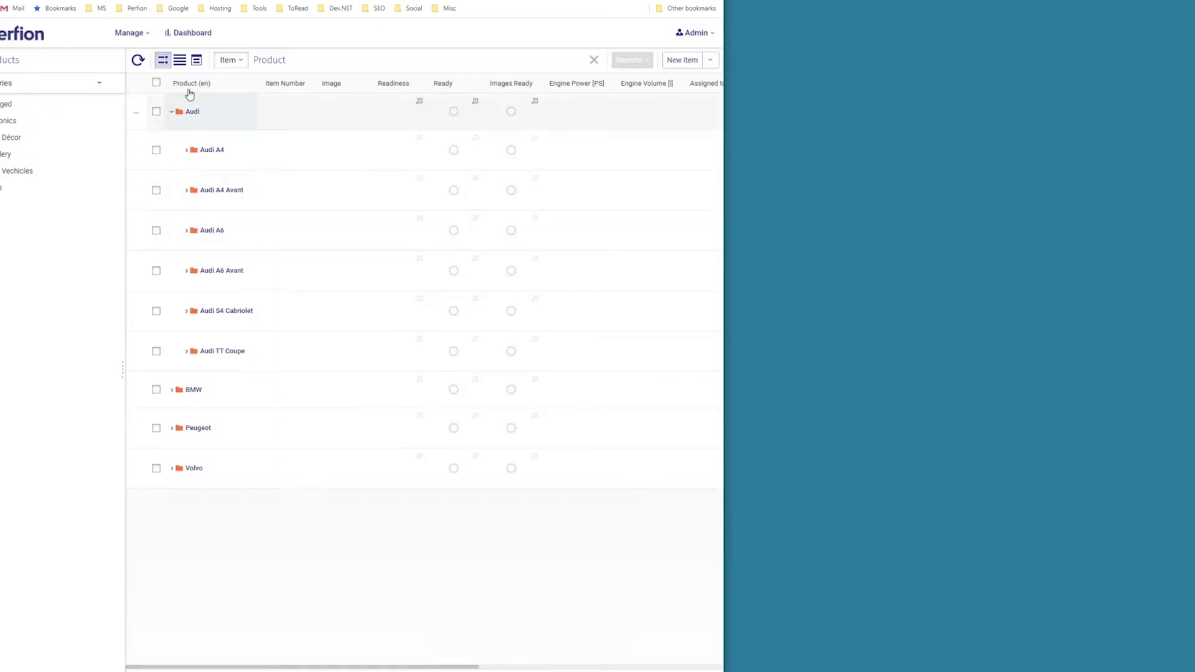
{"action": "left_click", "coordinate": [181, 61]}
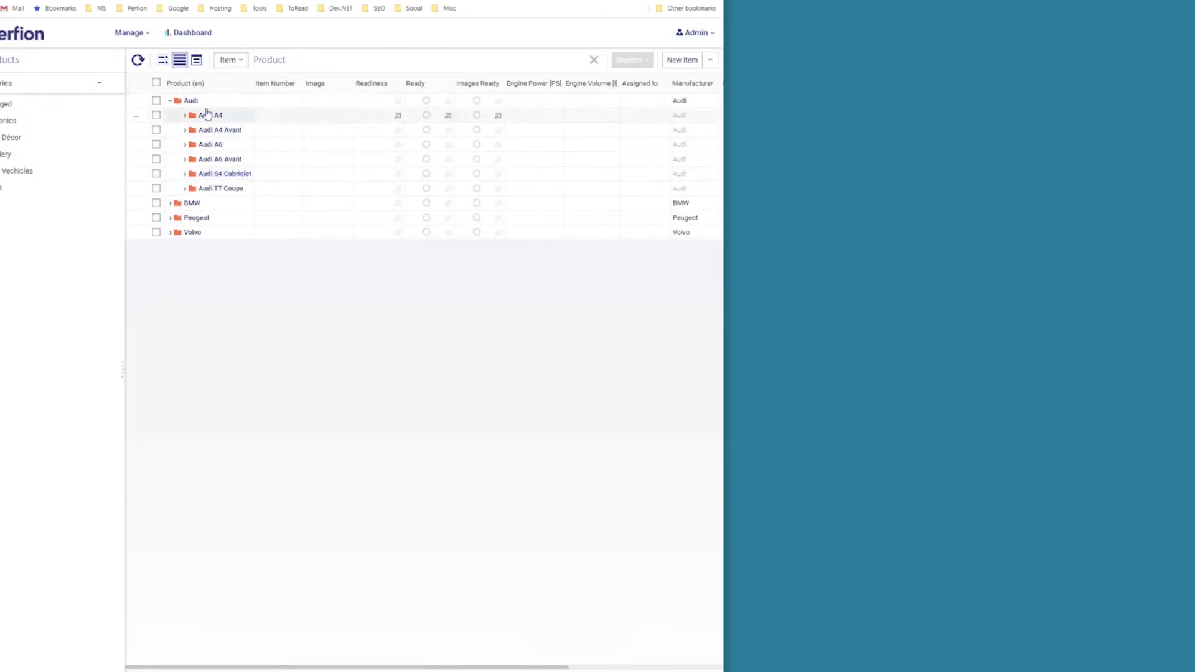
{"action": "left_click", "coordinate": [196, 60]}
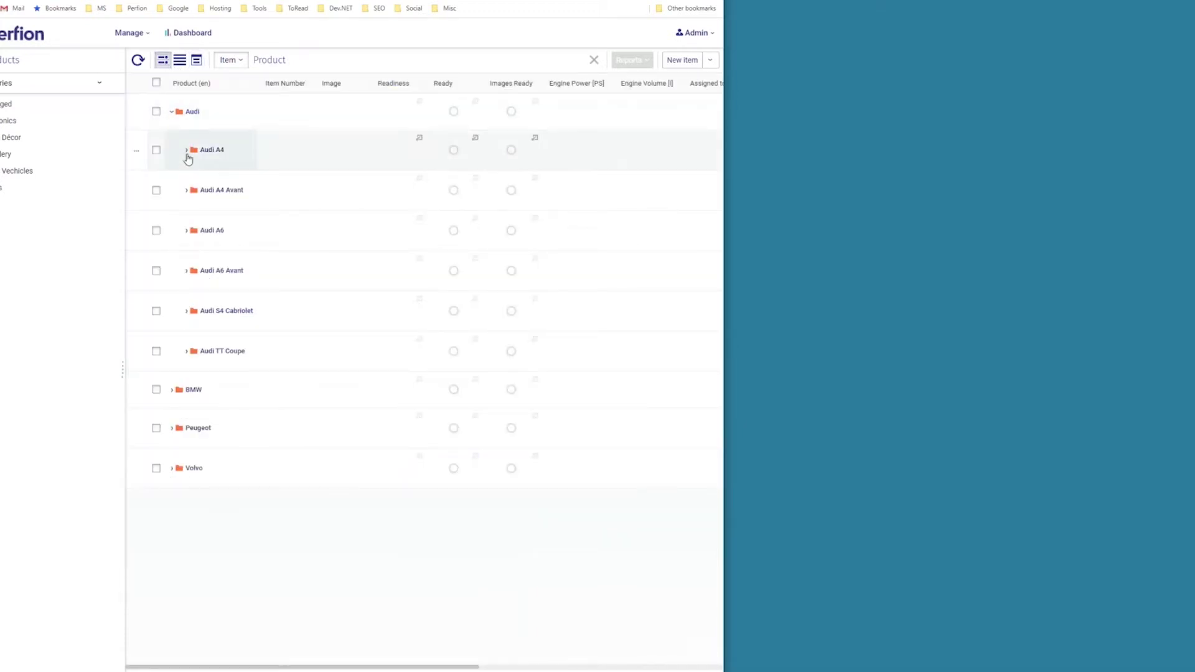
{"action": "left_click", "coordinate": [186, 152]}
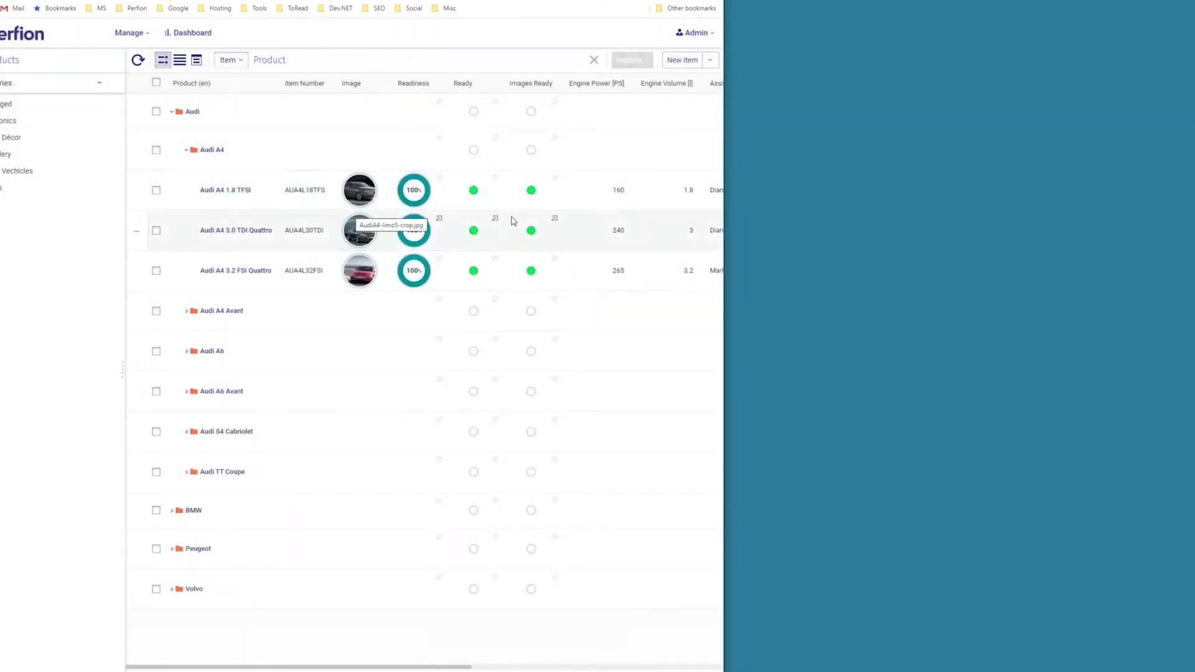
- Add the white Audi photo as the first of five Audi A4 images
{"action": "scroll", "coordinate": [512, 221], "scroll_direction": "right", "scroll_amount": 10}
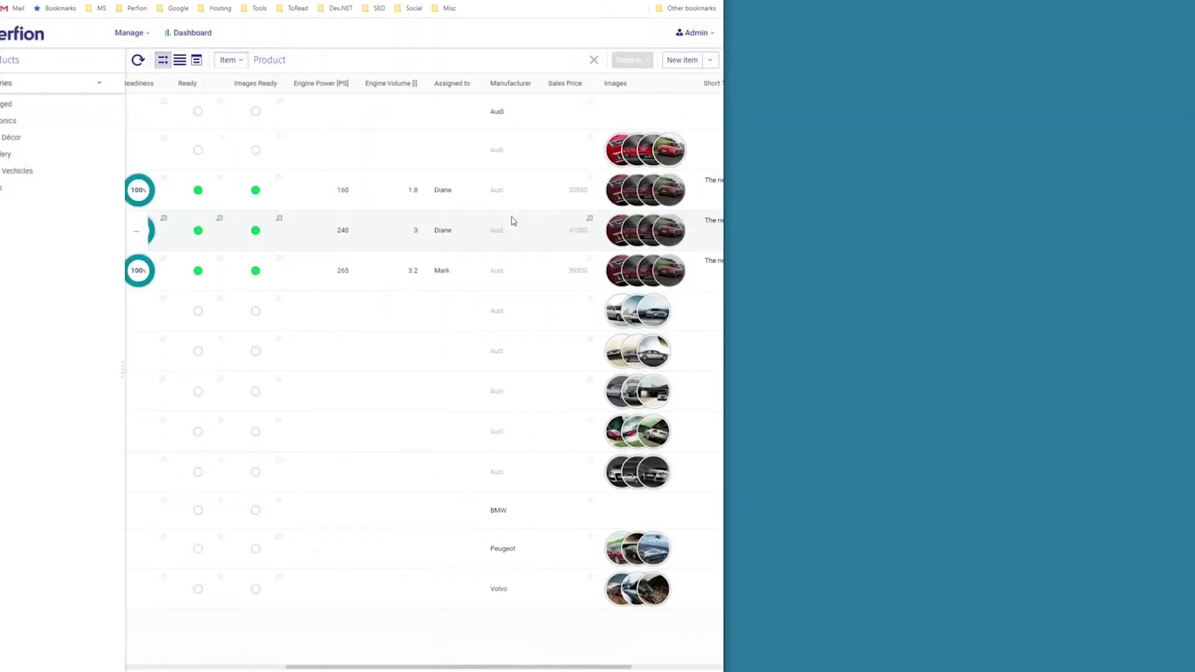
{"action": "scroll", "coordinate": [512, 221], "scroll_direction": "left", "scroll_amount": 10}
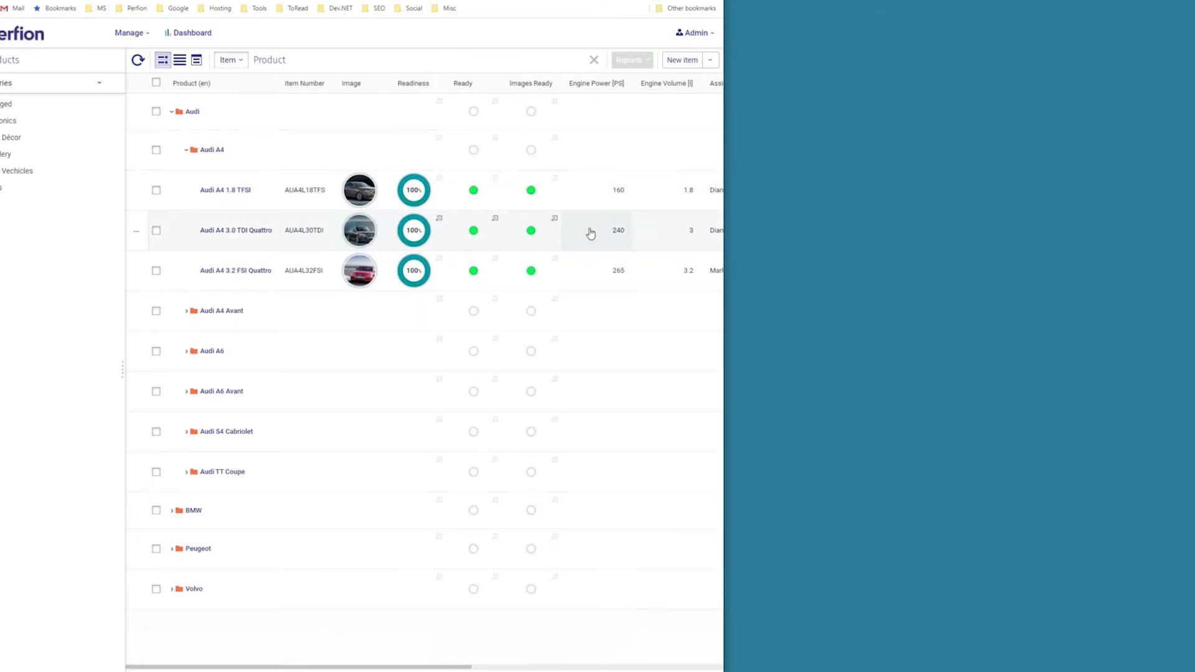
{"action": "scroll", "coordinate": [591, 234], "scroll_direction": "right", "scroll_amount": 6}
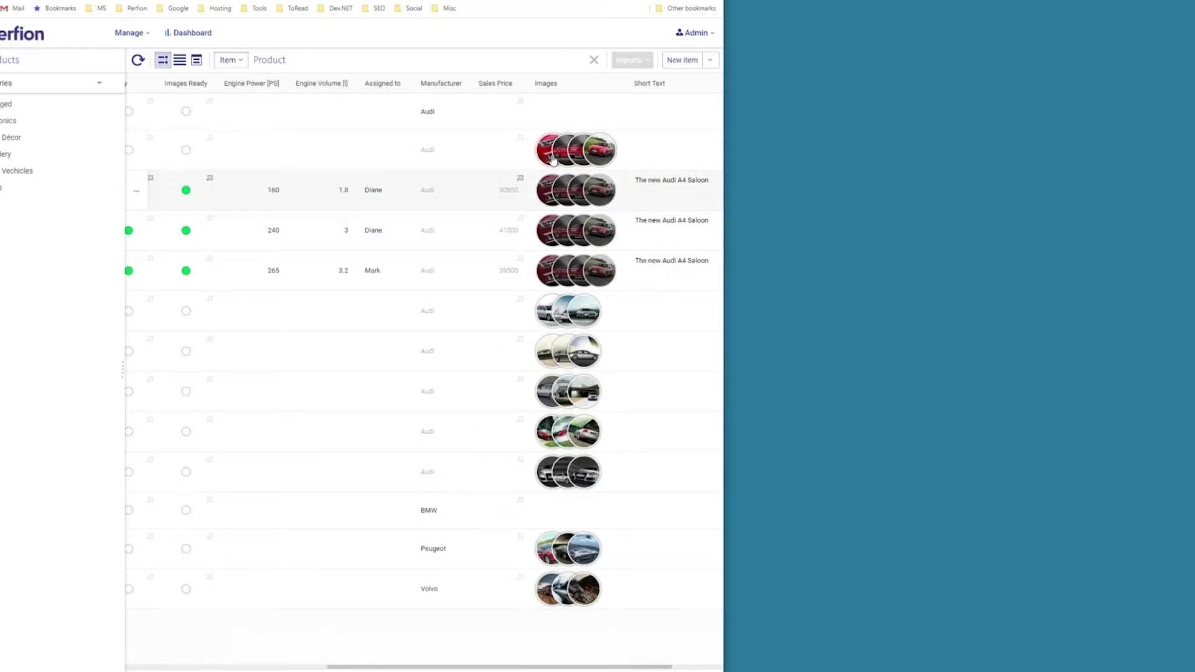
{"action": "scroll", "coordinate": [423, 374], "scroll_direction": "left", "scroll_amount": 5}
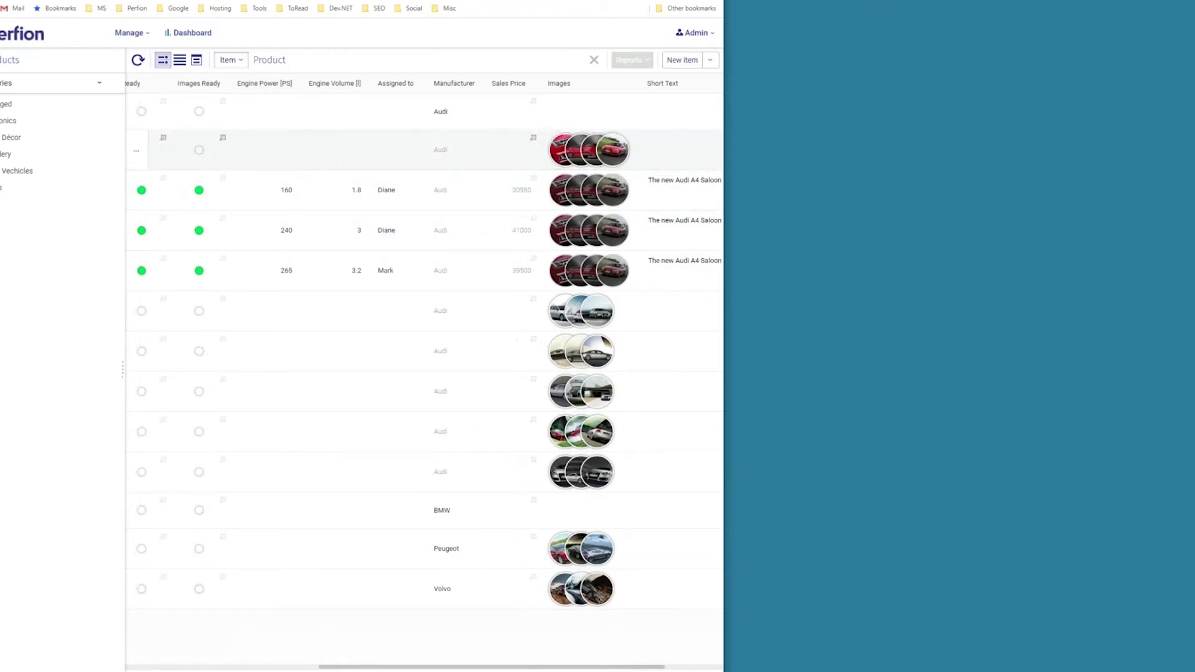
{"action": "scroll", "coordinate": [544, 154], "scroll_direction": "right", "scroll_amount": 5}
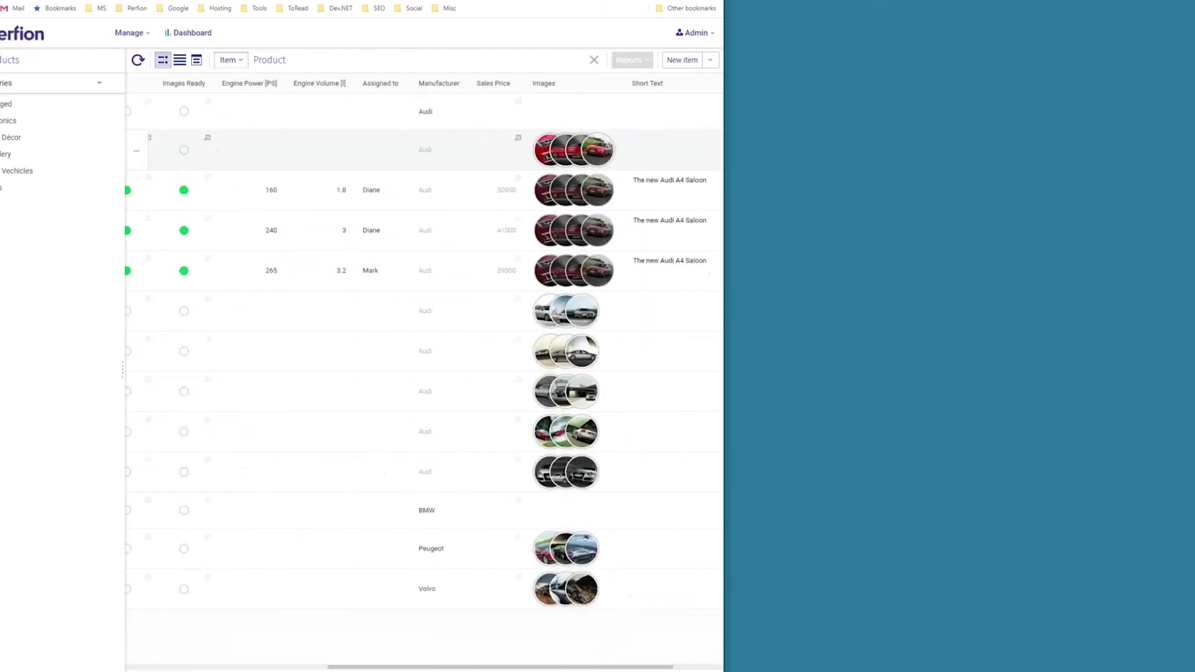
{"action": "left_click", "coordinate": [543, 154]}
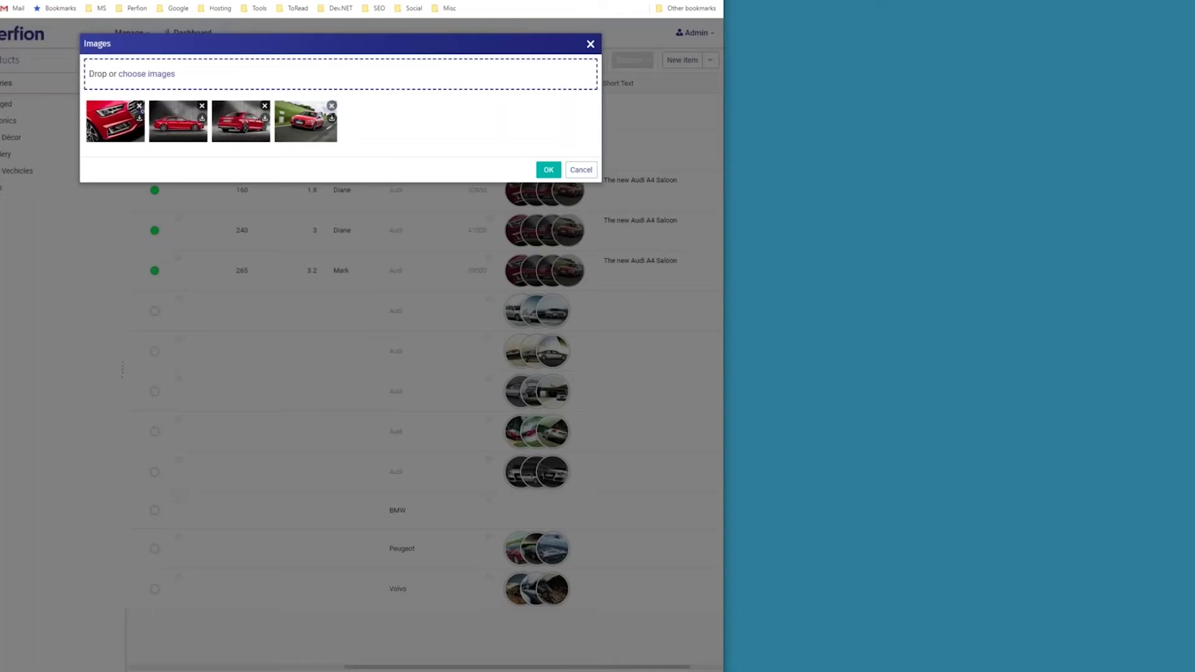
{"action": "left_click_drag", "start_coordinate": [305, 124], "coordinate": [122, 122]}
- Save the Audi A4 images, then open and cancel editing of Engine Power 160
{"action": "left_click", "coordinate": [548, 170]}
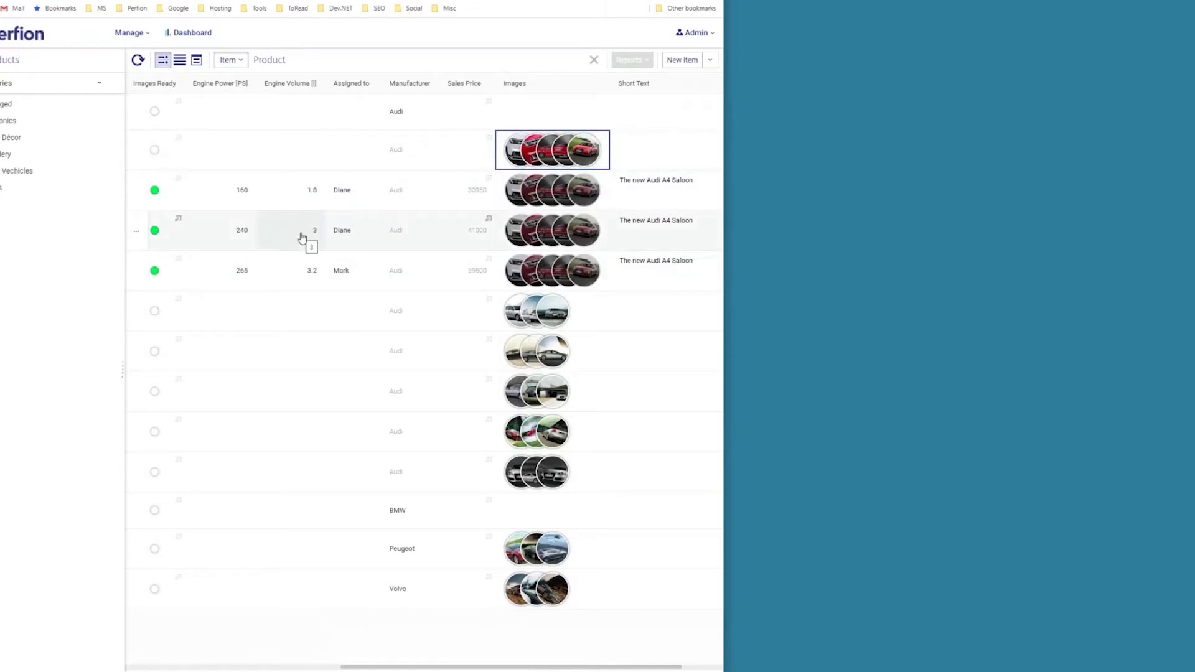
{"action": "scroll", "coordinate": [440, 195], "scroll_direction": "left", "scroll_amount": 3}
{"action": "left_click", "coordinate": [440, 198]}
{"action": "double_click", "coordinate": [441, 197]}
{"action": "key", "text": "Escape"}
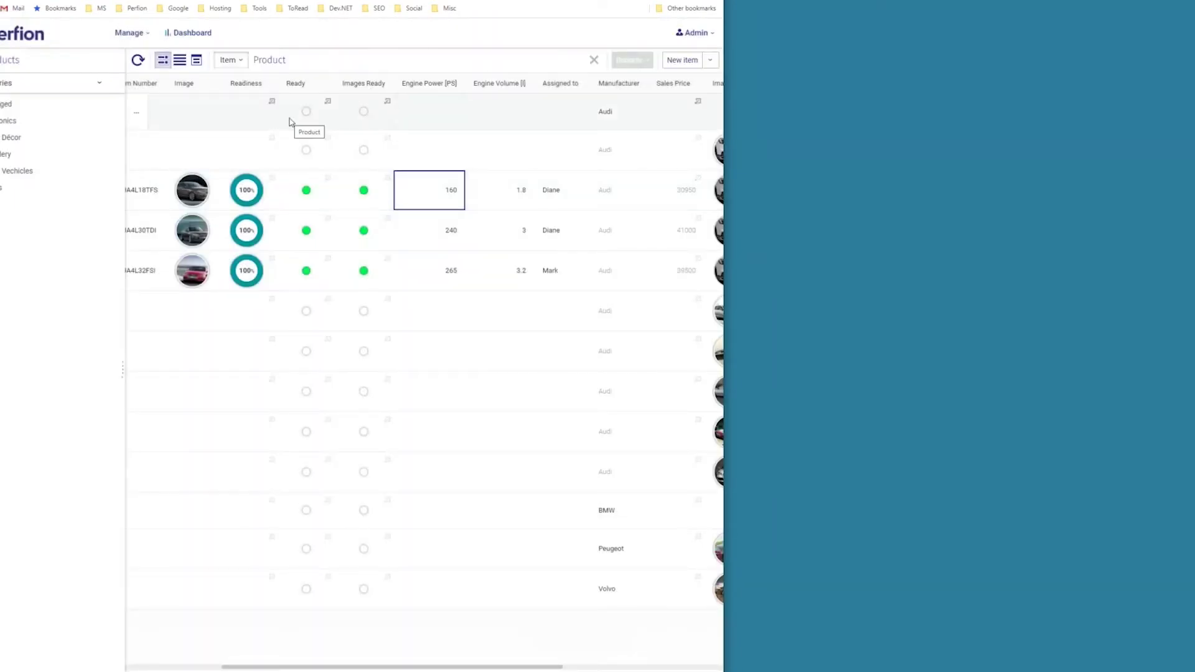
{"action": "scroll", "coordinate": [203, 189], "scroll_direction": "left", "scroll_amount": 3}
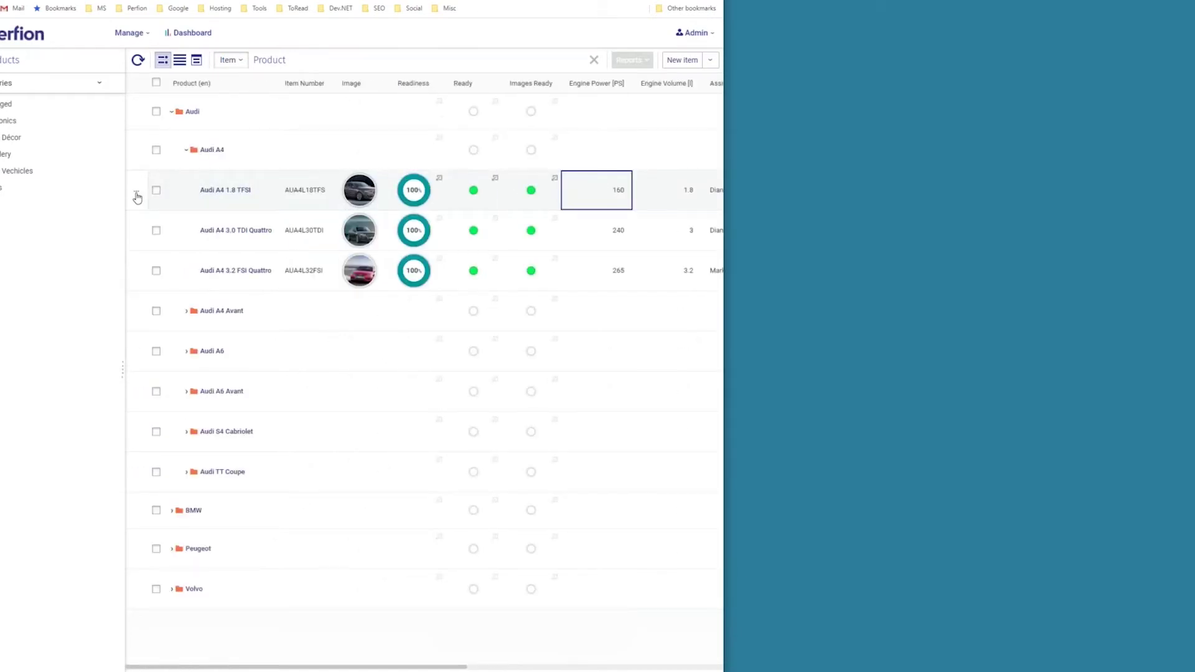
- Inspect Audi A4 1.8 TFSI's colour and technical fields, cancel the dialog, then tick it
{"action": "left_click", "coordinate": [136, 196]}
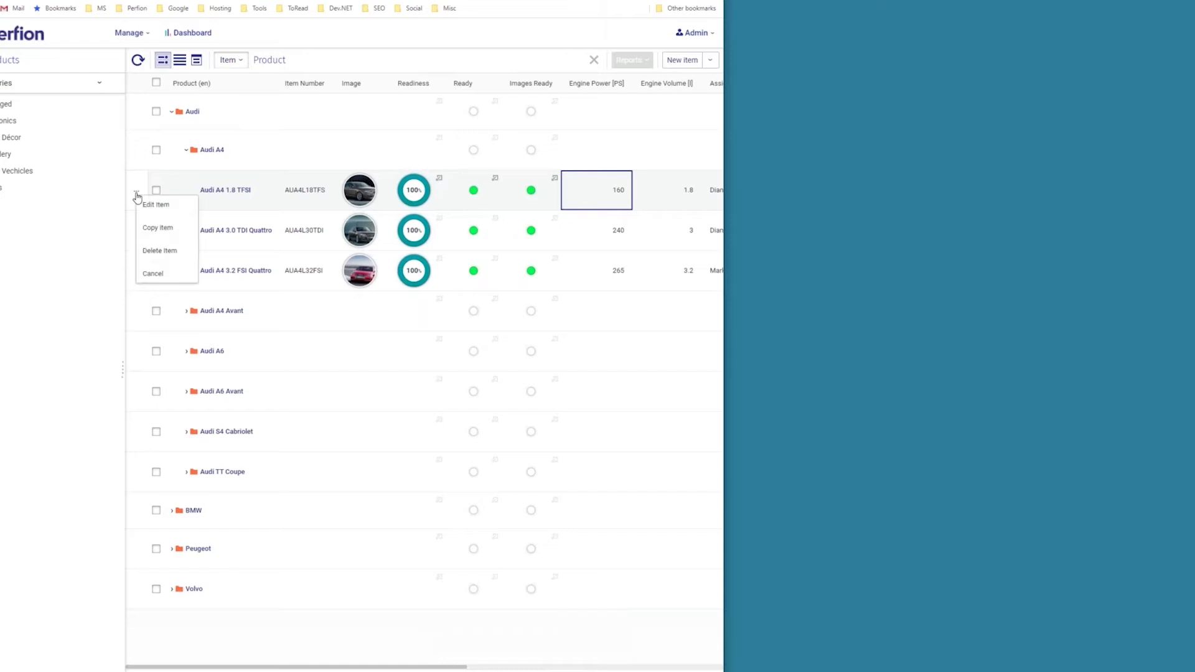
{"action": "left_click", "coordinate": [163, 204]}
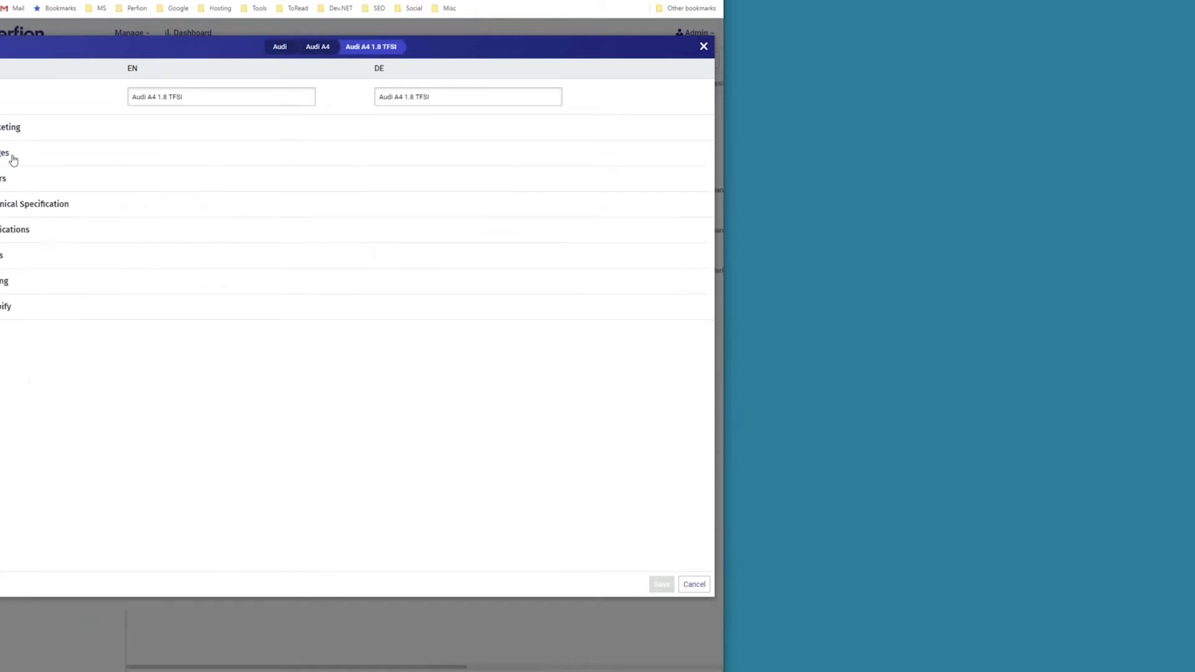
{"action": "left_click", "coordinate": [11, 182]}
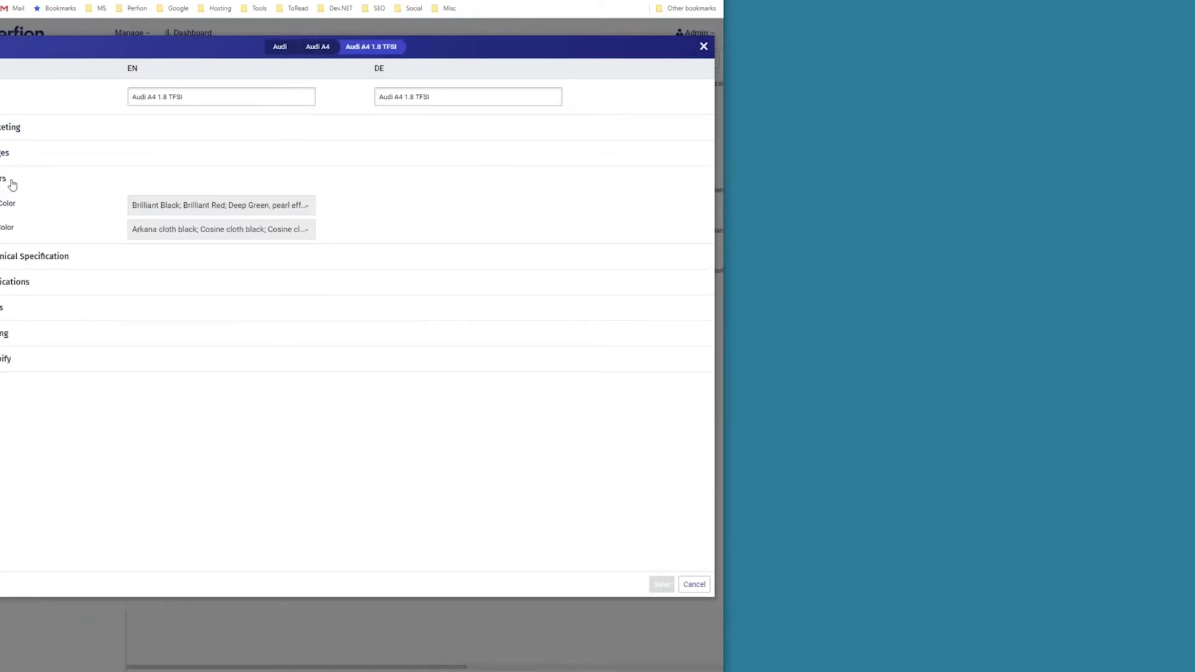
{"action": "left_click", "coordinate": [15, 258]}
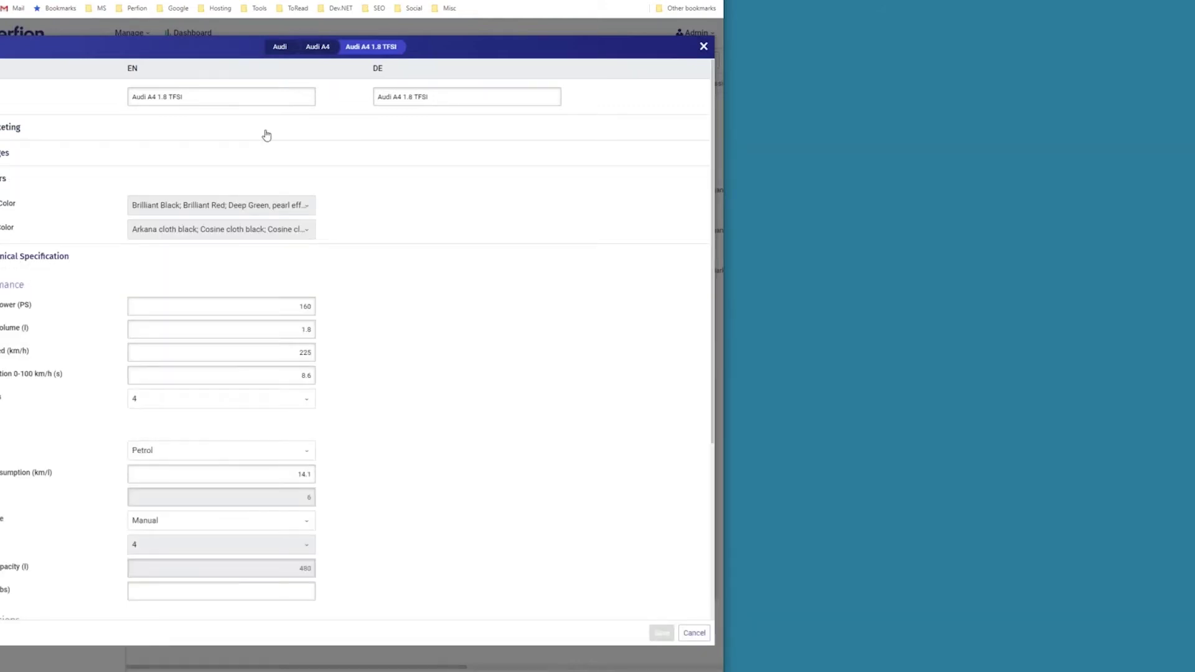
{"action": "left_click", "coordinate": [704, 54]}
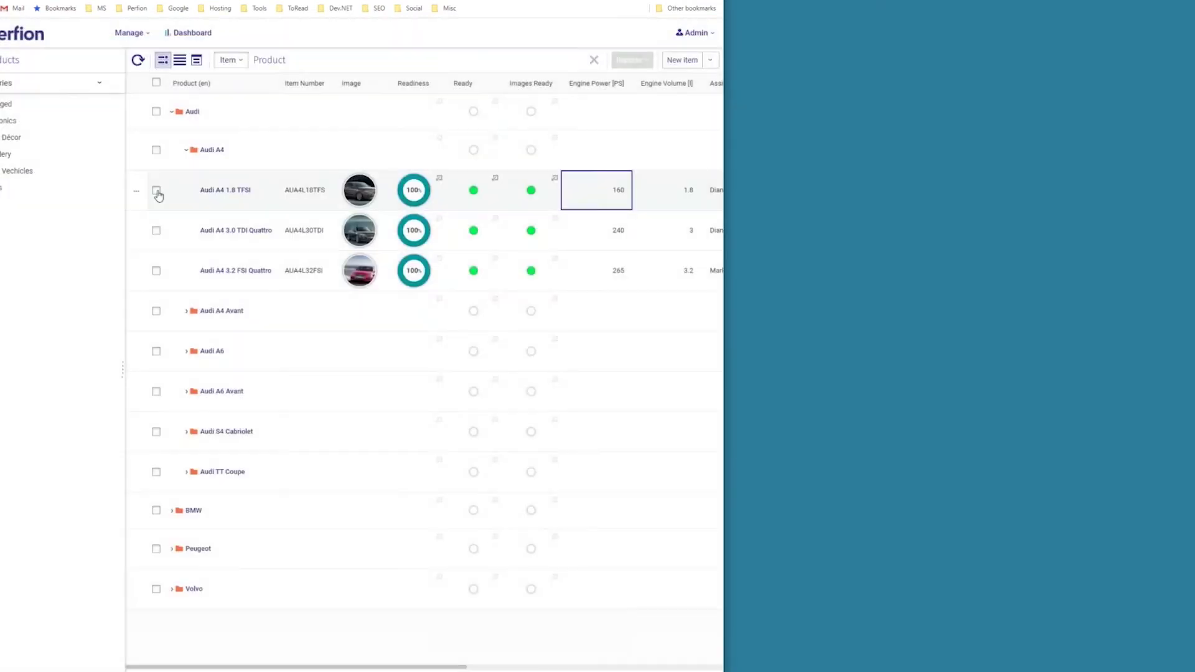
{"action": "left_click", "coordinate": [156, 191]}
- Tick Audi A4 3.0 TDI Quattro too and open the Auto Product Sheet report options
{"action": "left_click", "coordinate": [156, 230]}
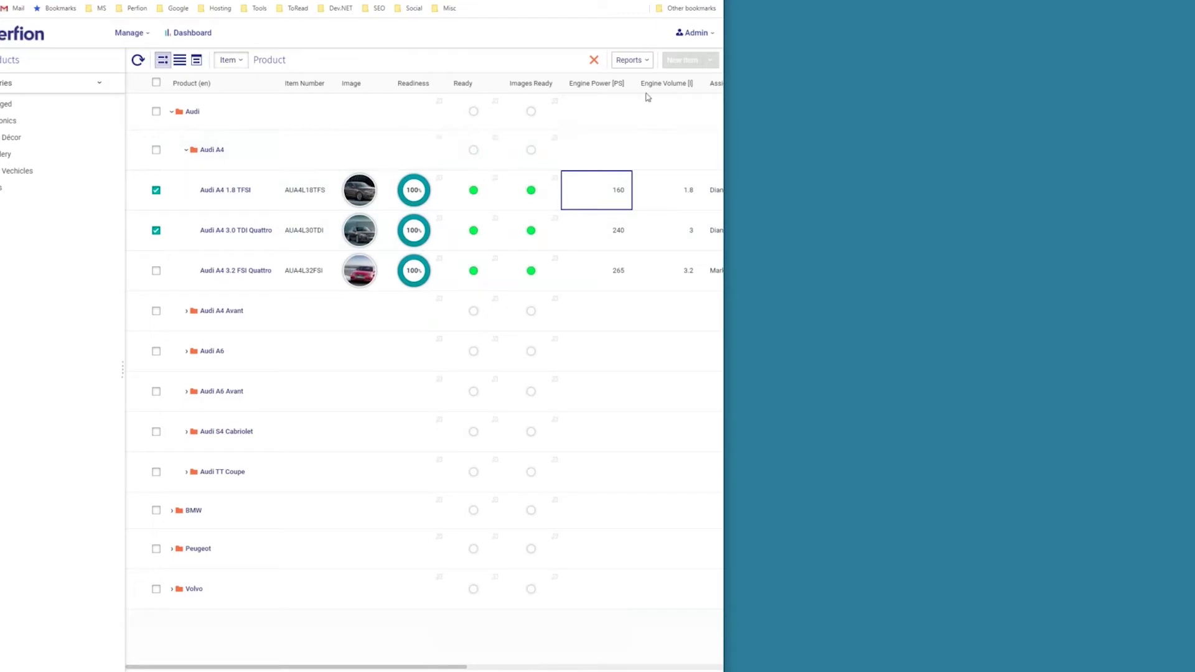
{"action": "left_click", "coordinate": [647, 66]}
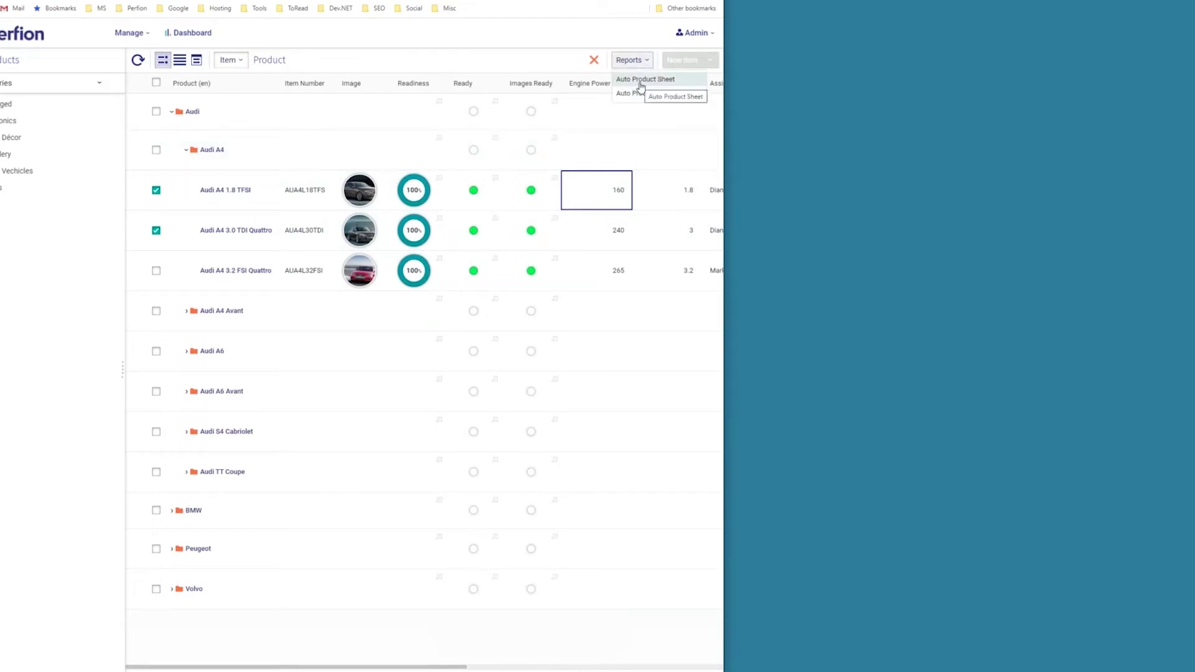
{"action": "left_click", "coordinate": [641, 81]}
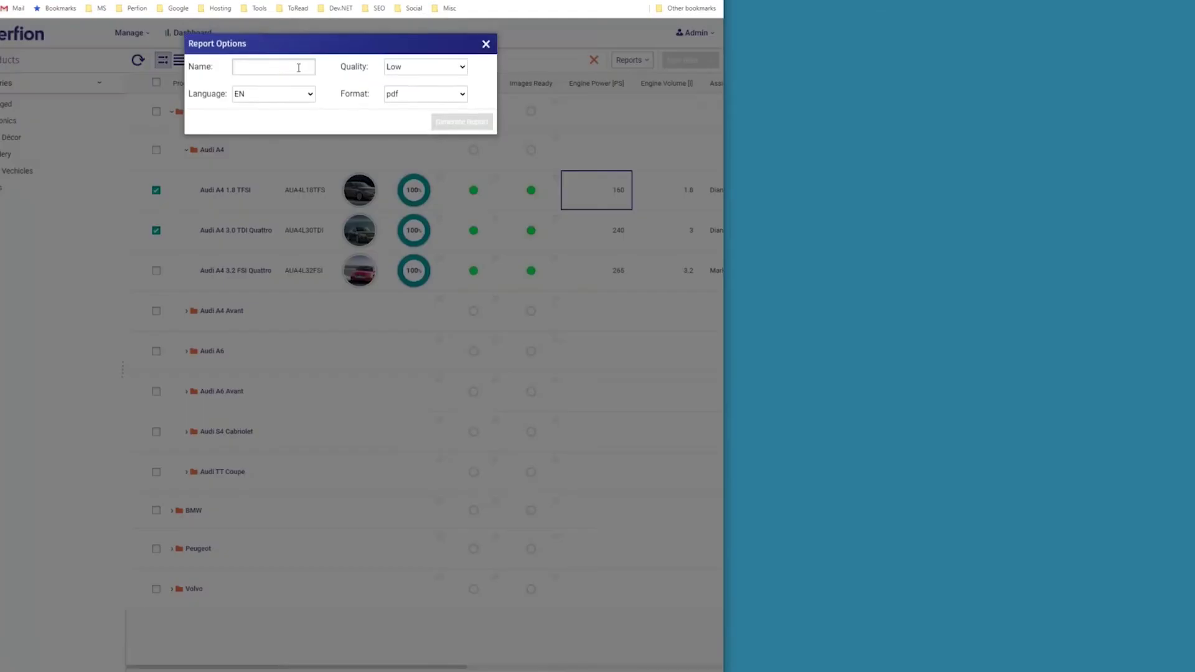
{"action": "left_click", "coordinate": [299, 68]}
{"action": "type", "text": "a"}
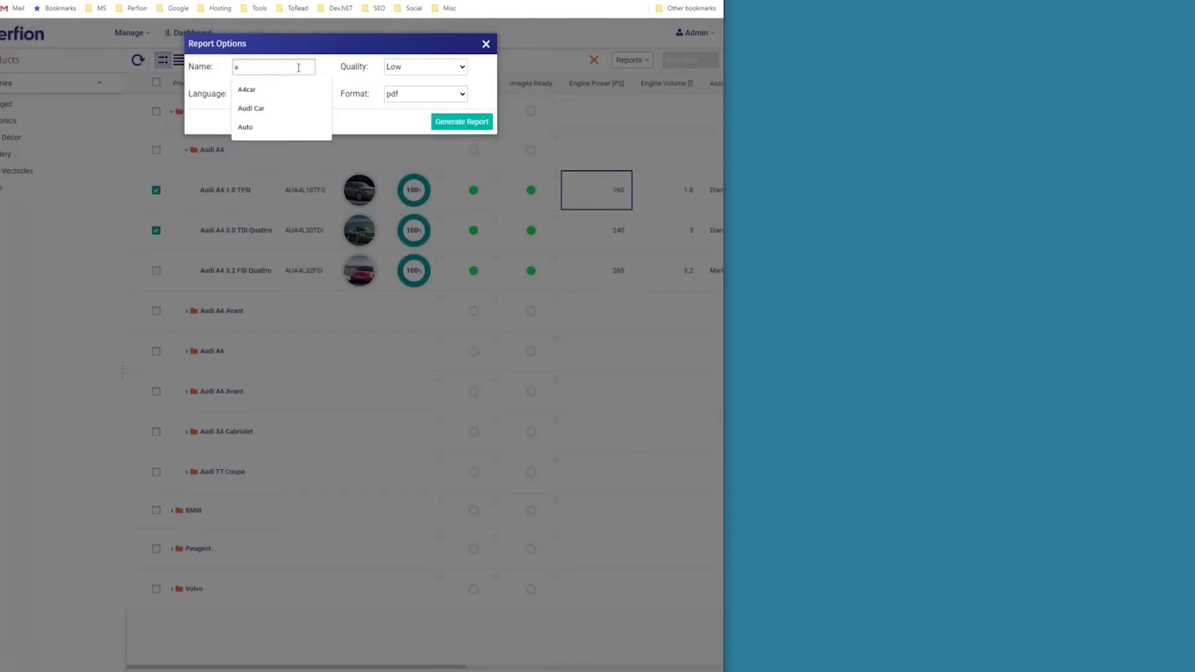
{"action": "key", "text": "BackSpace"}
{"action": "type", "text": "a"}
{"action": "key", "text": "Escape"}
{"action": "left_click", "coordinate": [518, 43]}
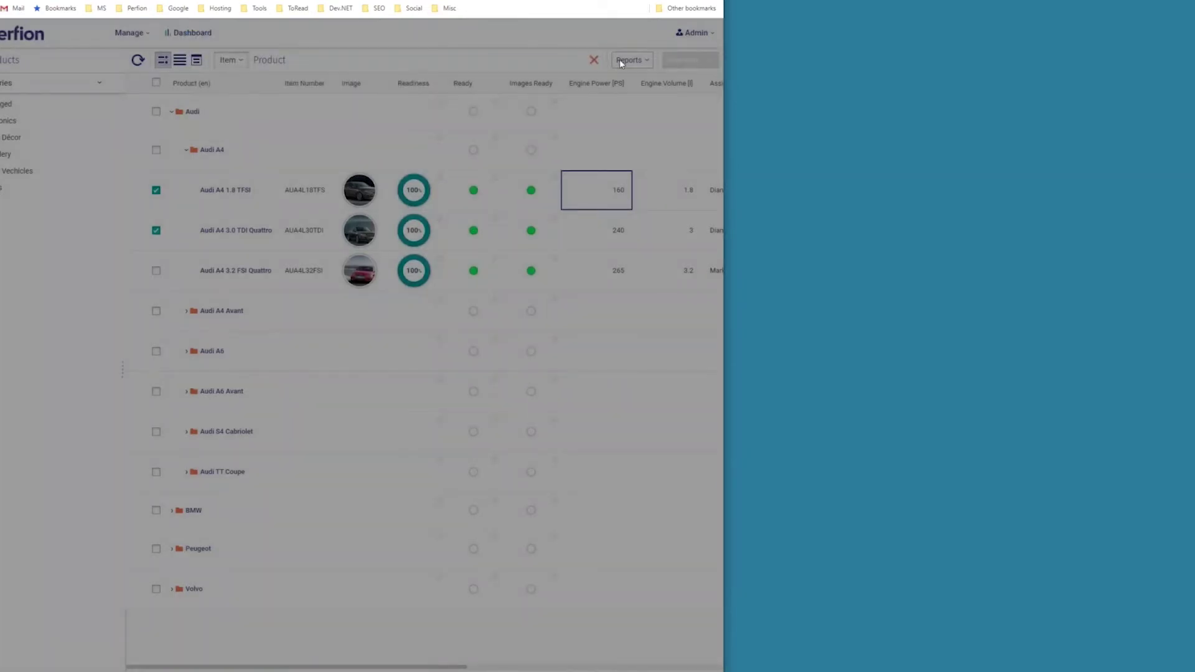
{"action": "left_click", "coordinate": [620, 59]}
{"action": "left_click", "coordinate": [643, 79]}
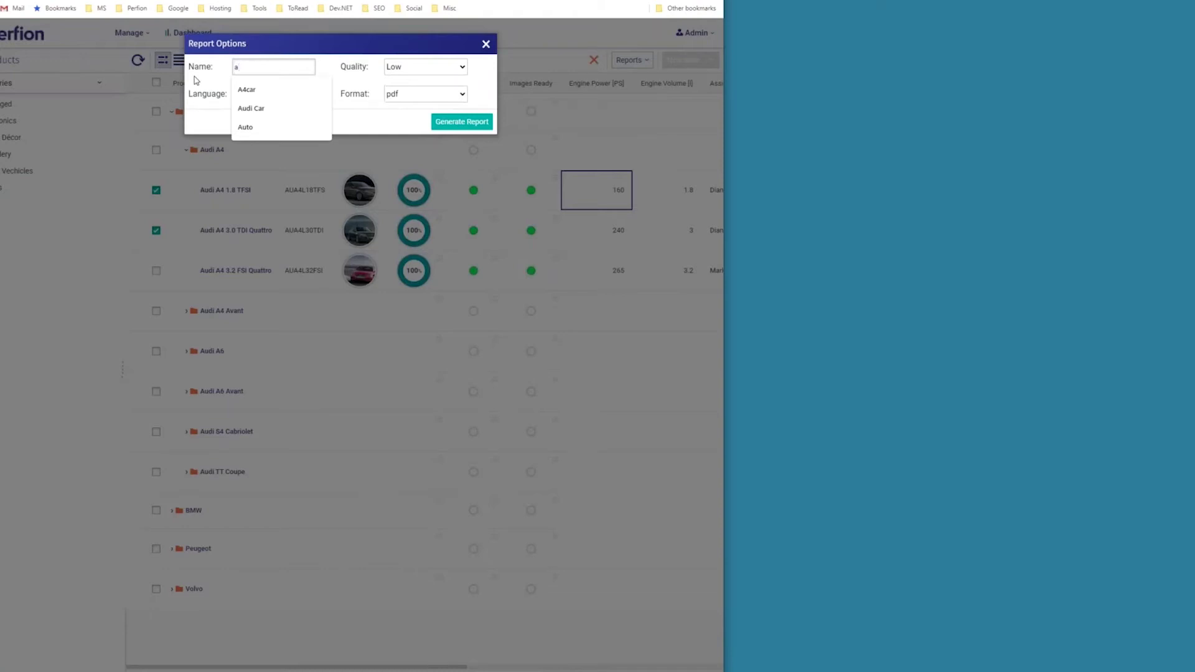
- Name the report 'hhh', set quality to High, and generate the PDF
{"action": "key", "text": "BackSpace"}
{"action": "type", "text": "hhh"}
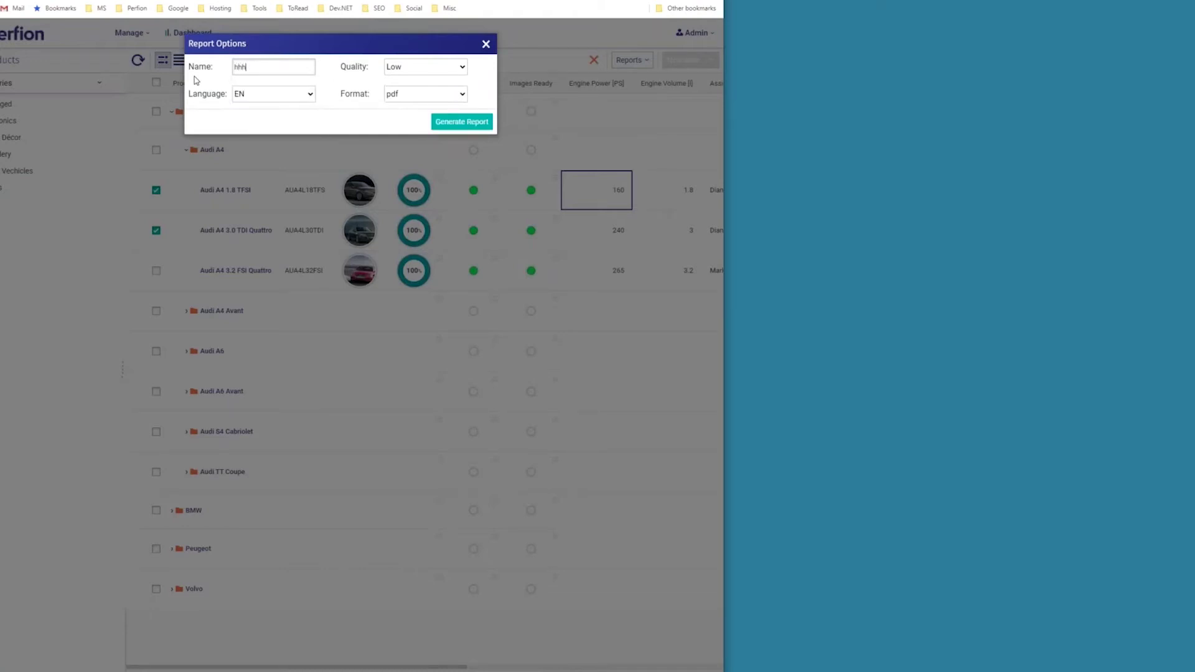
{"action": "left_click", "coordinate": [423, 68]}
{"action": "left_click", "coordinate": [425, 102]}
{"action": "left_click", "coordinate": [479, 124]}
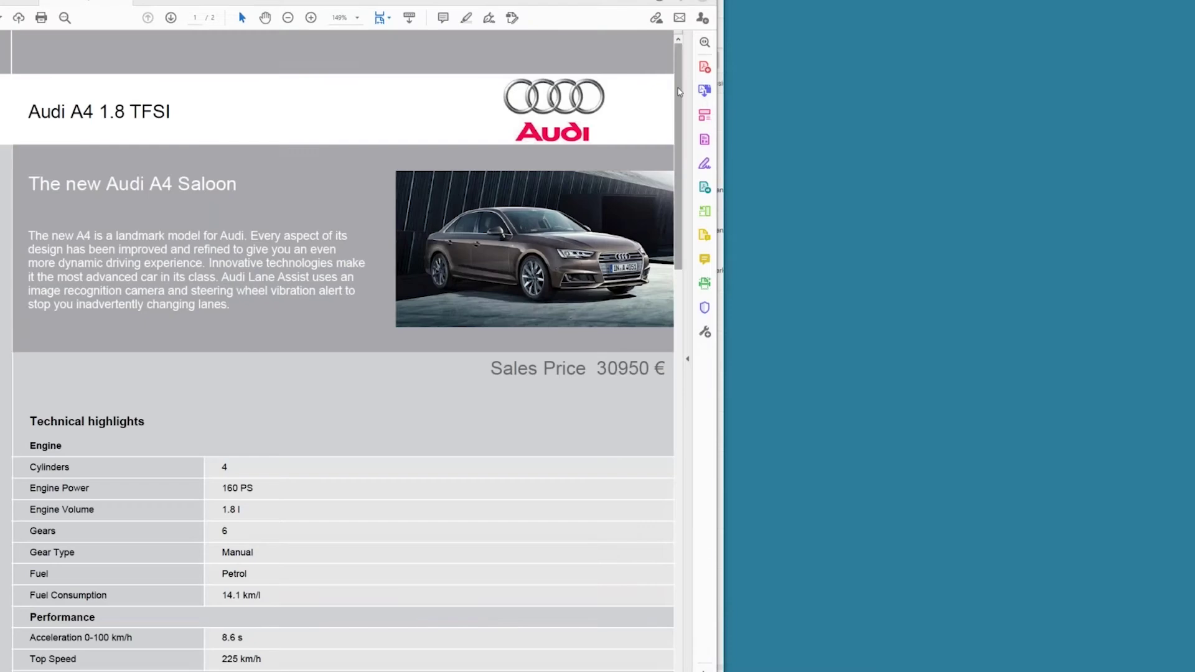
- Review both PDF pages (1.8 TFSI at 30950 €, 3.0 TDI at 41000 €), then return to Perfion
{"action": "scroll", "coordinate": [679, 114], "scroll_direction": "down", "scroll_amount": 1}
{"action": "scroll", "coordinate": [678, 114], "scroll_direction": "down", "scroll_amount": 15}
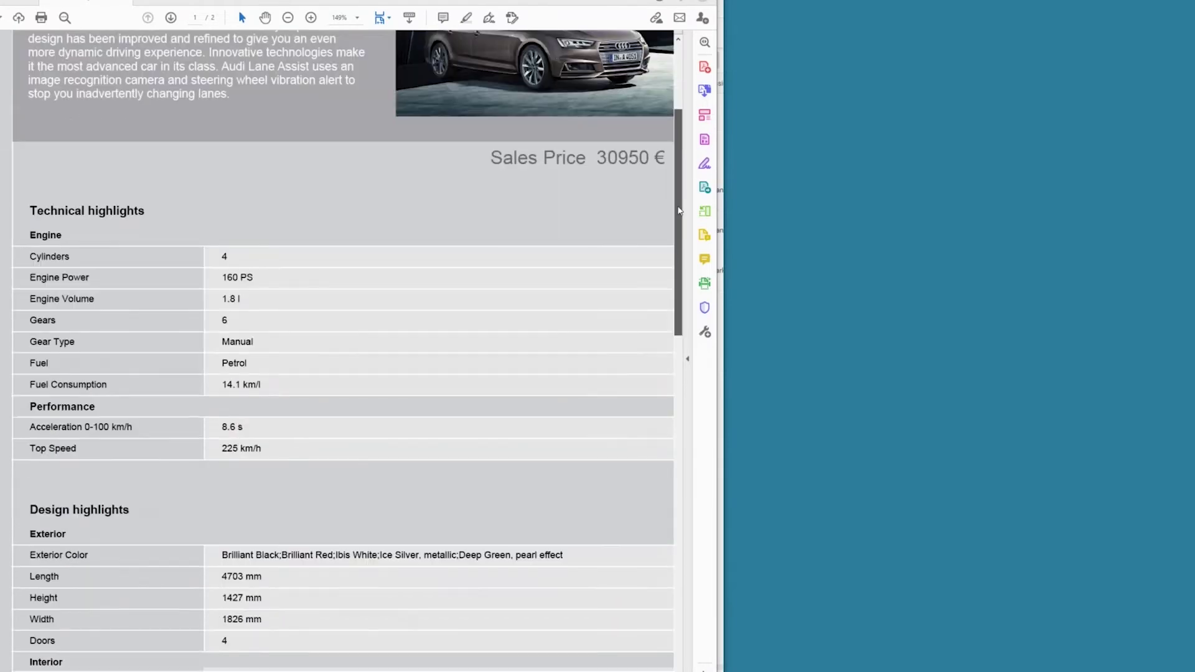
{"action": "scroll", "coordinate": [684, 283], "scroll_direction": "up", "scroll_amount": 2}
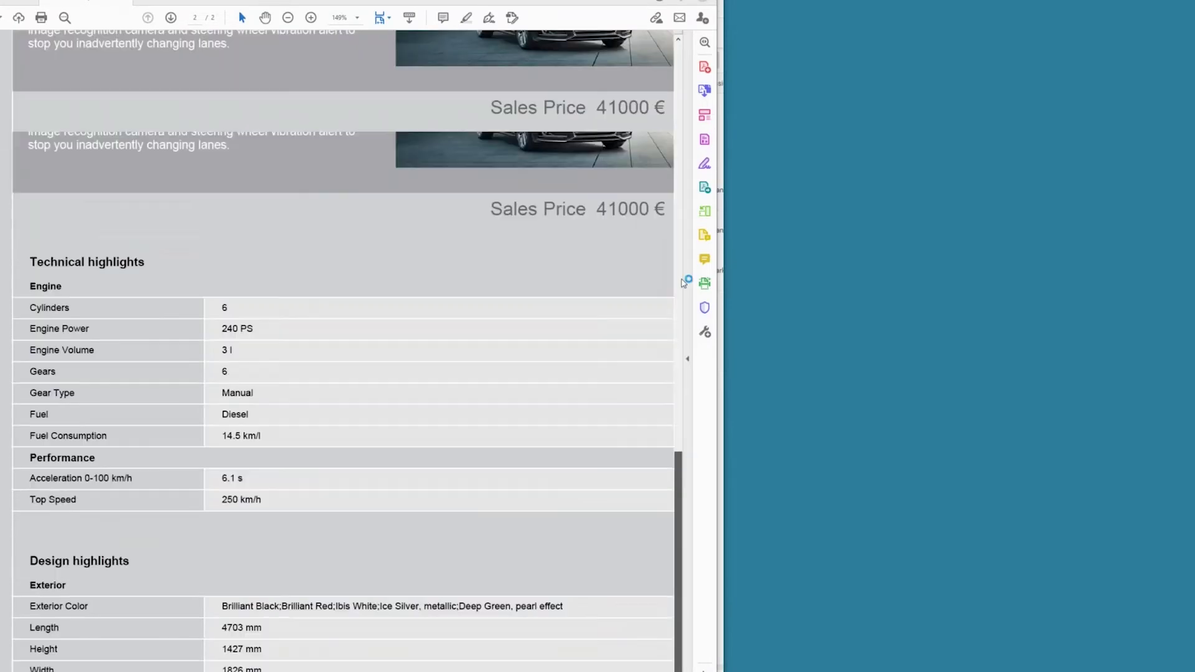
{"action": "scroll", "coordinate": [684, 283], "scroll_direction": "up", "scroll_amount": 10}
{"action": "scroll", "coordinate": [684, 284], "scroll_direction": "up", "scroll_amount": 5}
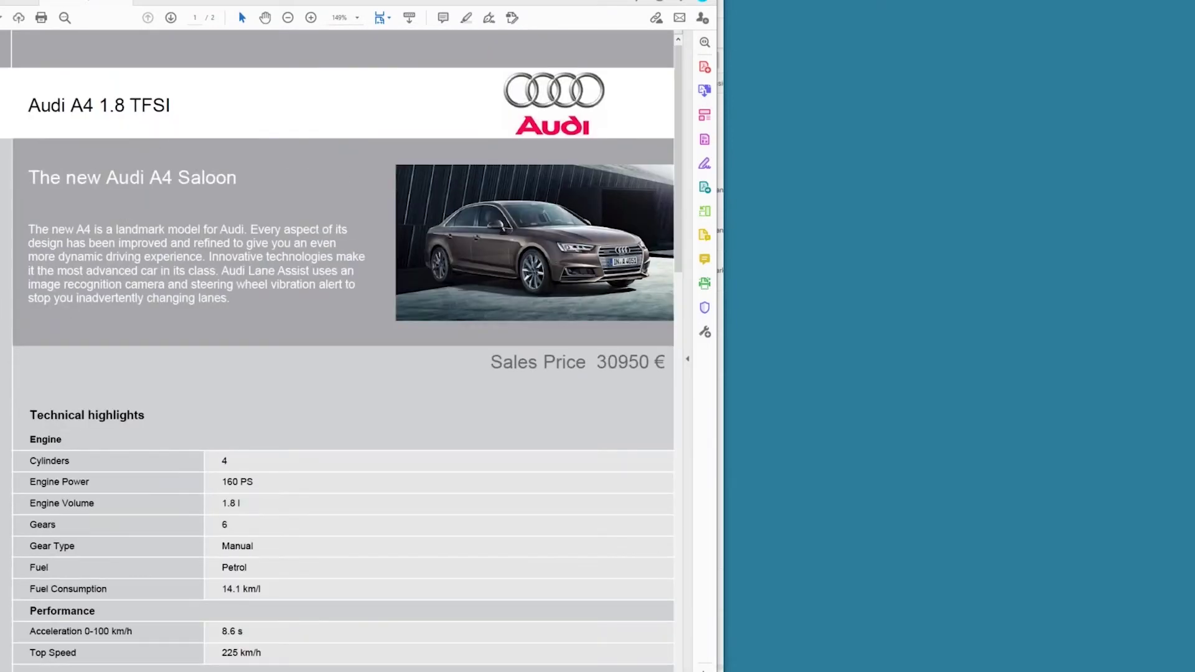
{"action": "key", "text": "alt+Tab"}
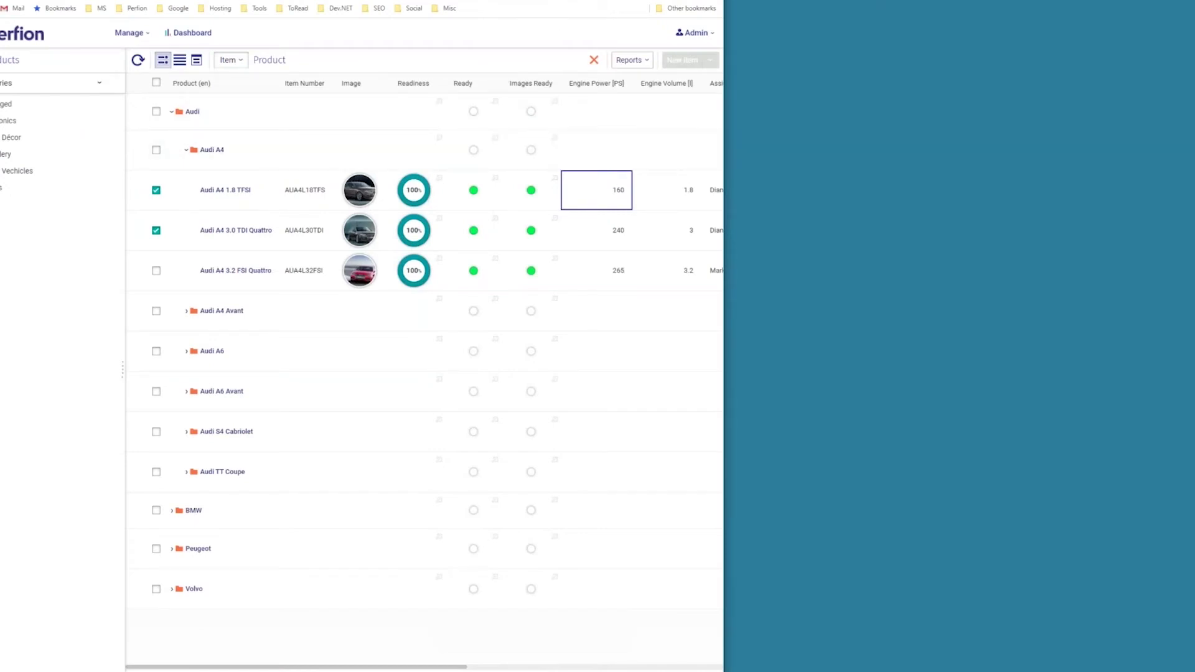
- Open the Dashboard and examine the products-by-category and products-by-brand charts
{"action": "left_click", "coordinate": [192, 35]}
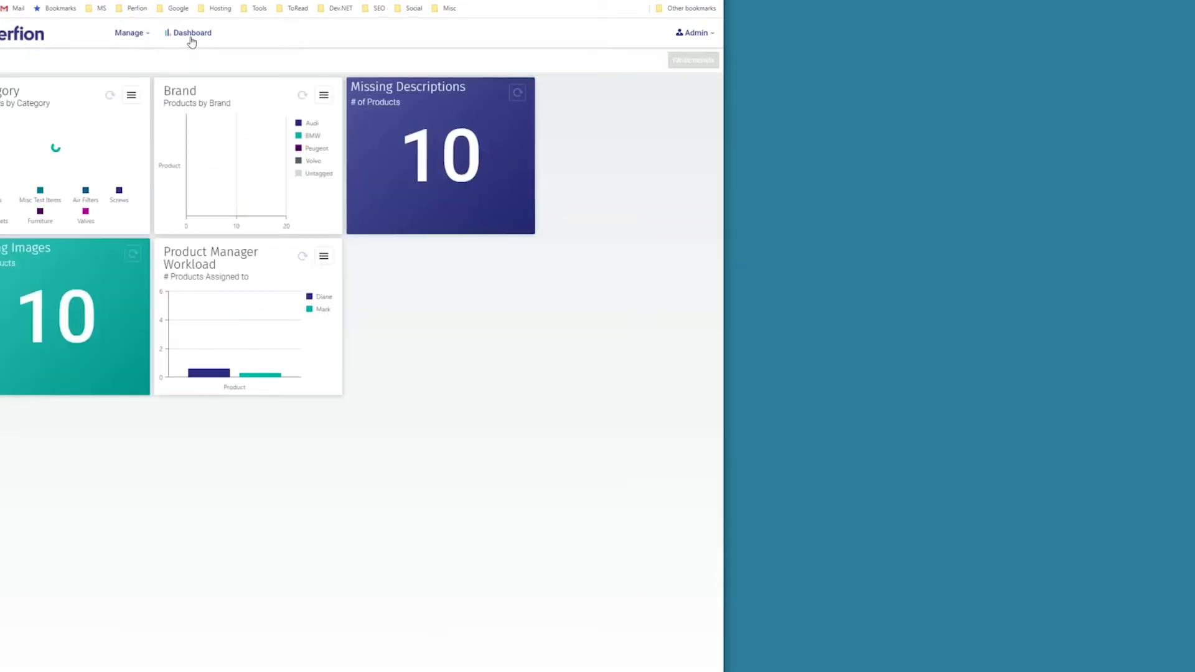
{"action": "mouse_move", "coordinate": [78, 160]}
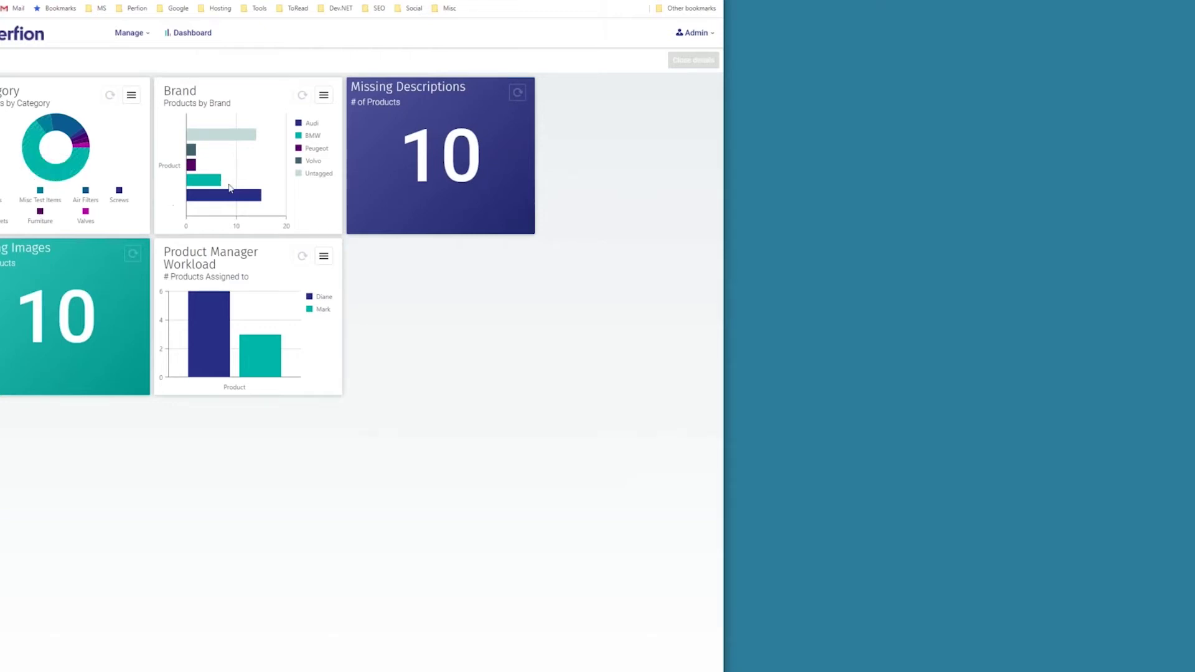
{"action": "mouse_move", "coordinate": [227, 188]}
- In the rich client, list the vehicles and expand Audi and Audi A4 to its three variants
{"action": "key", "text": "alt+Tab"}
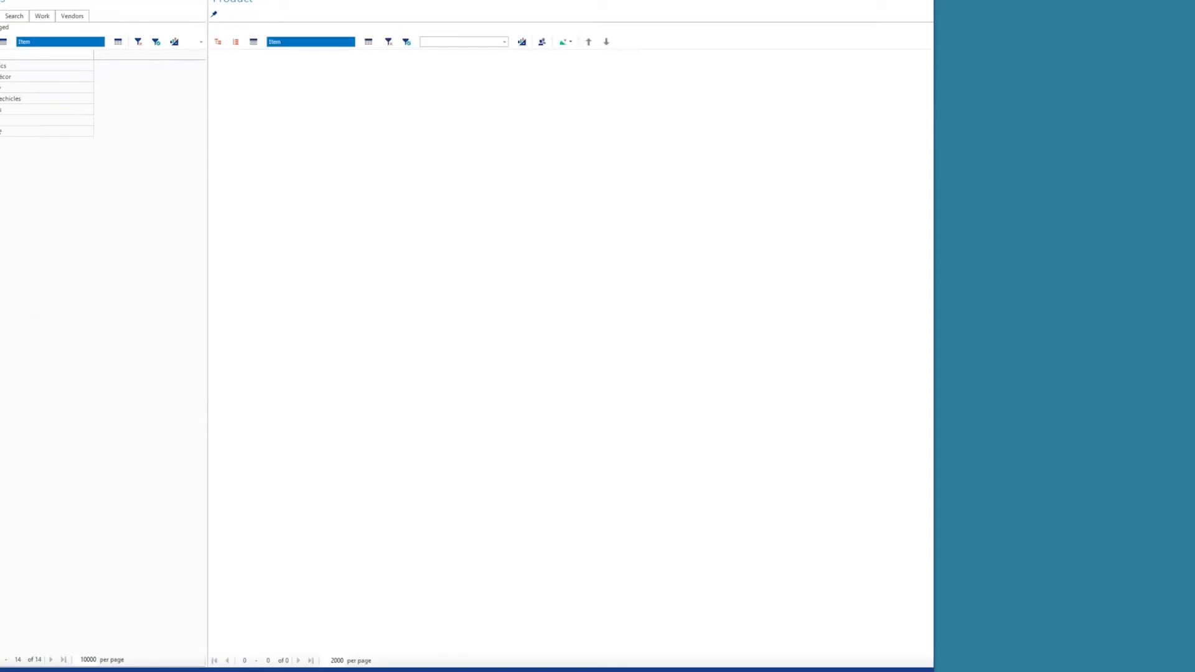
{"action": "left_click", "coordinate": [3, 120]}
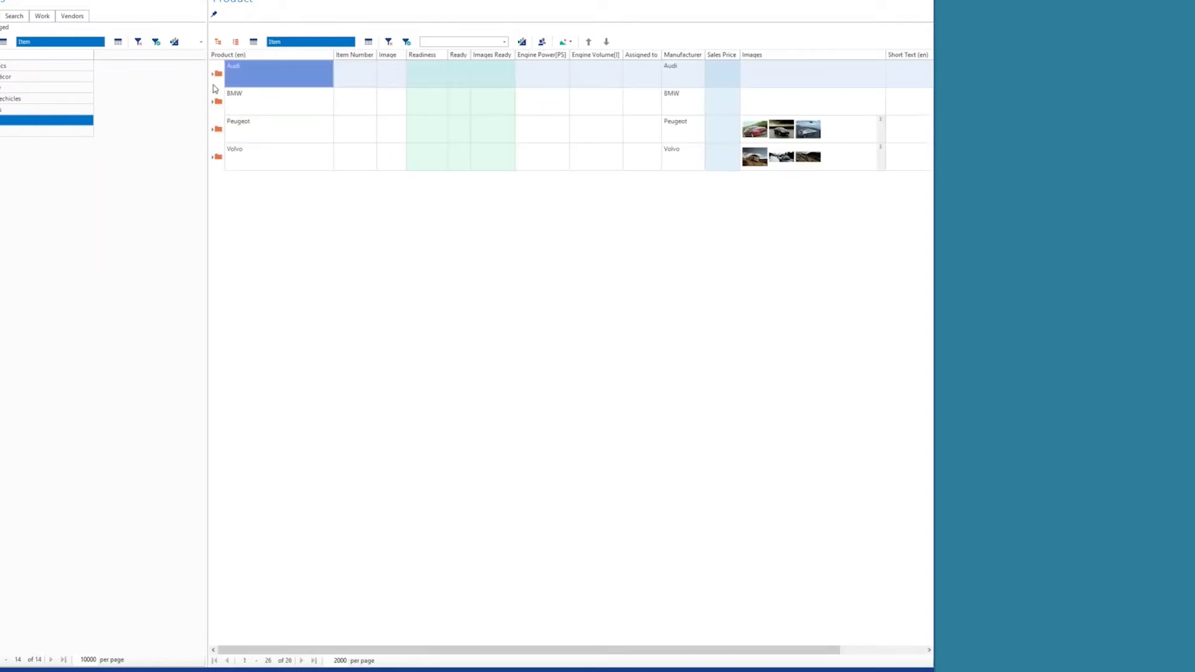
{"action": "left_click", "coordinate": [213, 73]}
{"action": "left_click", "coordinate": [220, 102]}
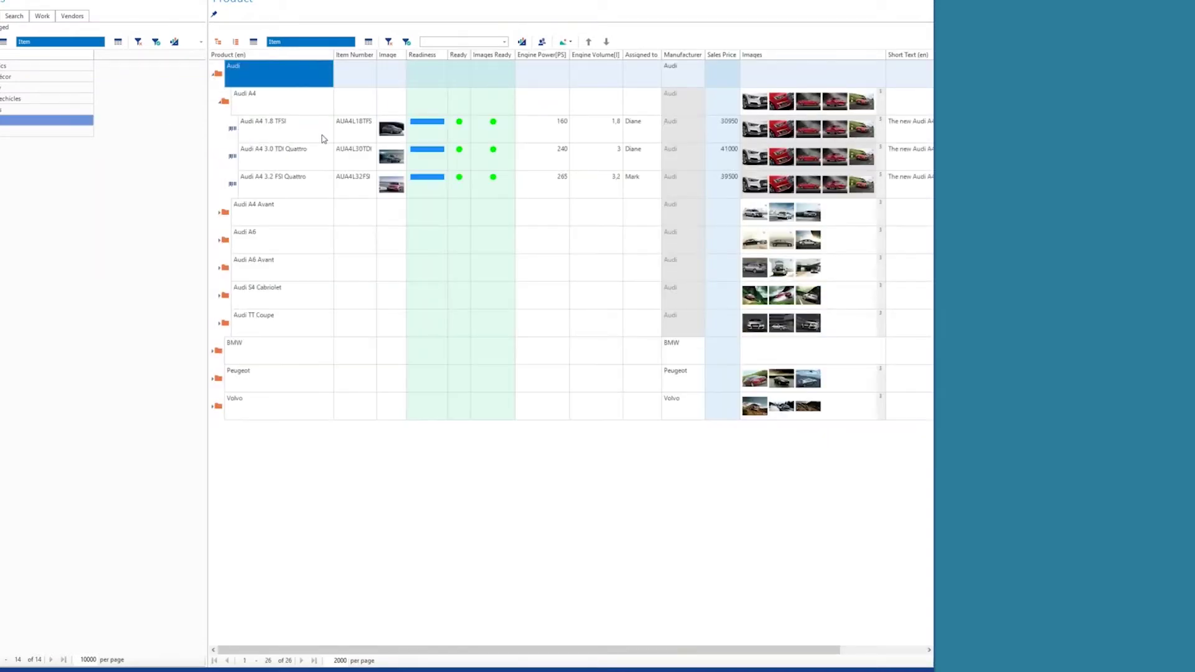
{"action": "left_click", "coordinate": [309, 130]}
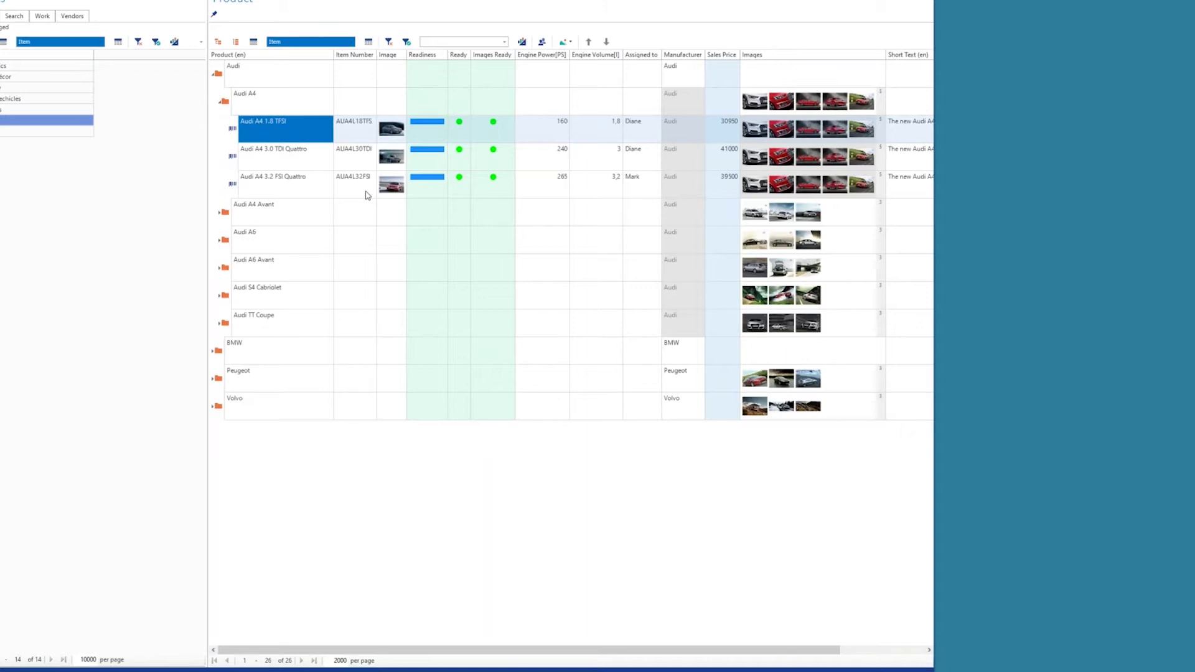
{"action": "left_click", "coordinate": [556, 163]}
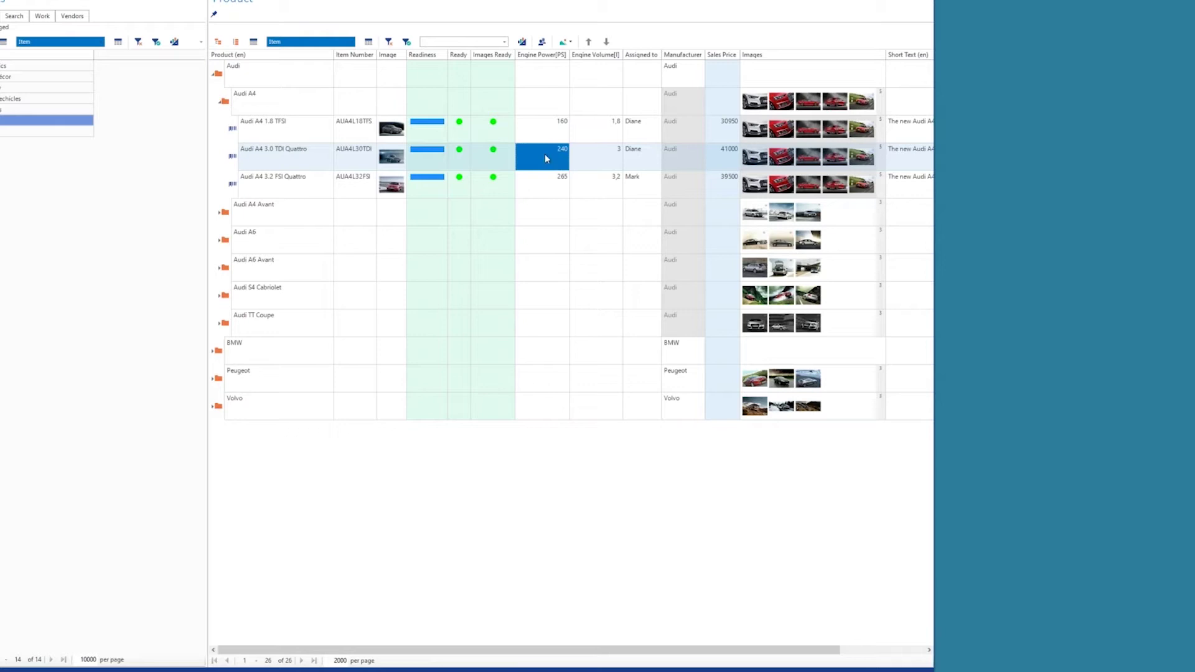
- Switch to a grid layout with more specification columns for the Audi A4 variants
{"action": "left_click", "coordinate": [367, 42]}
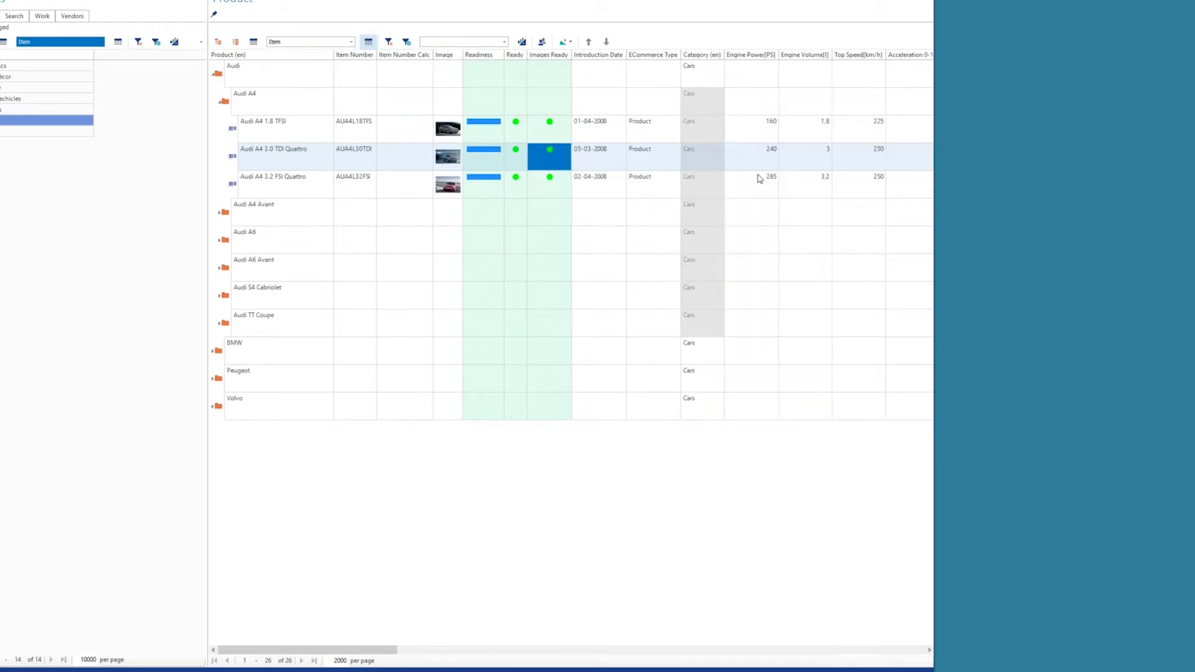
{"action": "left_click", "coordinate": [812, 180]}
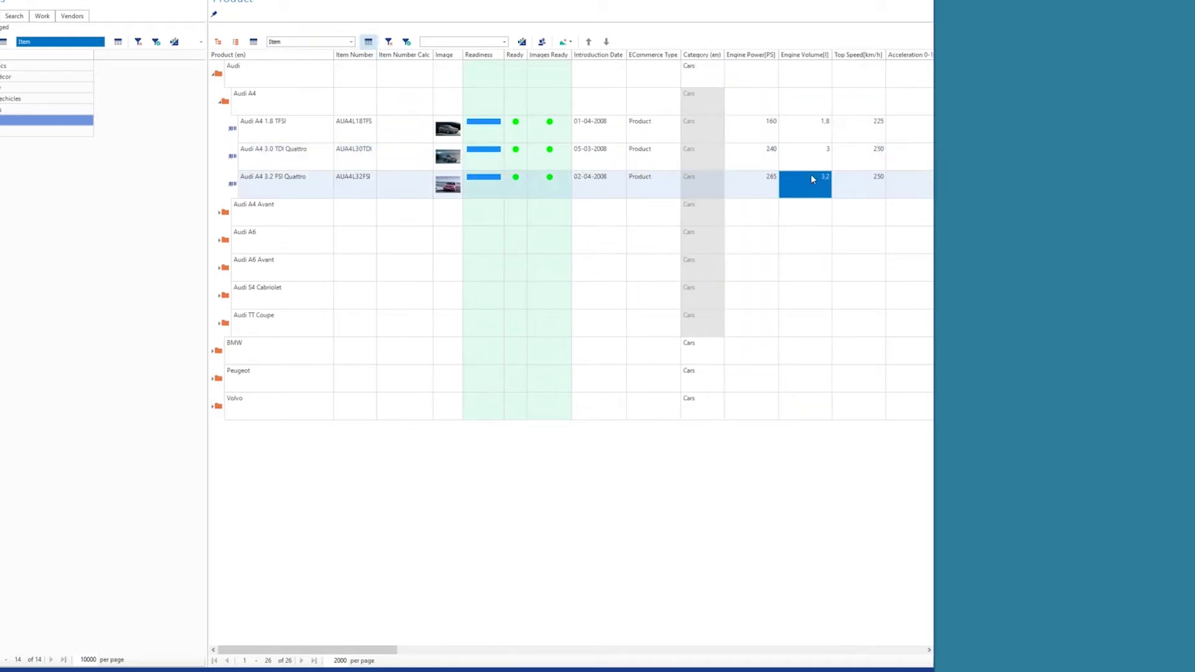
{"action": "left_click", "coordinate": [877, 179]}
{"action": "key", "text": "Tab"}
{"action": "key", "text": "Tab"}
{"action": "key", "text": "Tab"}
{"action": "key", "text": "Tab"}
{"action": "key", "text": "Tab"}
{"action": "key", "text": "Tab"}
{"action": "key", "text": "Tab"}
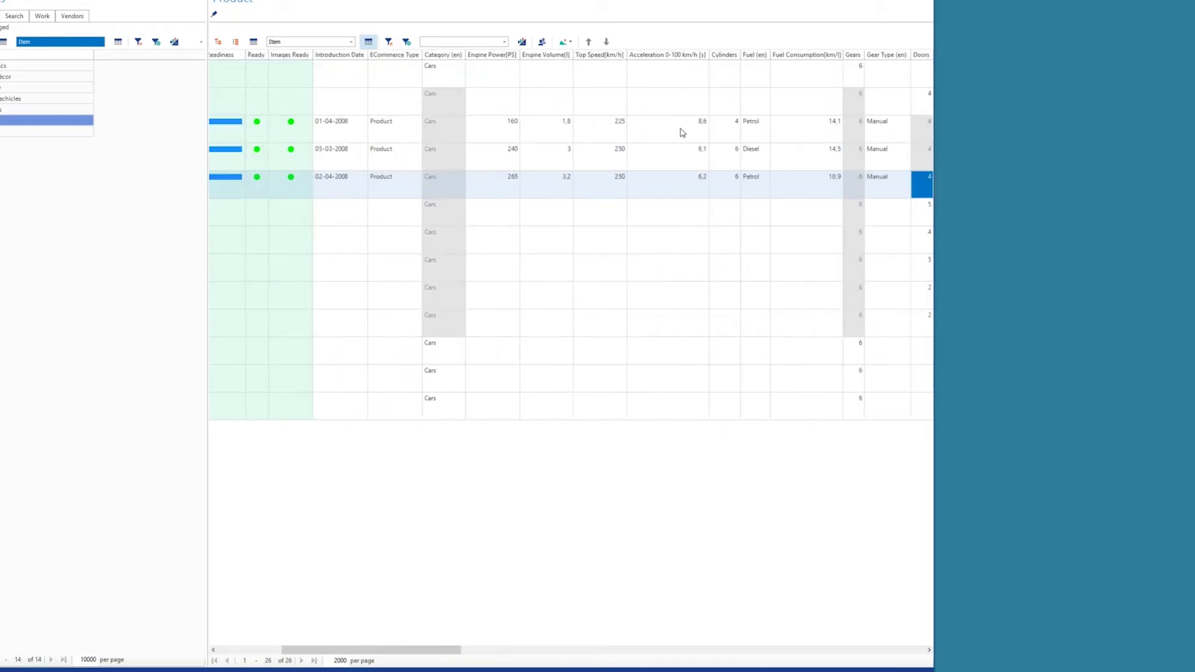
- Set acceleration 0-100 km/h to 12 for the 1.8 TFSI and 3.2 FSI Quattro
{"action": "left_click", "coordinate": [682, 133]}
{"action": "left_click", "coordinate": [697, 192], "text": "ctrl"}
{"action": "type", "text": "12"}
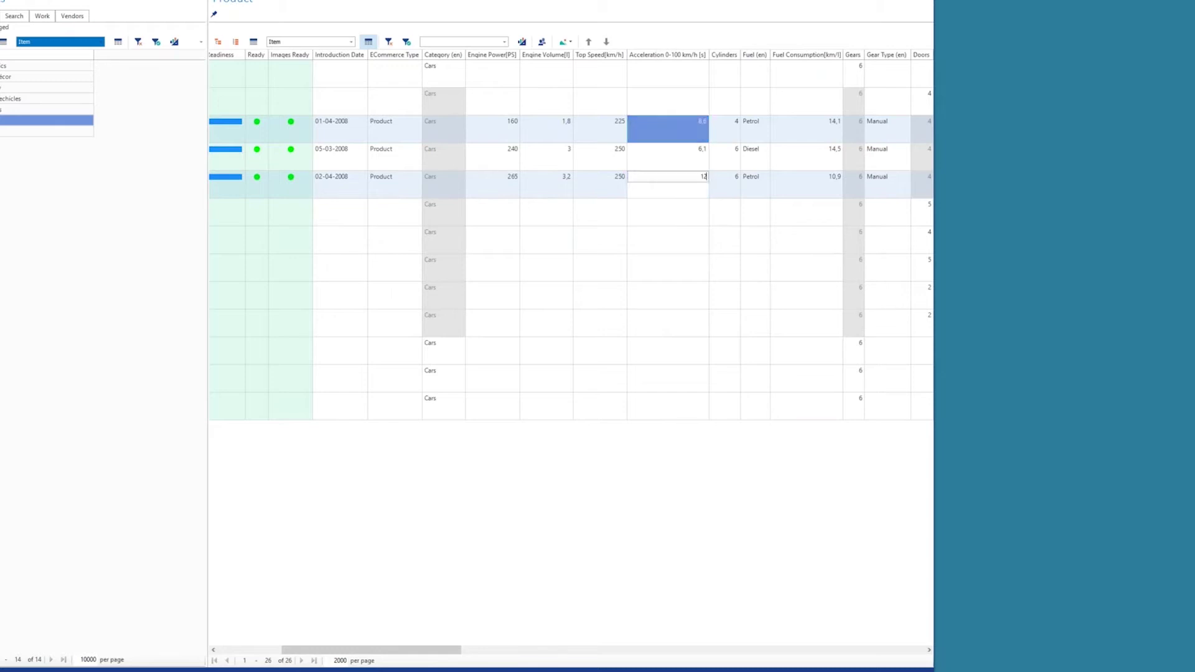
{"action": "key", "text": "Return"}
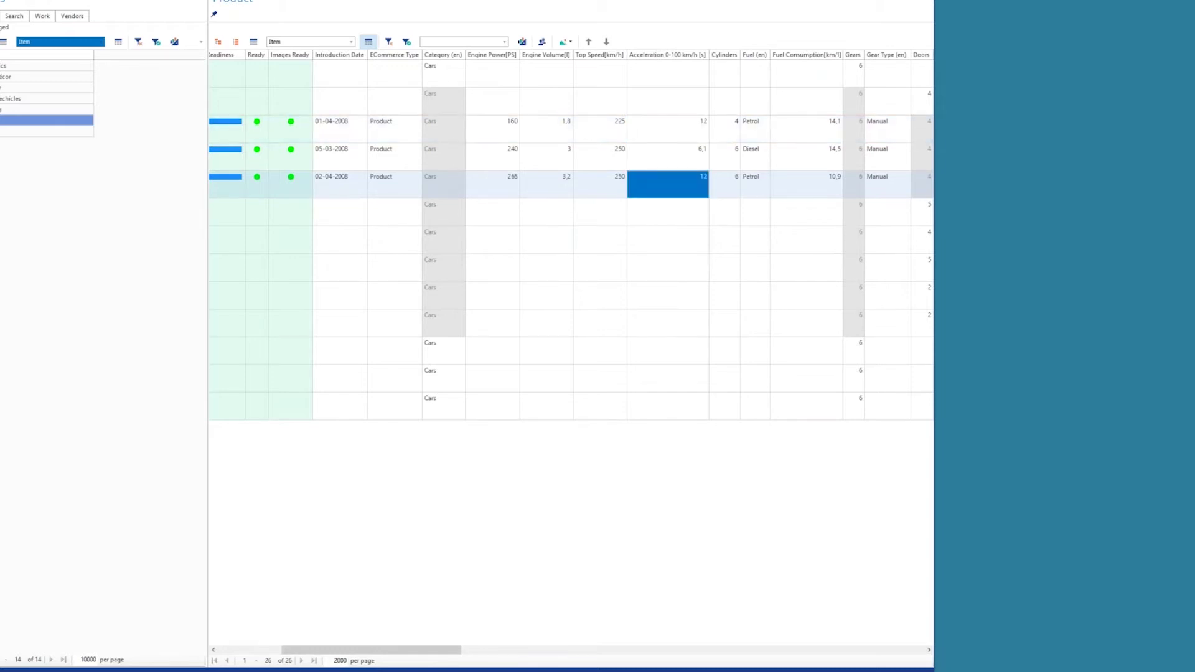
- Set Audi A4's acceleration to 10 so all three variants inherit it
{"action": "key", "text": "Up"}
{"action": "key", "text": "Up"}
{"action": "key", "text": "Up"}
{"action": "key", "text": "Up"}
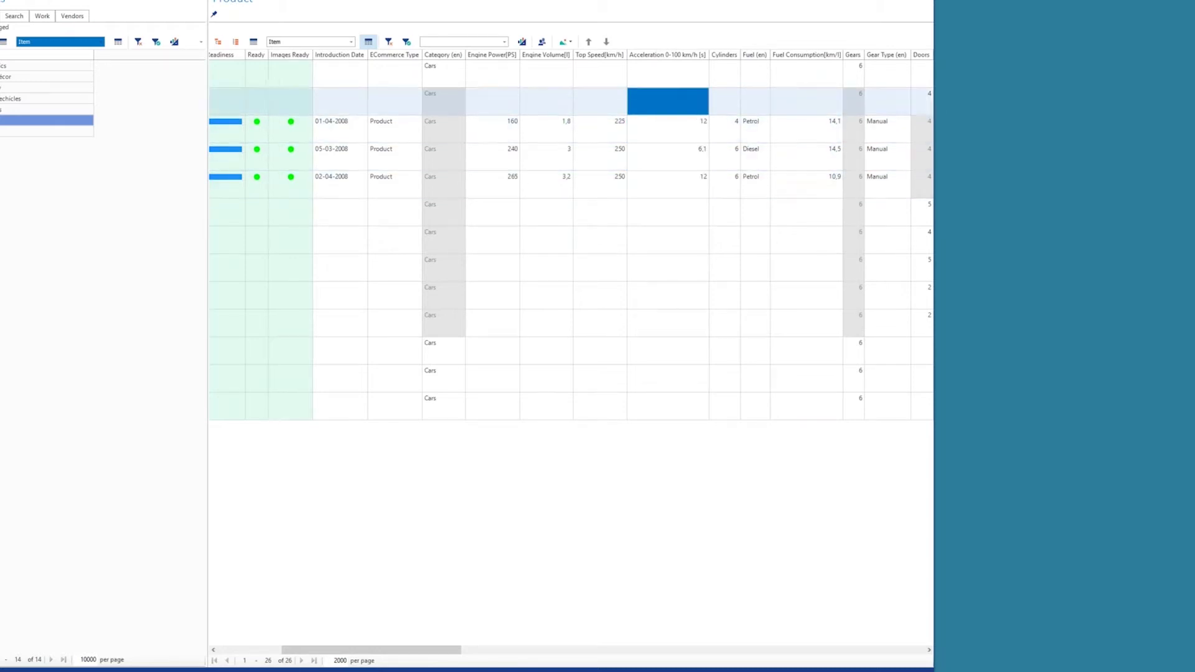
{"action": "key", "text": "Down"}
{"action": "type", "text": "10"}
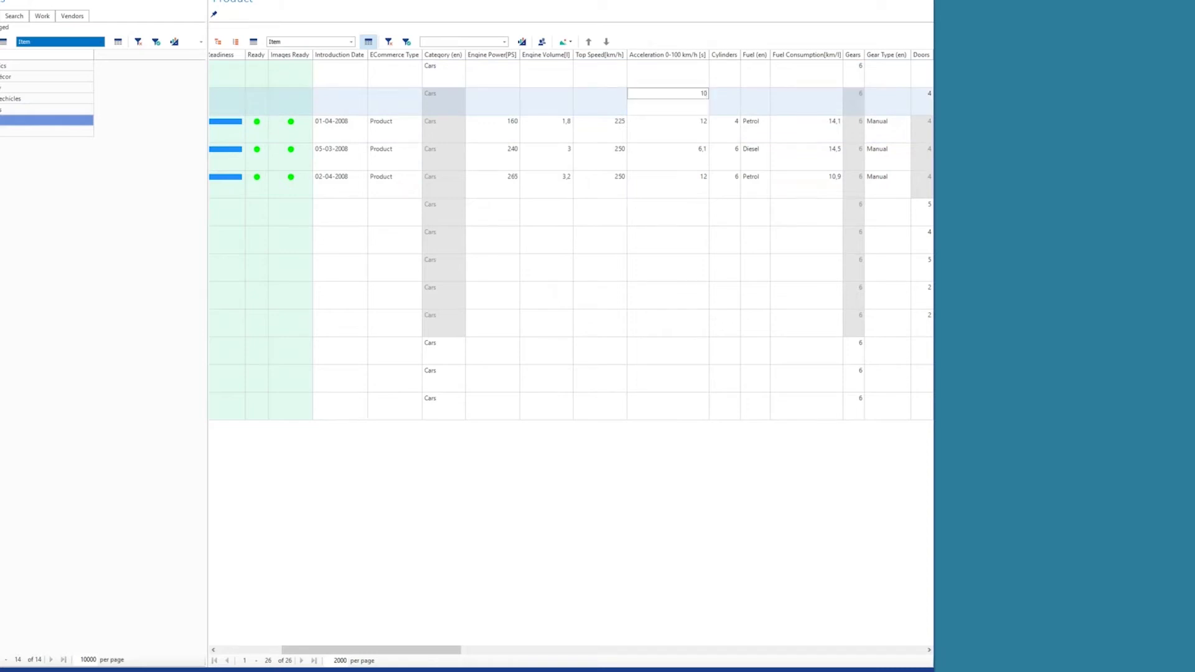
{"action": "key", "text": "Return"}
{"action": "key", "text": "Return"}
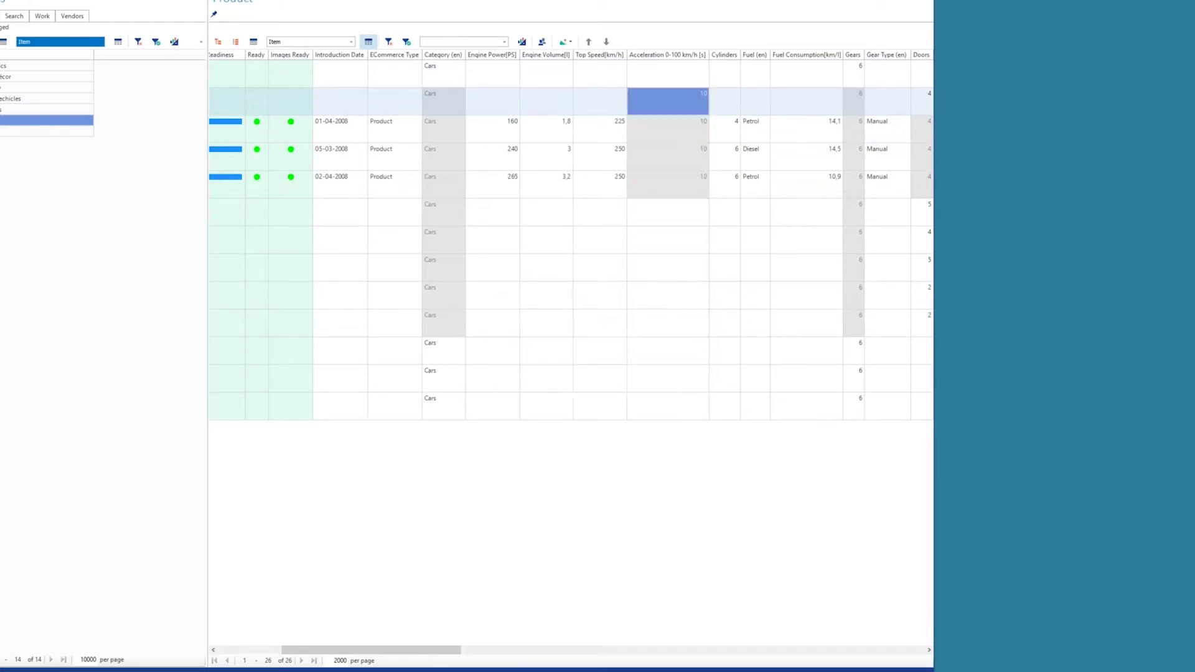
{"action": "left_click", "coordinate": [668, 129]}
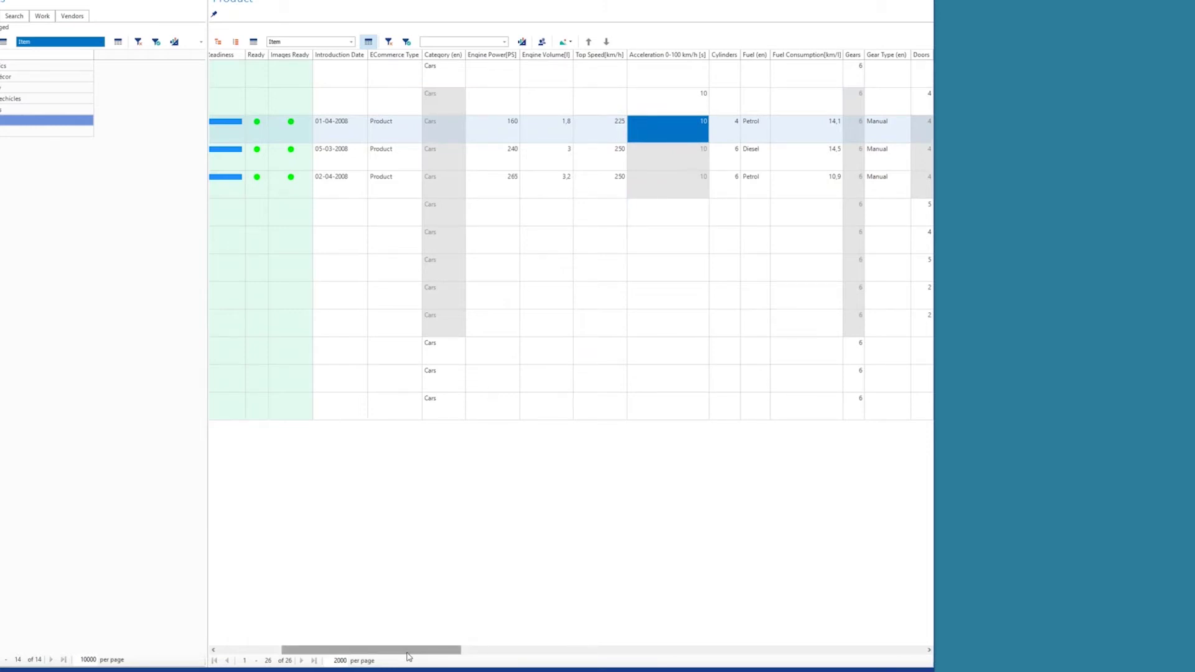
{"action": "left_click_drag", "start_coordinate": [405, 655], "coordinate": [339, 655]}
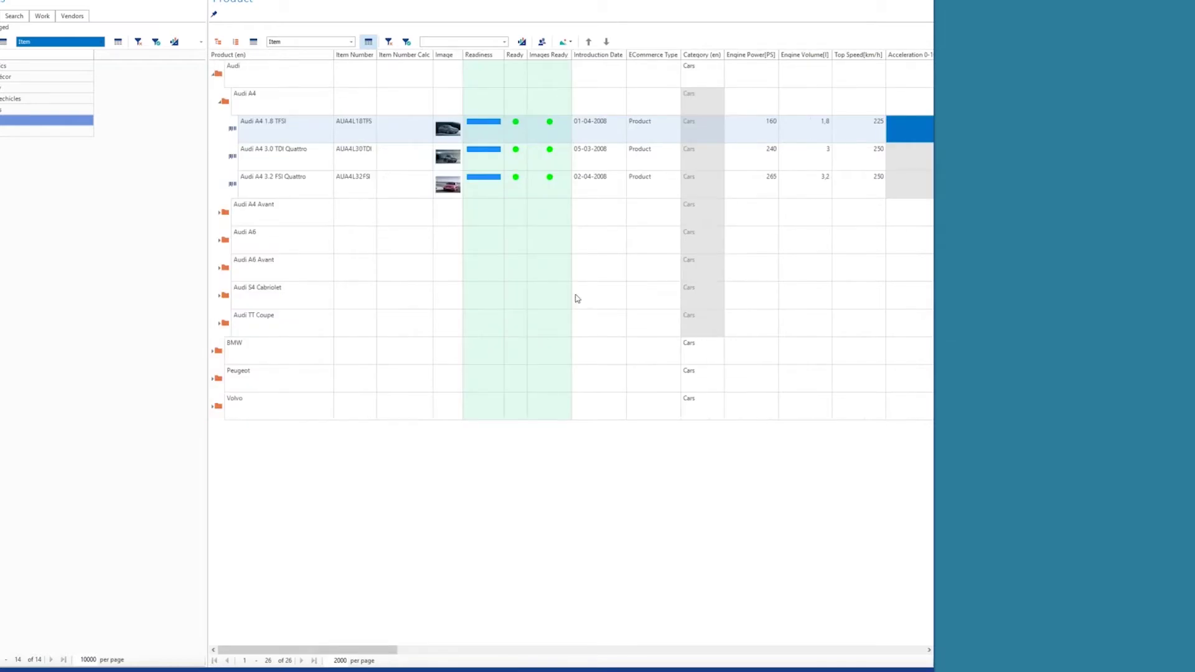
{"action": "left_click", "coordinate": [813, 161]}
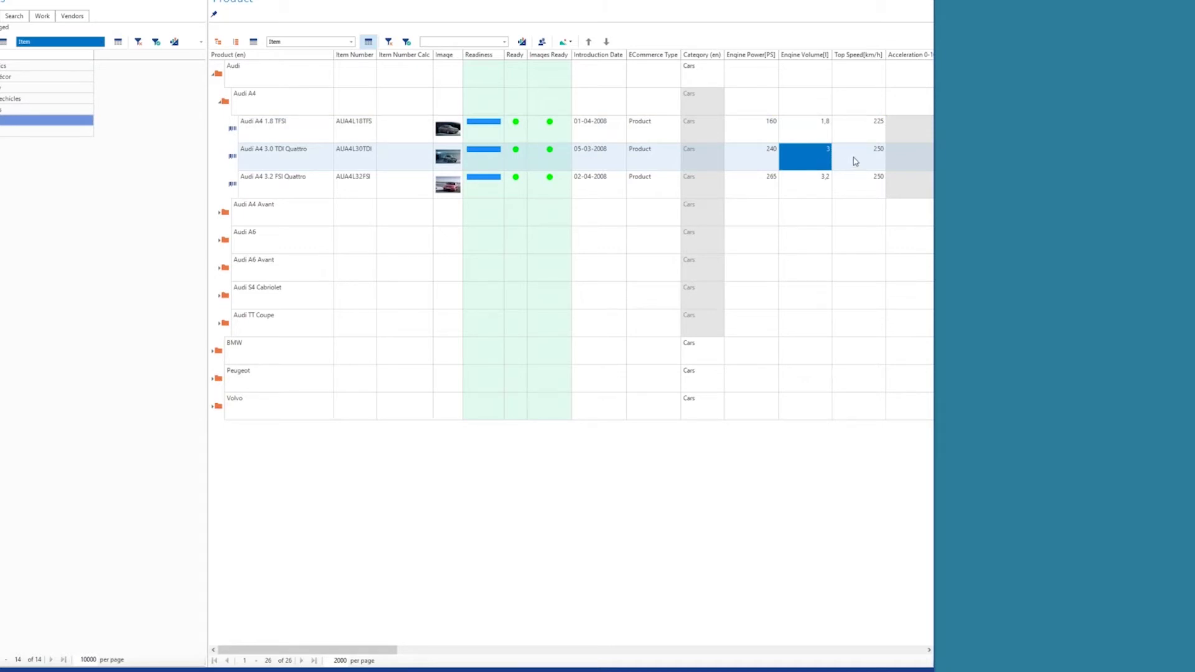
- Filter the grid by value to Petrol cars only
{"action": "key", "text": "Right"}
{"action": "key", "text": "Right"}
{"action": "key", "text": "Right"}
{"action": "key", "text": "Right"}
{"action": "key", "text": "Right"}
{"action": "key", "text": "Right"}
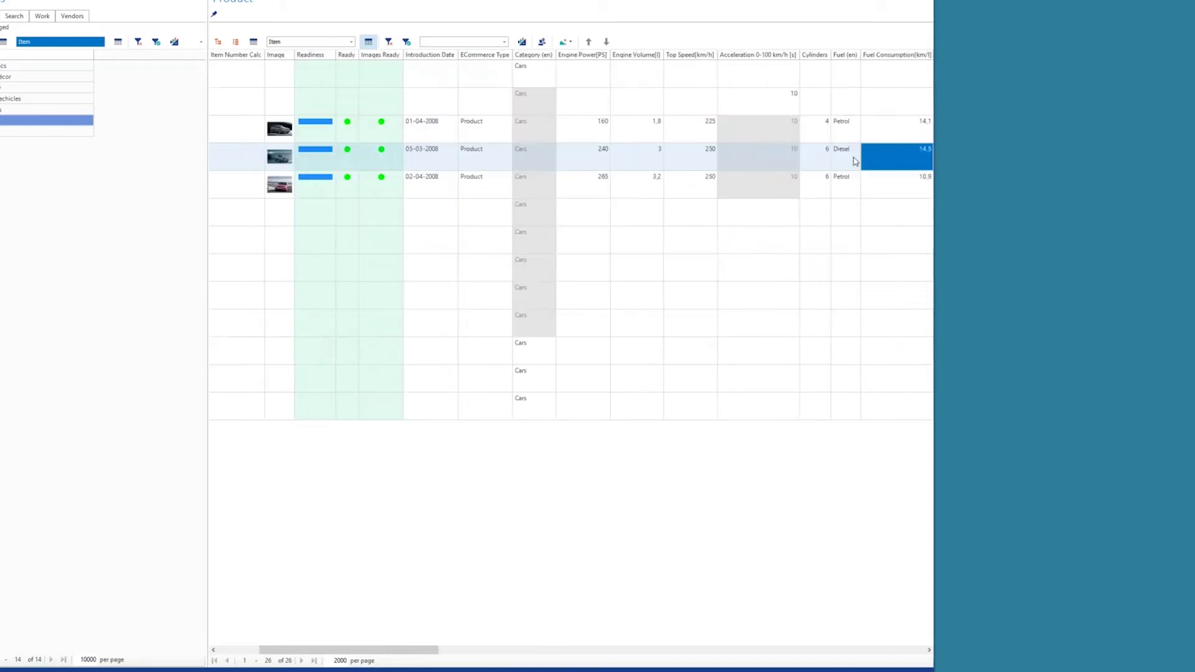
{"action": "right_click", "coordinate": [829, 131]}
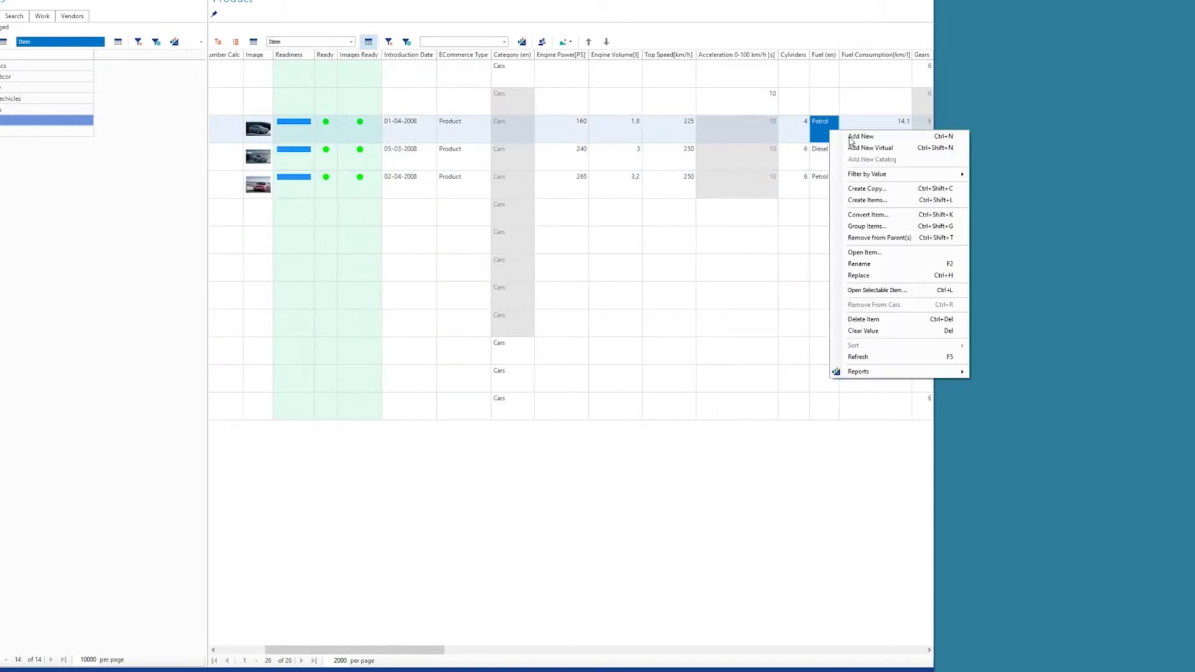
{"action": "mouse_move", "coordinate": [874, 175]}
{"action": "left_click", "coordinate": [996, 175]}
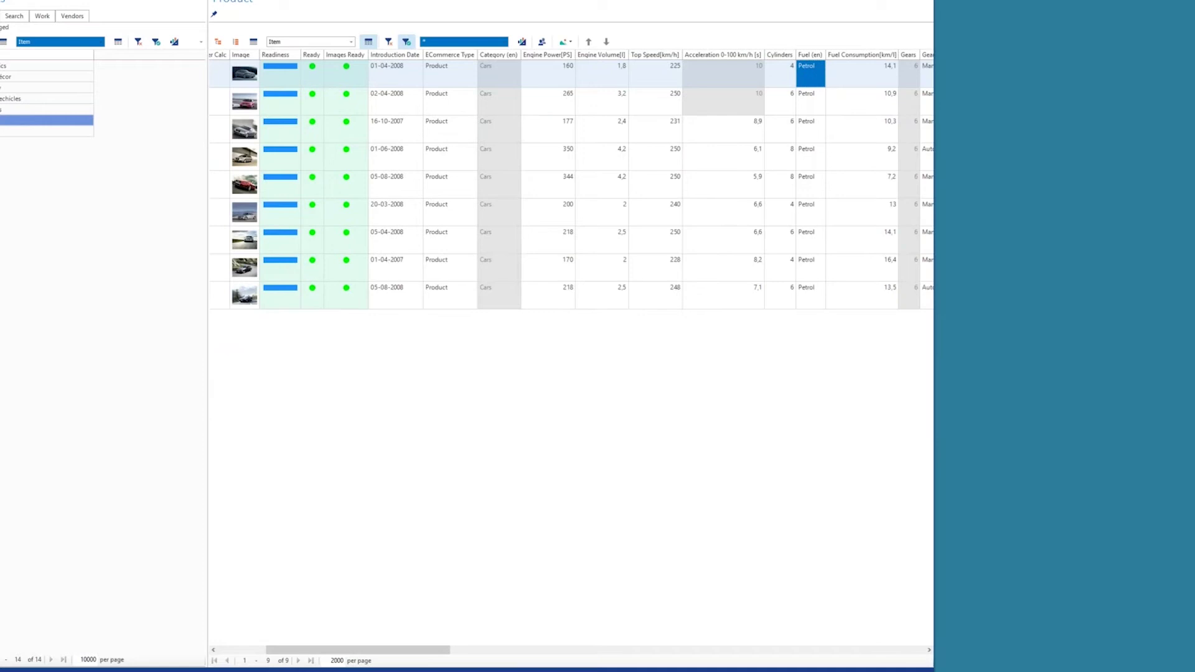
- Narrow the list to 8-cylinder cars and load a view with fewer columns
{"action": "right_click", "coordinate": [779, 161]}
{"action": "mouse_move", "coordinate": [834, 204]}
{"action": "left_click", "coordinate": [952, 204]}
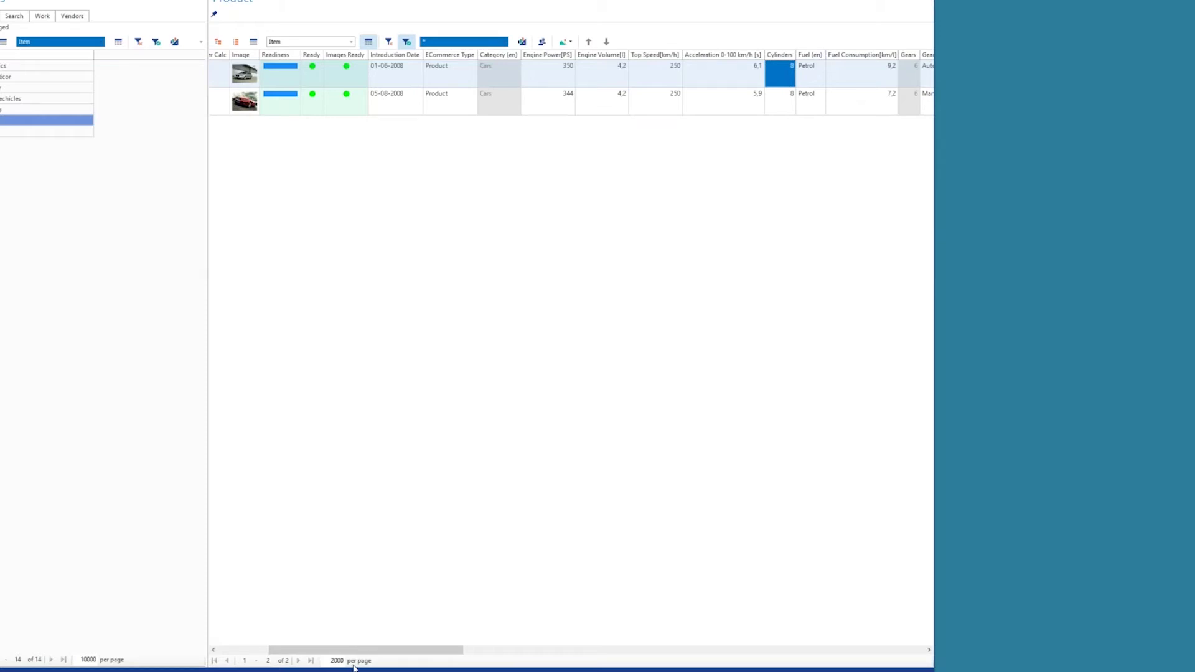
{"action": "left_click", "coordinate": [260, 651]}
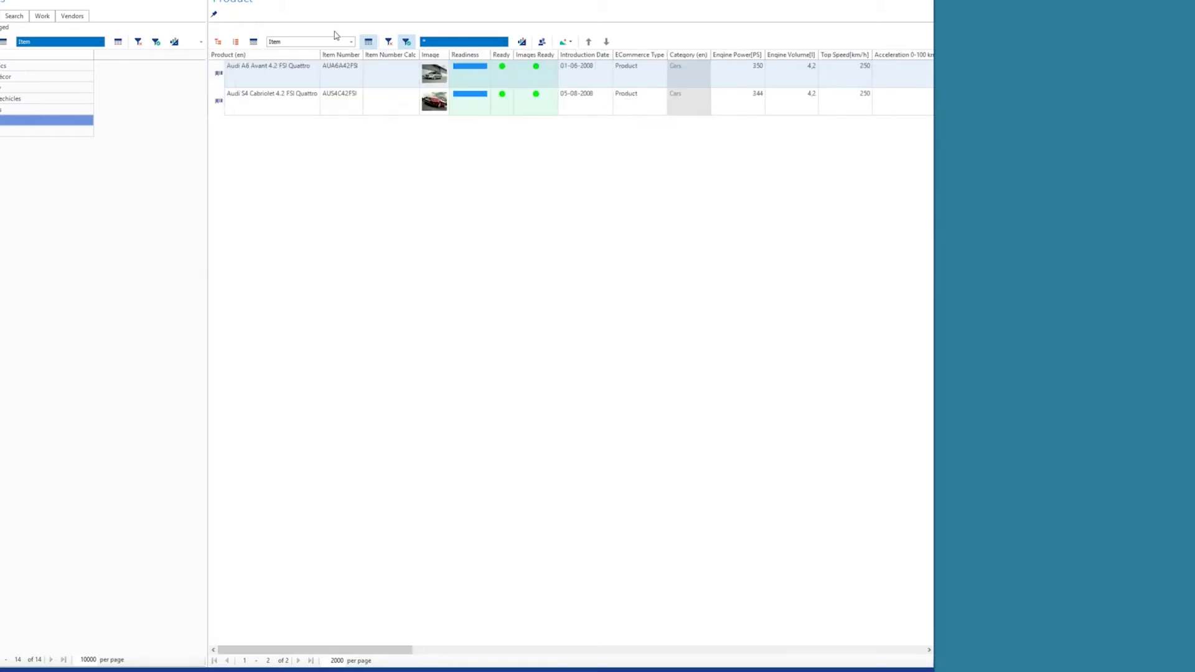
{"action": "left_click", "coordinate": [321, 42]}
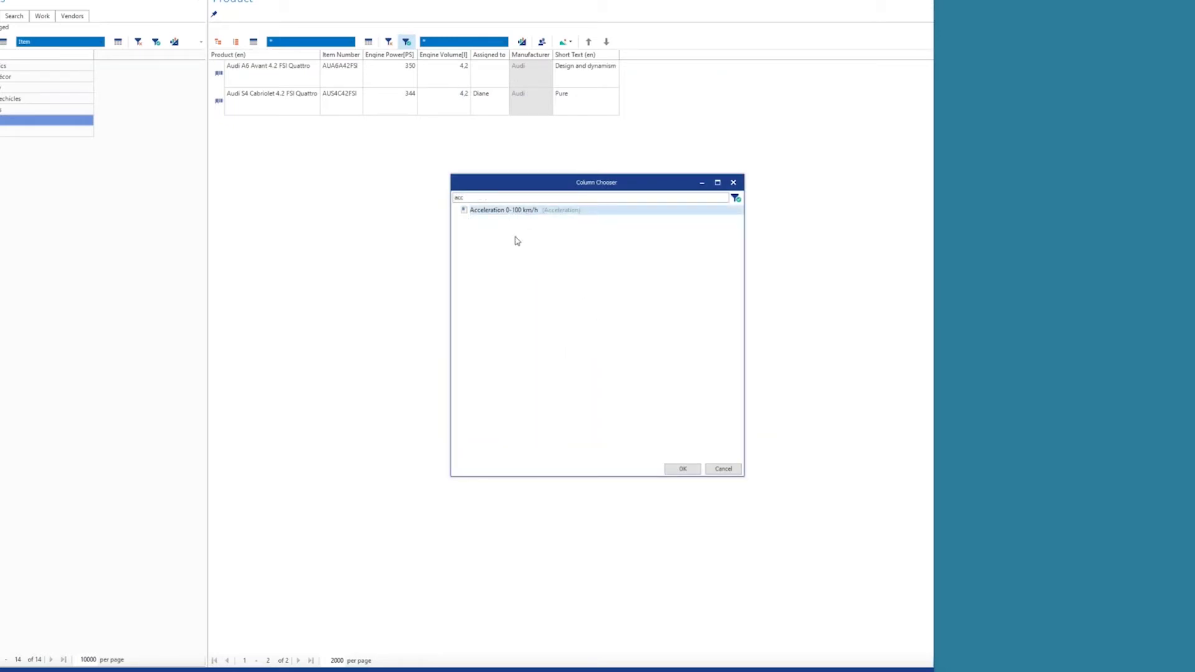
- Add Acceleration 0-100 km/h between Engine Power and Engine Volume; save as 'My special view'
{"action": "left_click", "coordinate": [505, 212]}
{"action": "left_click", "coordinate": [684, 471]}
{"action": "left_click_drag", "start_coordinate": [654, 53], "coordinate": [418, 55]}
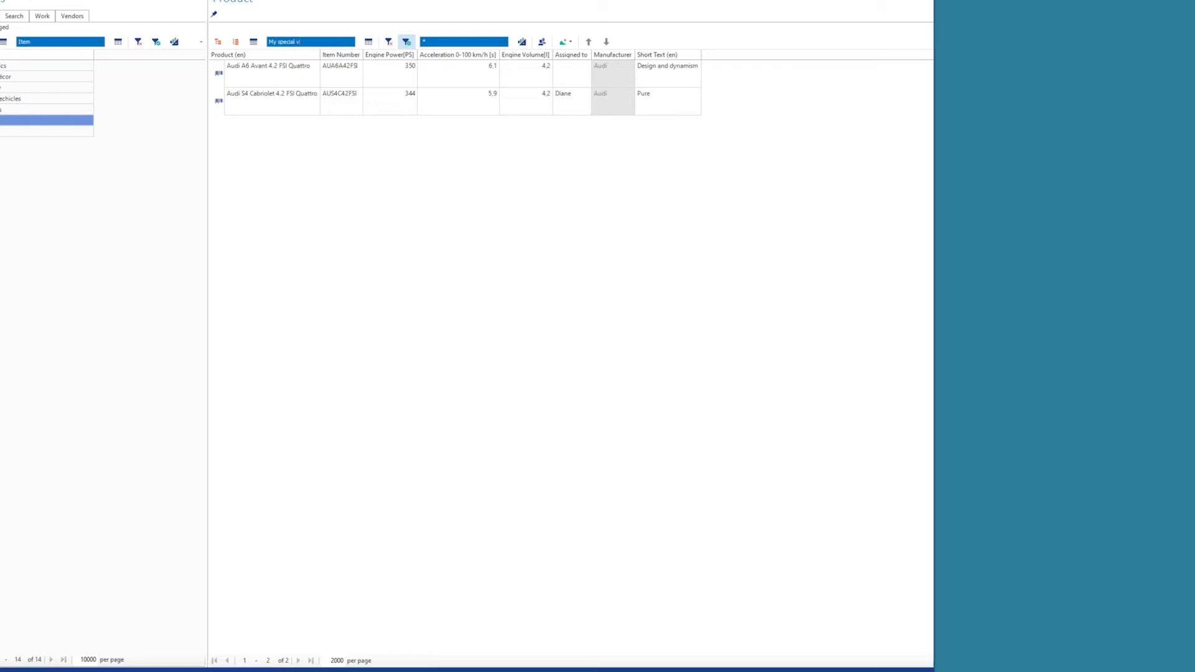
{"action": "key", "text": "Return"}
{"action": "key", "text": "Return"}
{"action": "left_click", "coordinate": [352, 42]}
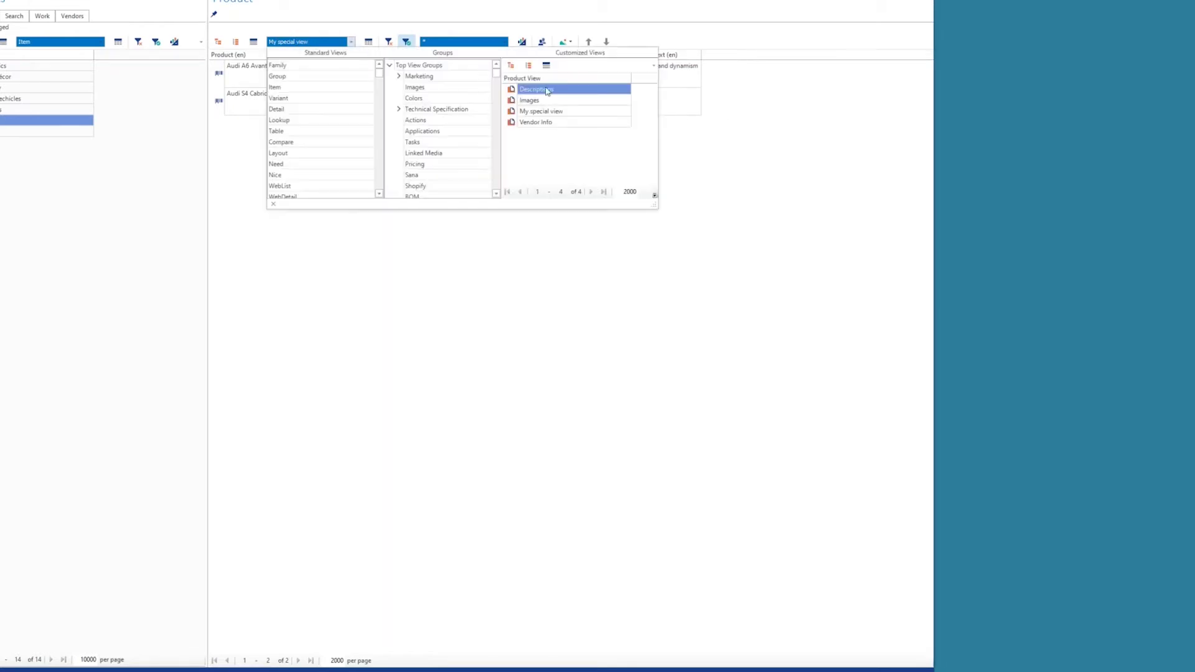
{"action": "left_click", "coordinate": [325, 268]}
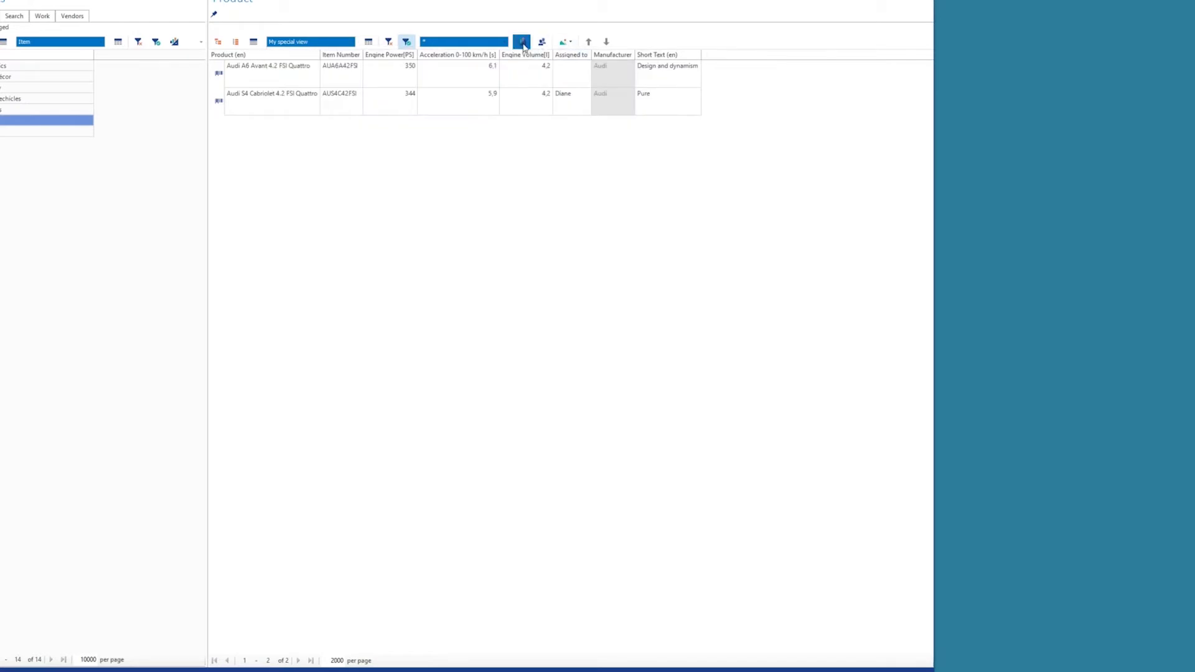
- Export the grid with re-import headers to Export.xlsx on the Desktop
{"action": "left_click", "coordinate": [522, 42]}
{"action": "left_click", "coordinate": [594, 280]}
{"action": "left_click", "coordinate": [642, 405]}
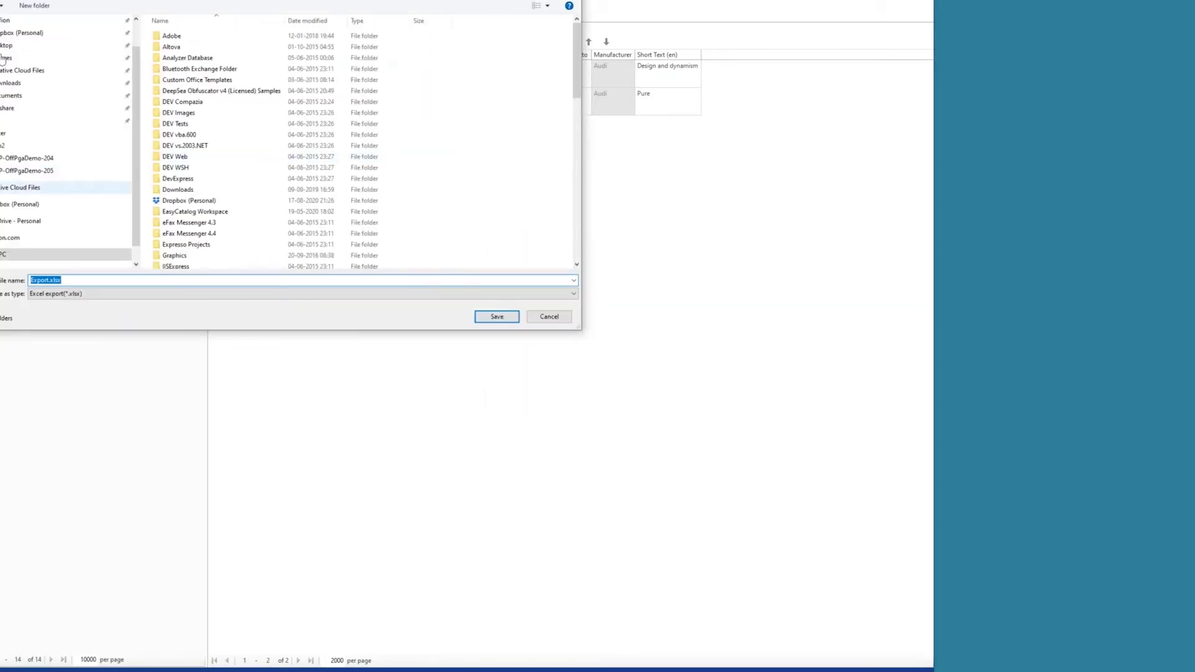
{"action": "left_click", "coordinate": [5, 46]}
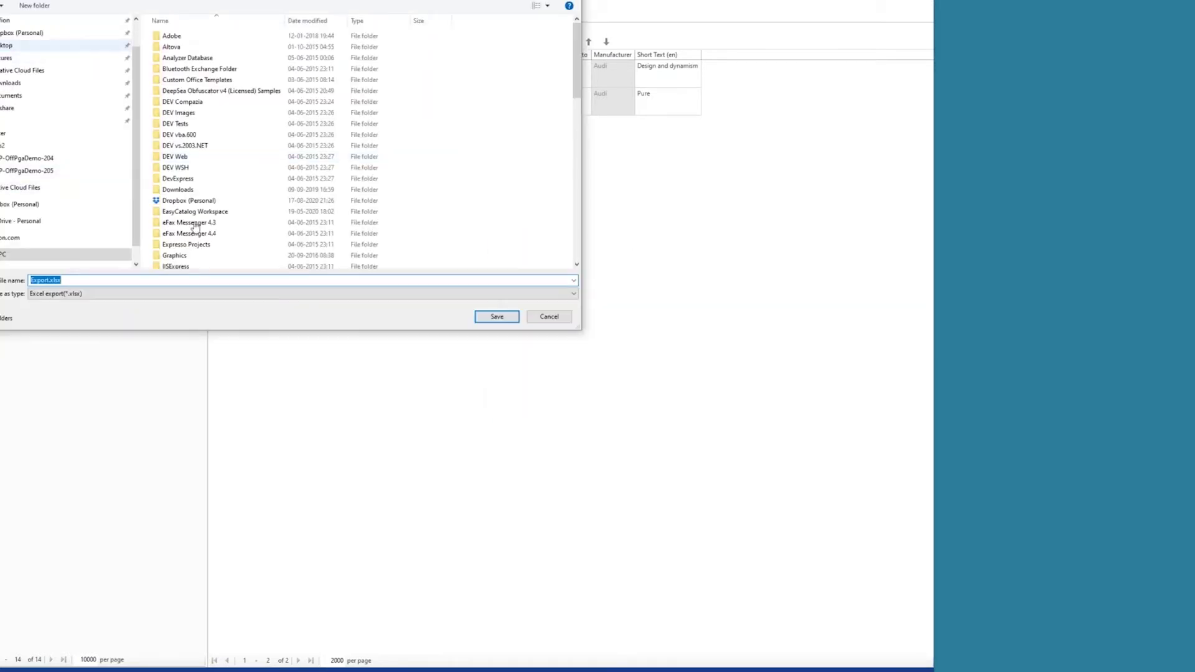
{"action": "left_click", "coordinate": [497, 317]}
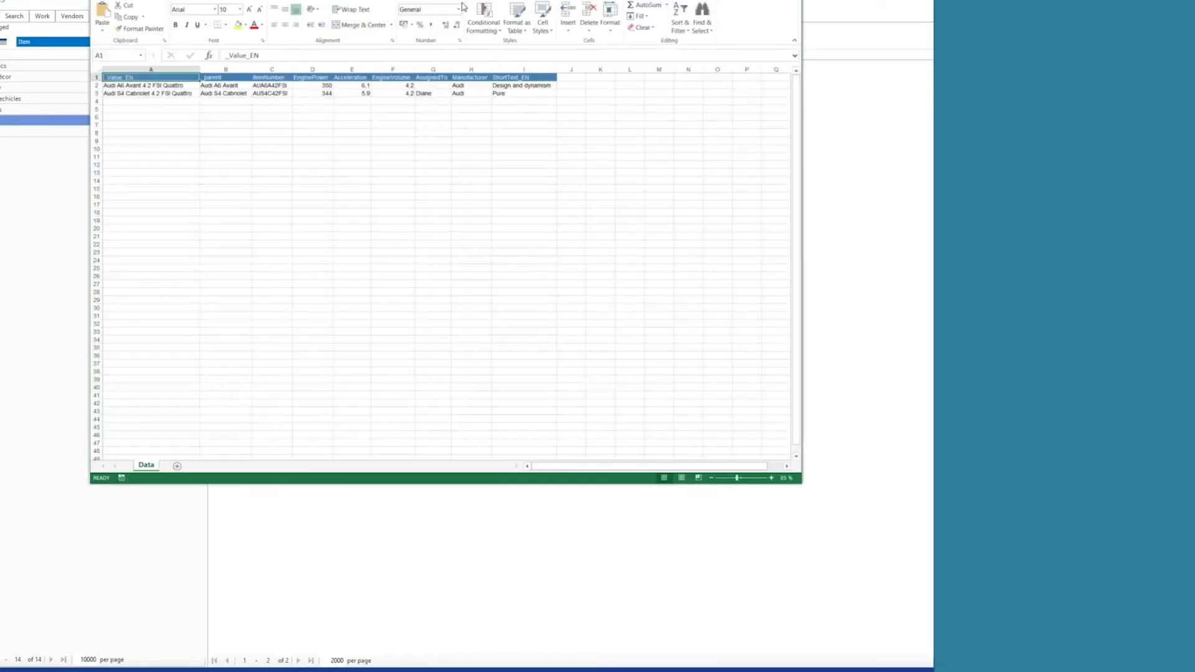
- Copy both product rows from the grid into Export.xlsx at cell A8, then close Excel
{"action": "left_click_drag", "start_coordinate": [473, 12], "coordinate": [638, 165]}
{"action": "left_click", "coordinate": [306, 81]}
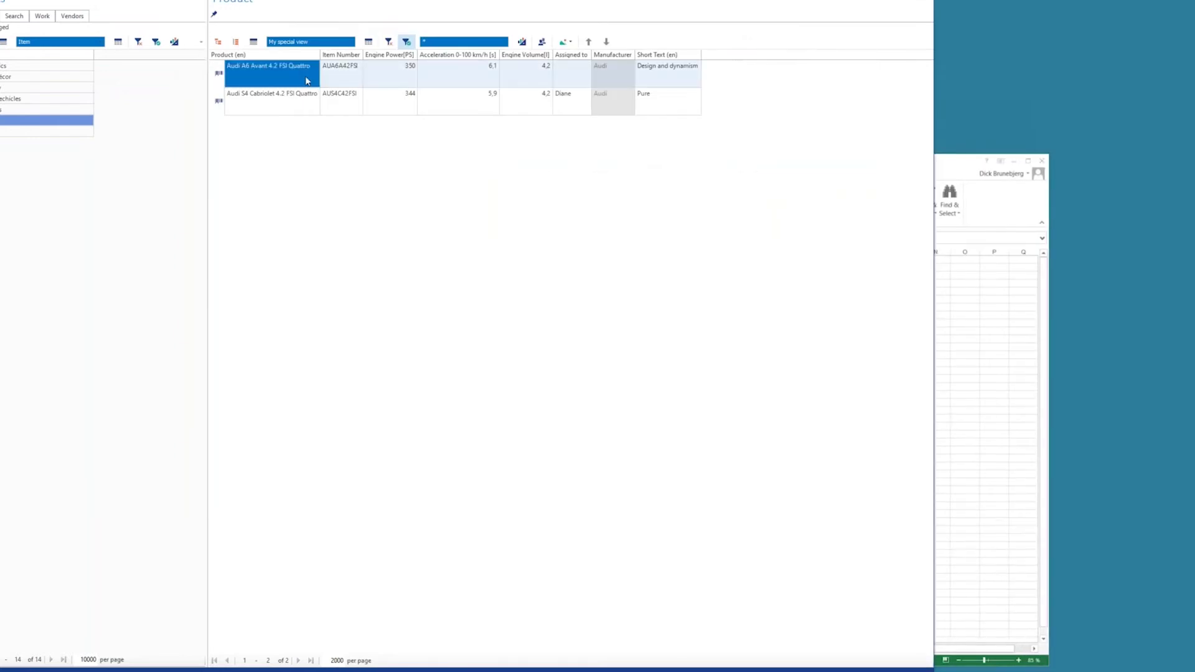
{"action": "key", "text": "ctrl+a"}
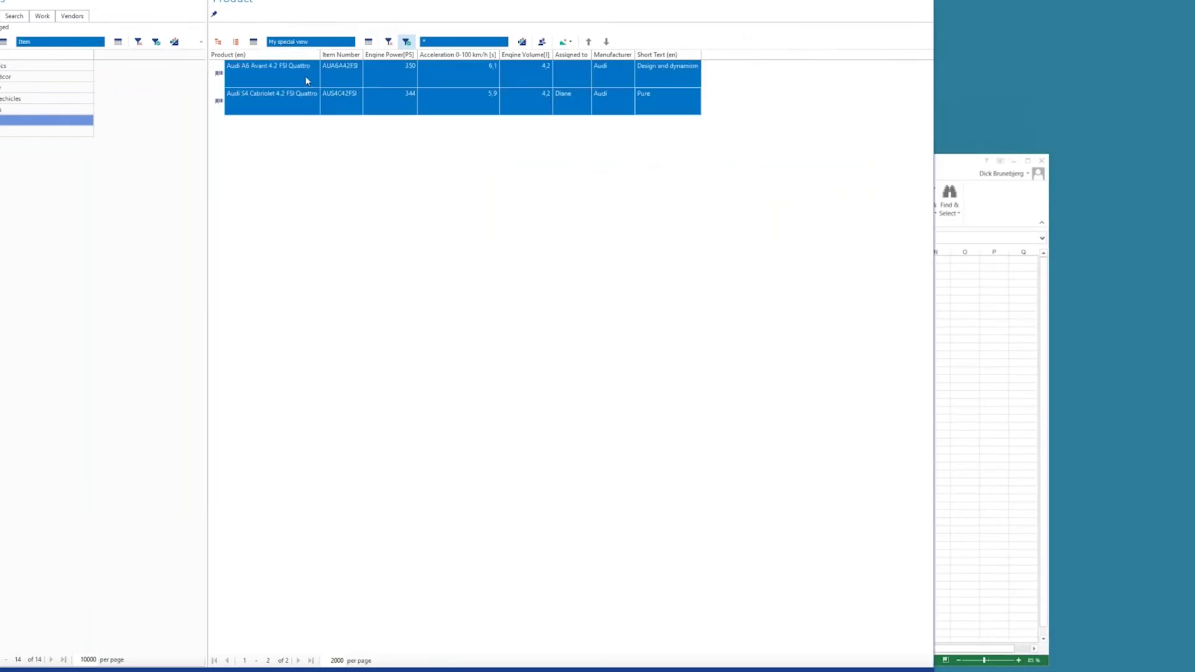
{"action": "key", "text": "alt+Tab"}
{"action": "left_click", "coordinate": [410, 315]}
{"action": "type", "text": "Audi A6 Avant 4.2 FSI Quattro\tAUA6A42FSI\t350\t6,1\t4,2\t\tAudi\tDesign and dynamism Audi S4 Cabriolet 4.2 FSI Quattro\tAUS4C42FSI\t344\t5,9\t4,2\tDiane\tAudi\tPure"}
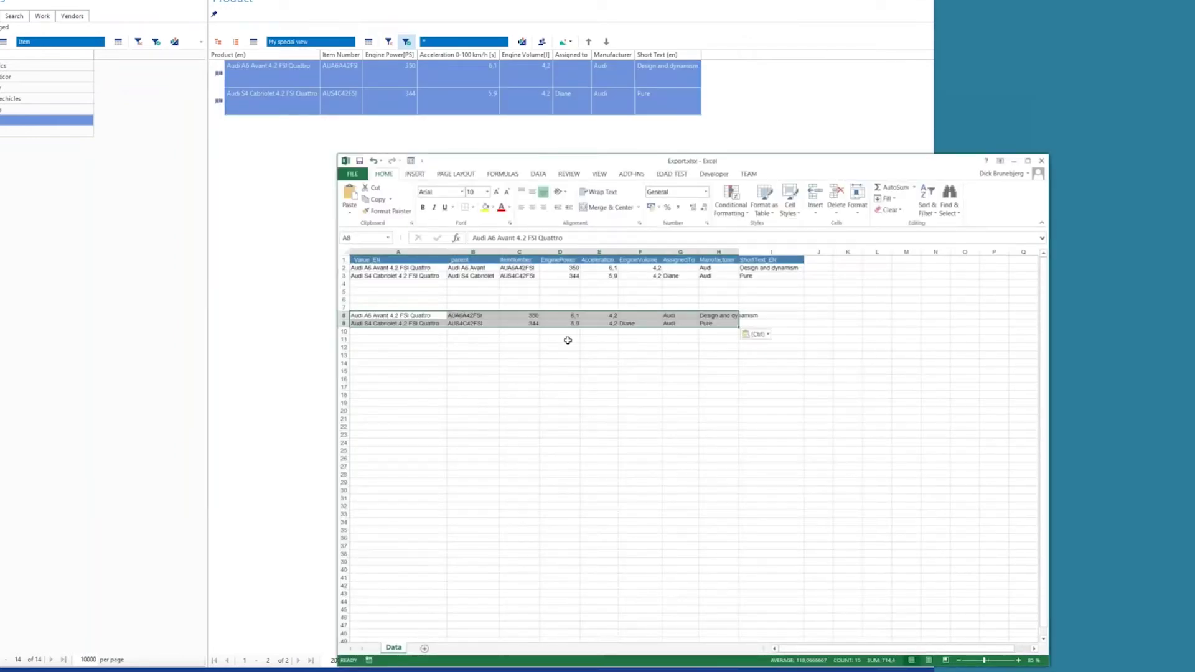
{"action": "left_click", "coordinate": [599, 355]}
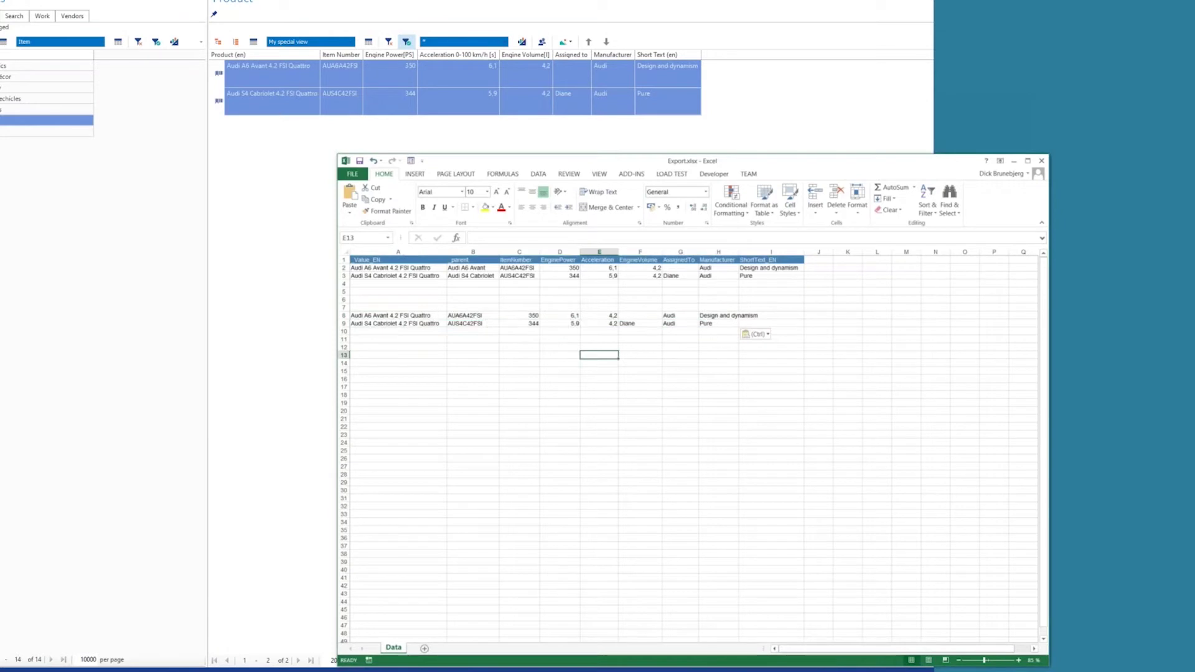
{"action": "left_click", "coordinate": [1041, 161]}
- Close Excel without saving and return the grid to the Item view
{"action": "key", "text": "Return"}
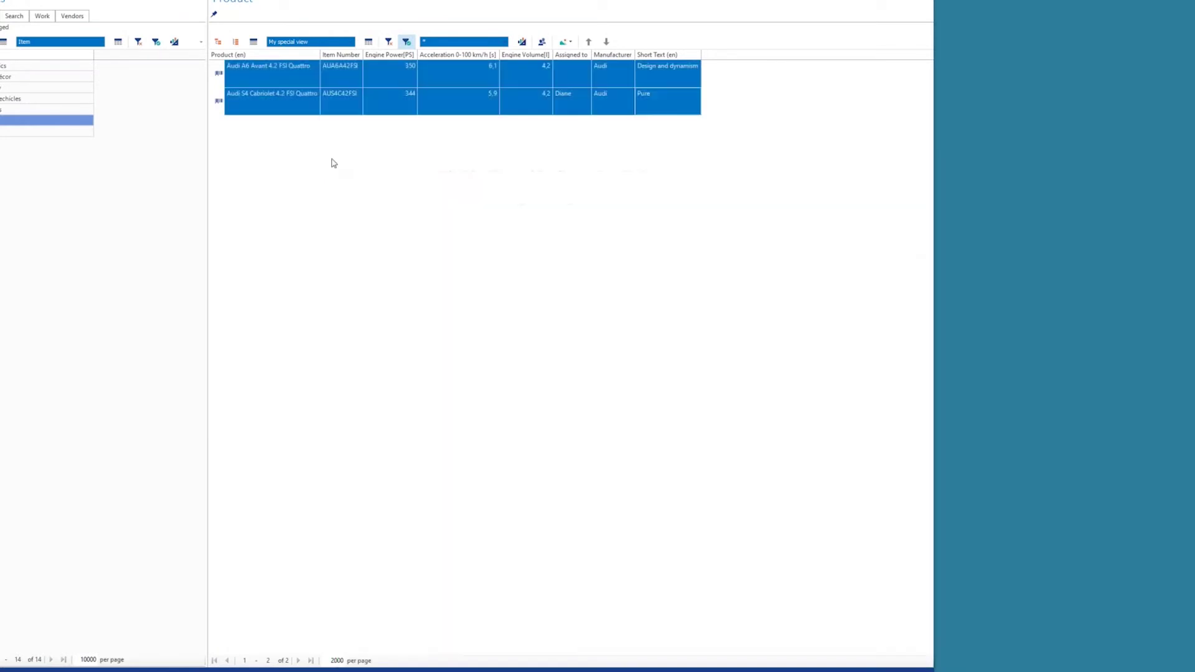
{"action": "left_click", "coordinate": [352, 42]}
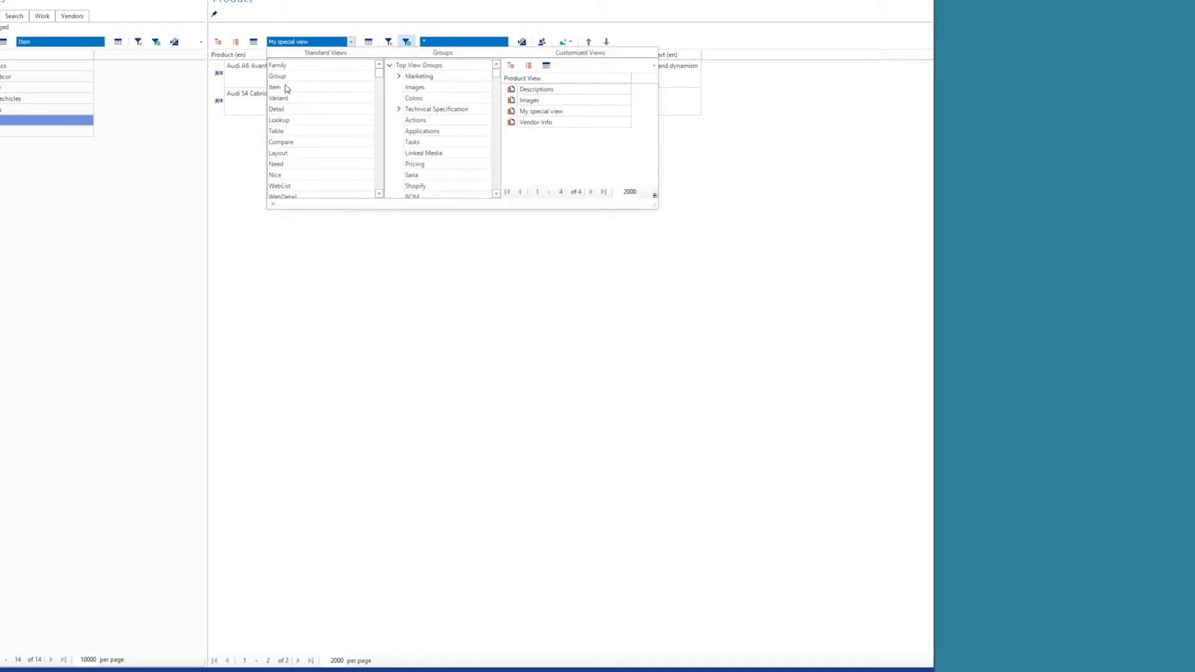
{"action": "key", "text": "Escape"}
{"action": "left_click", "coordinate": [388, 42]}
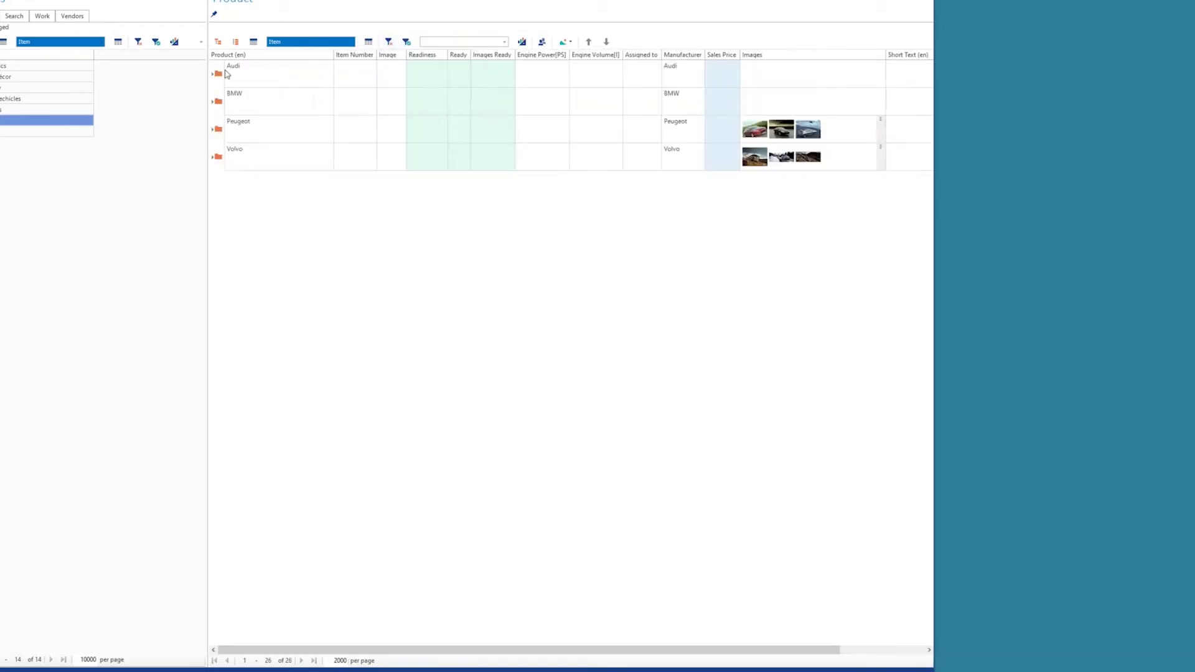
- Expand Audi and Audi A4 and select the Audi A4 1.8 TFSI variant
{"action": "left_click", "coordinate": [214, 74]}
{"action": "left_click", "coordinate": [222, 100]}
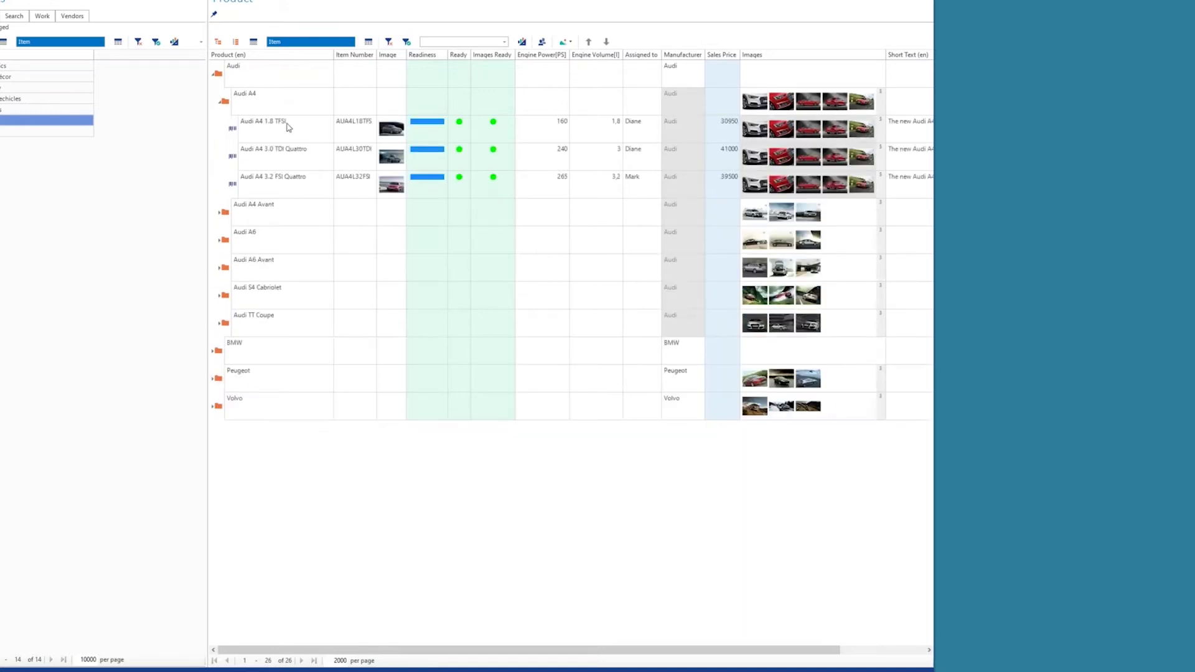
{"action": "left_click", "coordinate": [755, 103]}
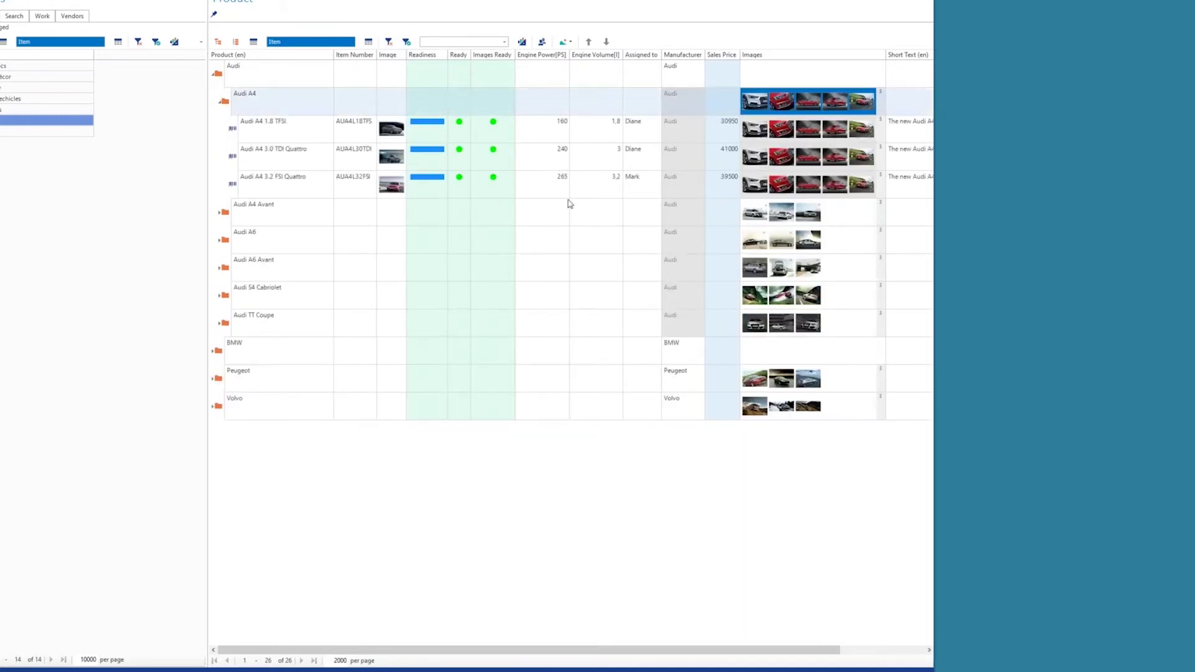
{"action": "left_click", "coordinate": [276, 134]}
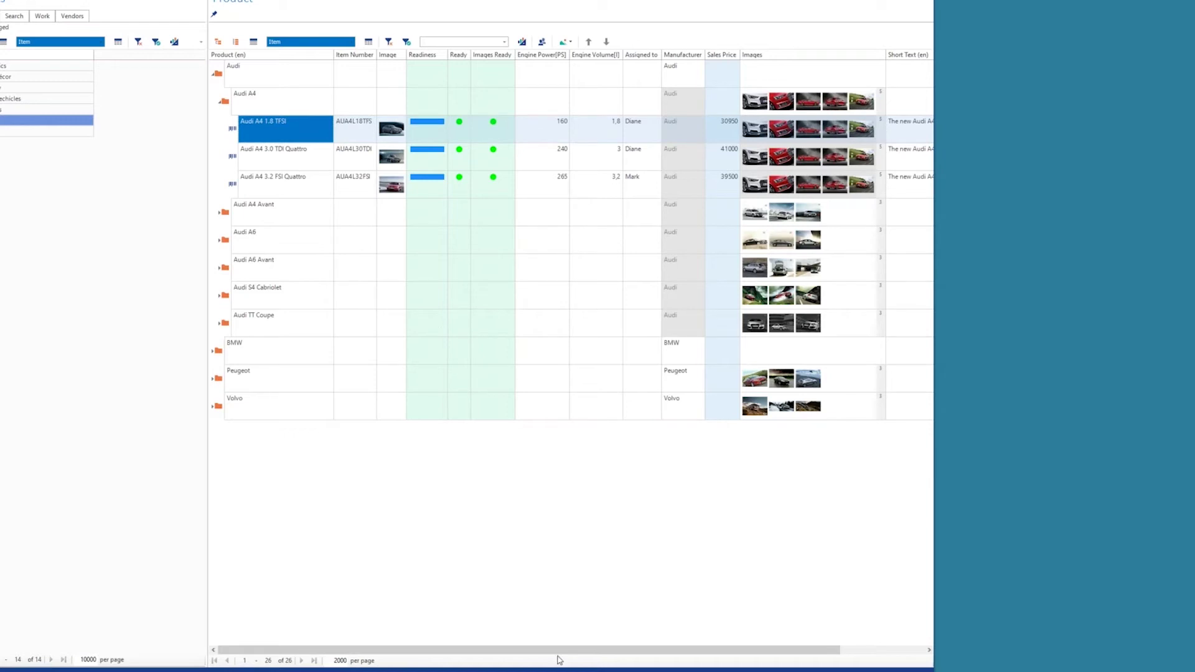
{"action": "right_click", "coordinate": [292, 108]}
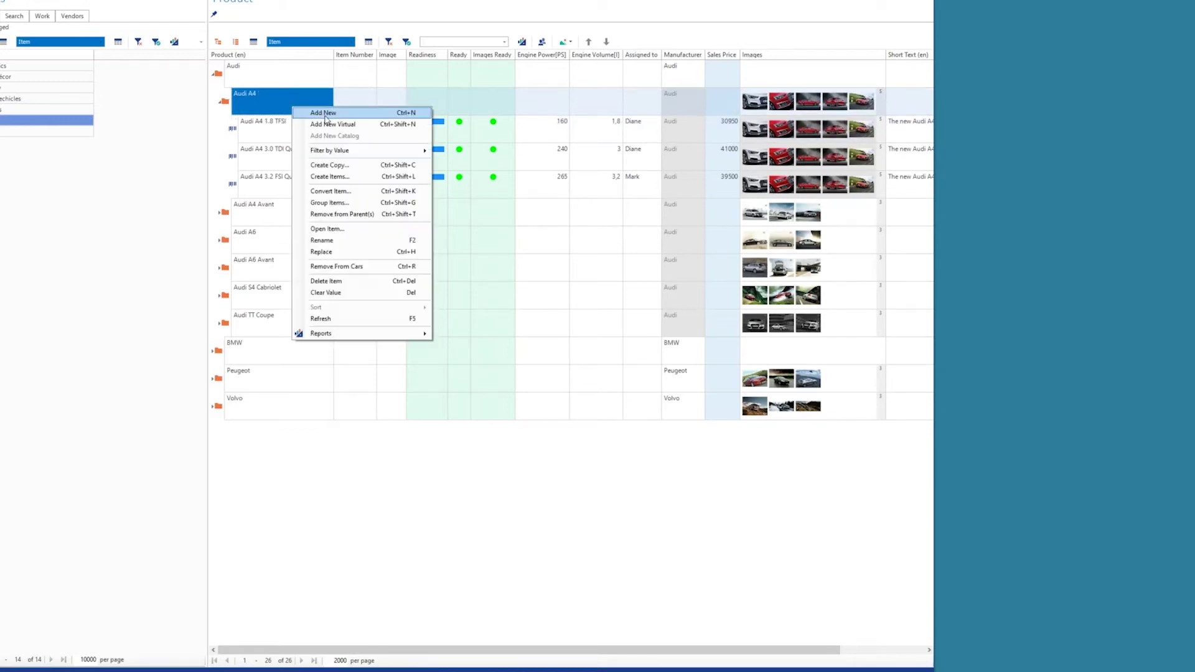
{"action": "left_click", "coordinate": [269, 133]}
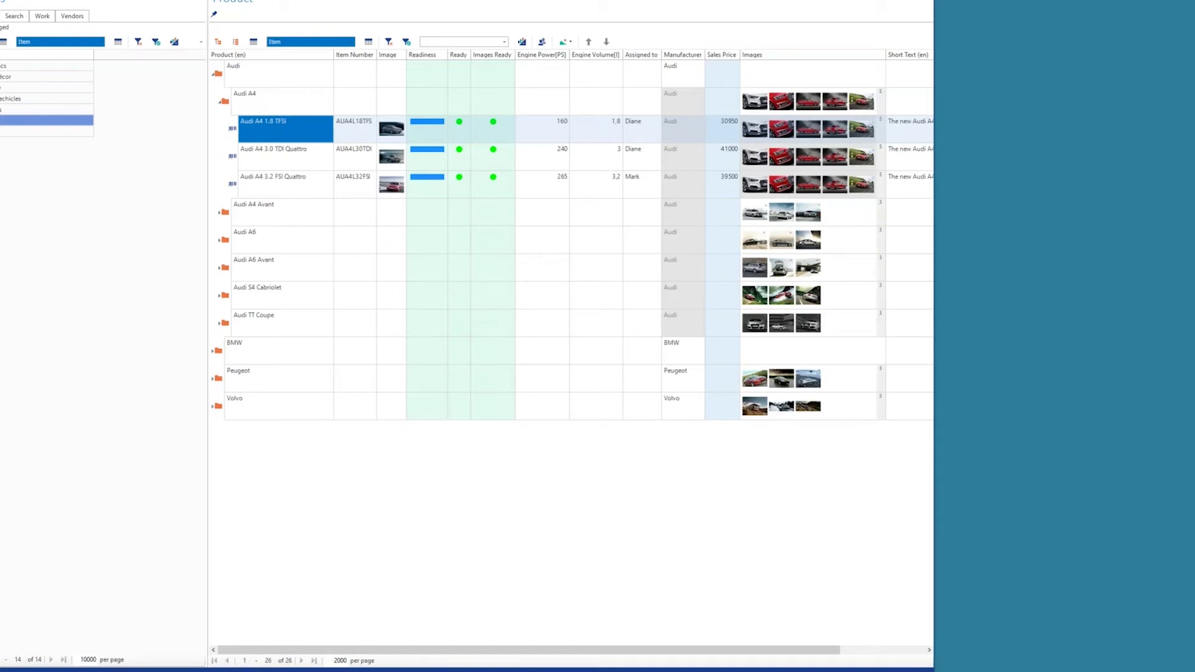
- Check the AUDIA4-80 item card's unit price in Dynamics NAV, then return to Perfion
{"action": "mouse_move", "coordinate": [556, 670]}
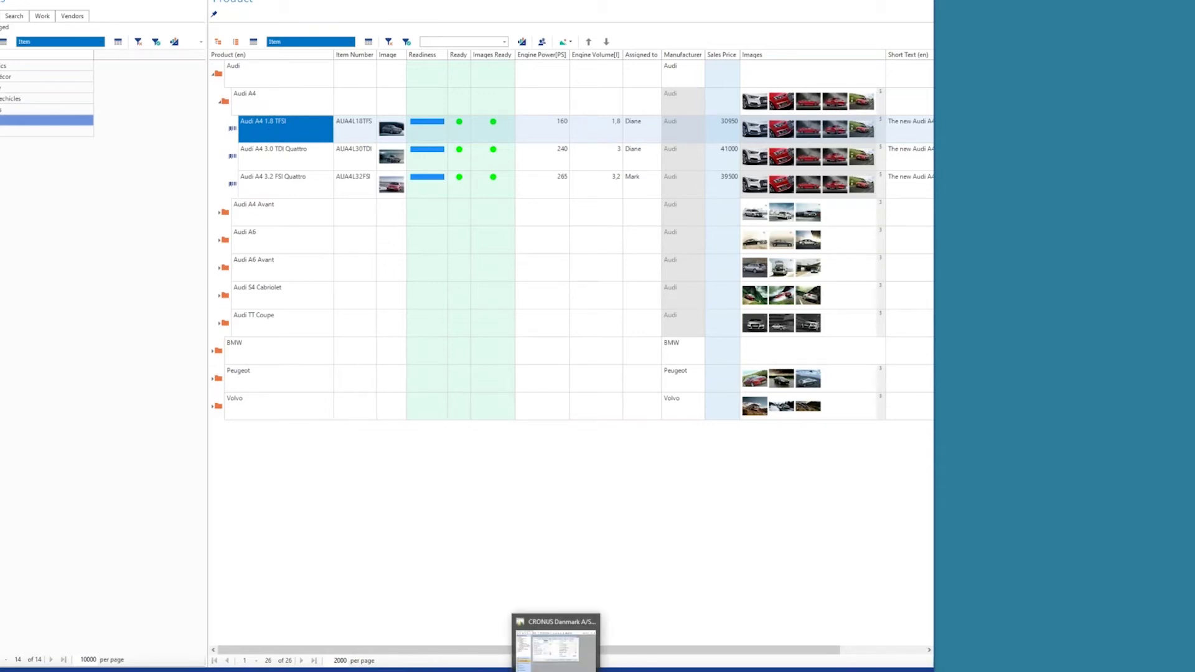
{"action": "left_click", "coordinate": [556, 647]}
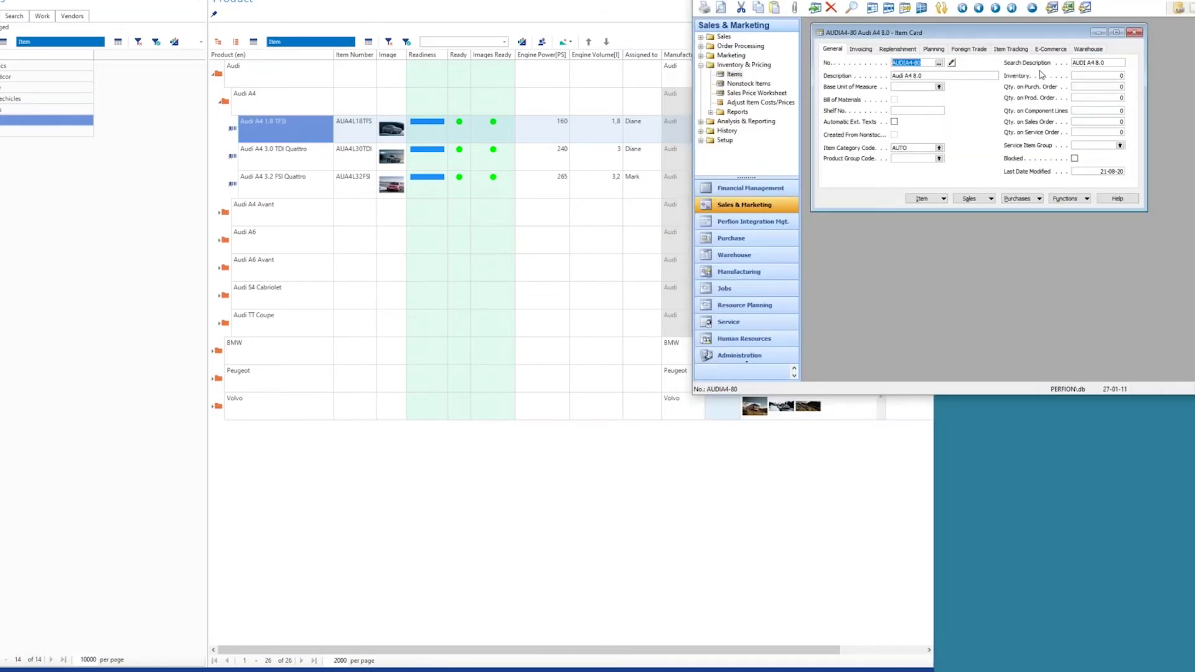
{"action": "left_click", "coordinate": [929, 63]}
{"action": "left_click", "coordinate": [869, 51]}
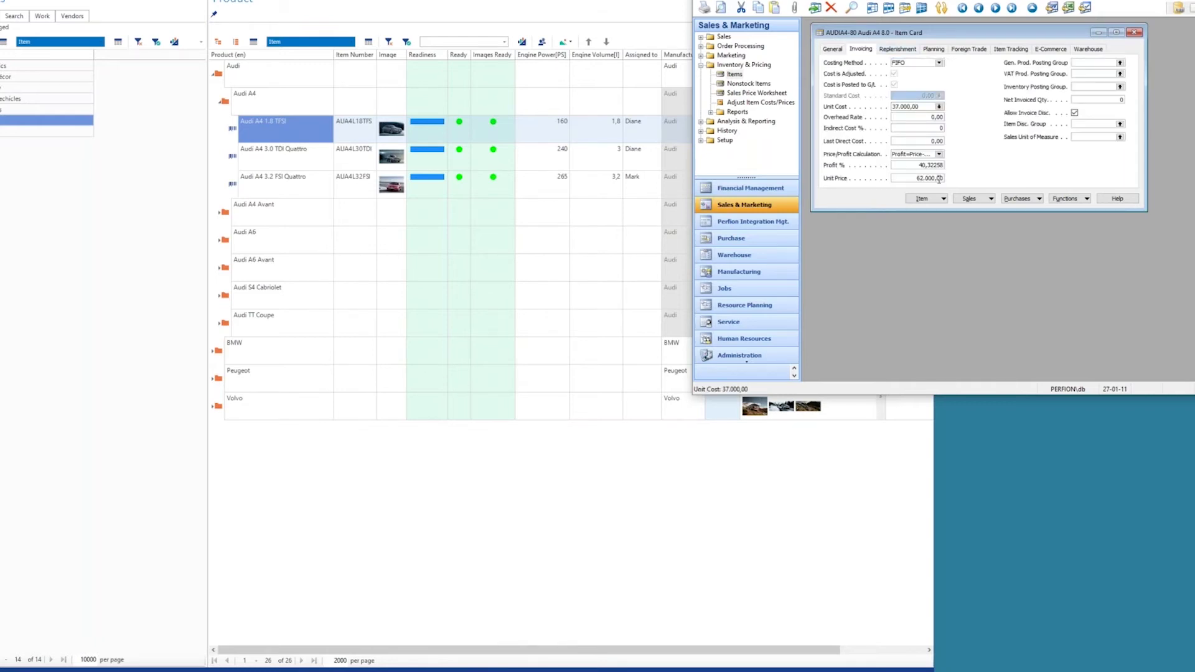
{"action": "left_click", "coordinate": [837, 49]}
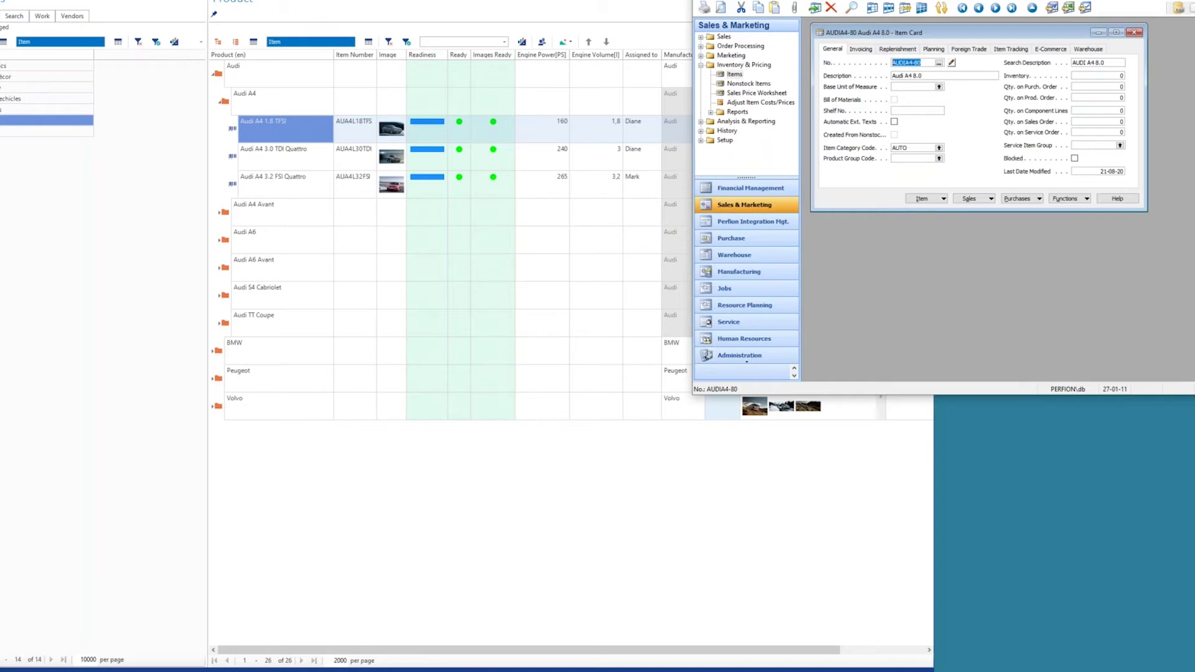
{"action": "key", "text": "alt+Tab"}
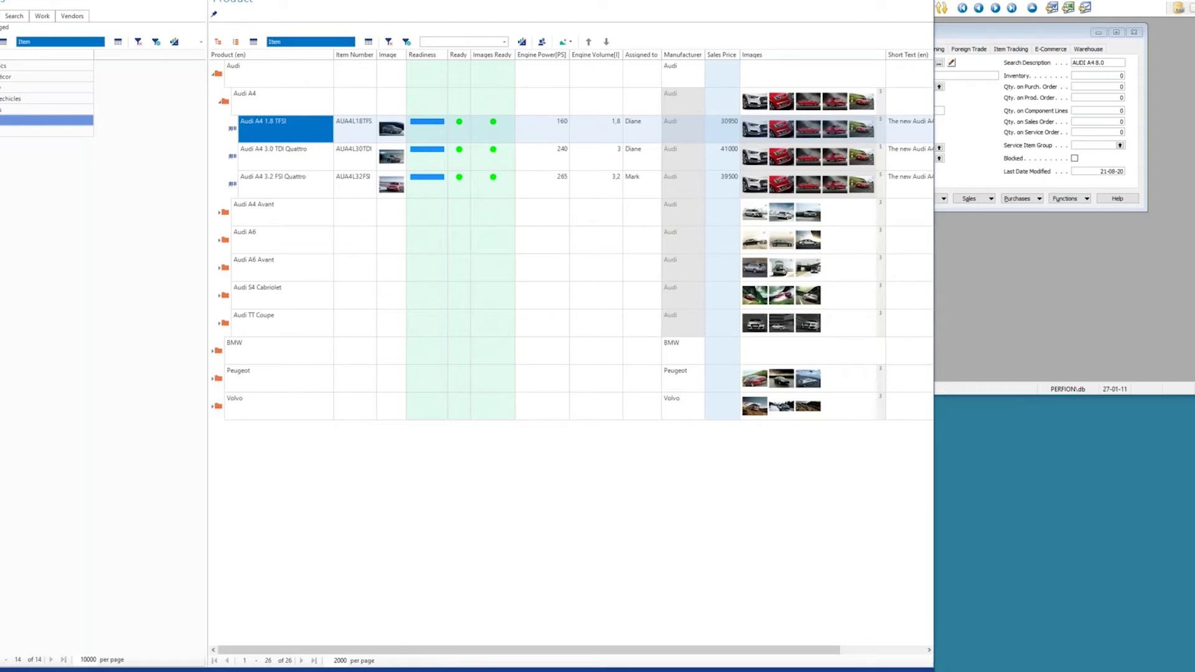
- Run Dynamics NAV Item Sync-Remote and show the imported Audi A4 8.0 item at 62000
{"action": "left_click", "coordinate": [43, 3]}
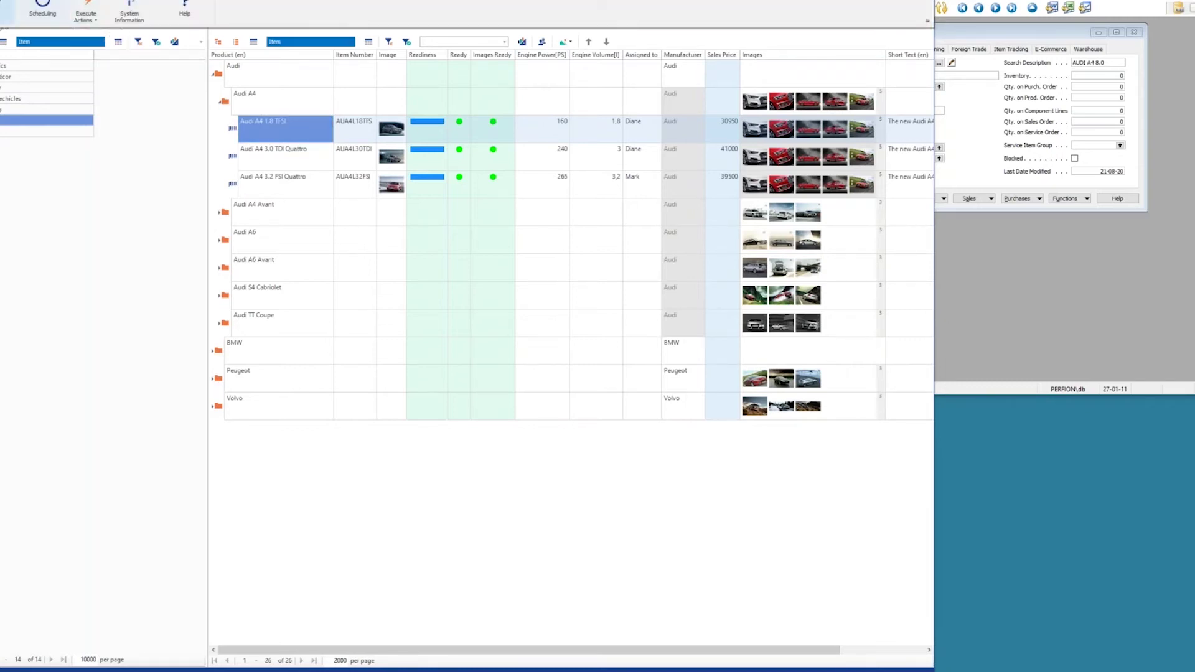
{"action": "scroll", "coordinate": [43, 12], "scroll_direction": "down", "scroll_amount": 1}
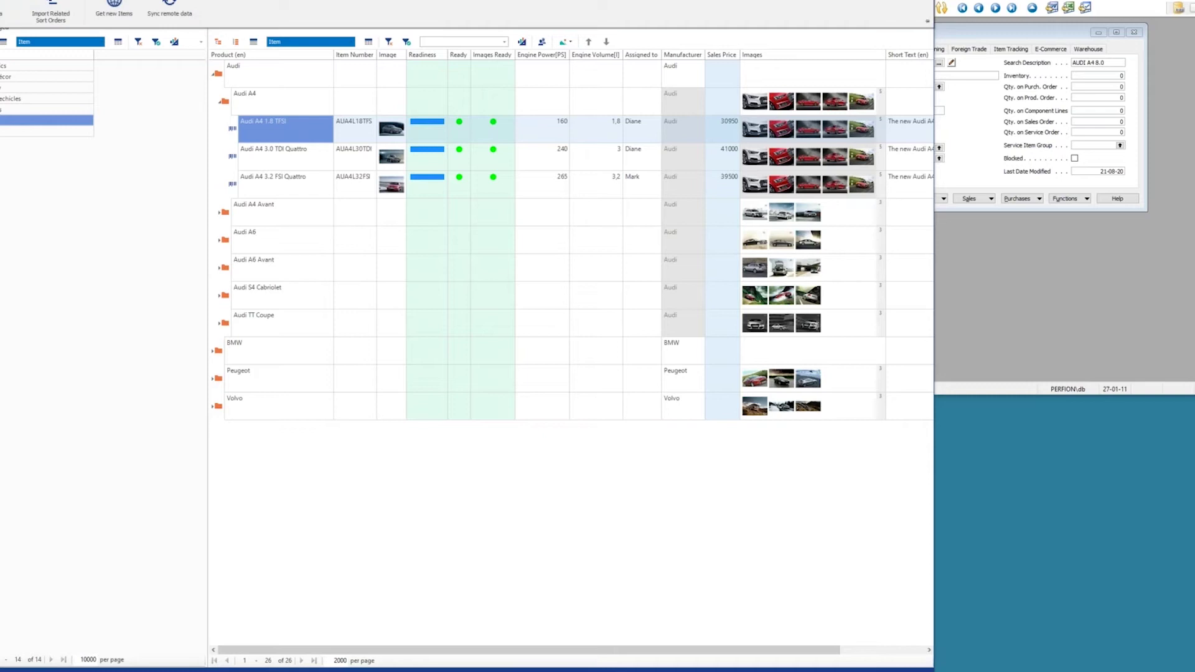
{"action": "left_click", "coordinate": [160, 15]}
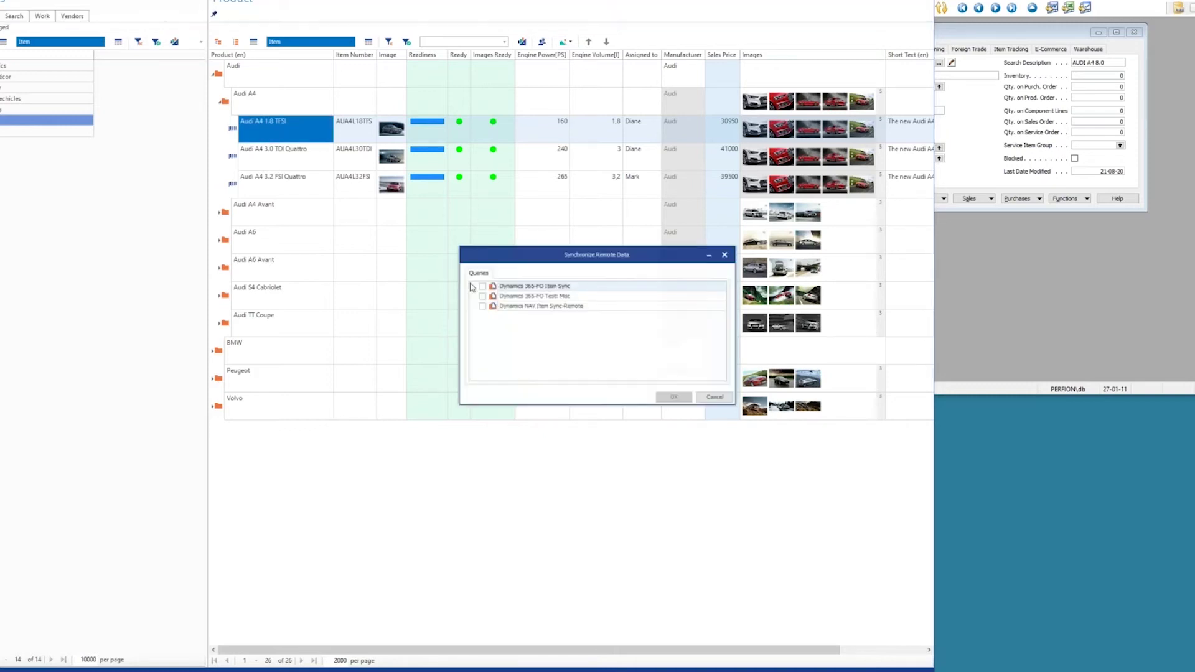
{"action": "left_click", "coordinate": [482, 306]}
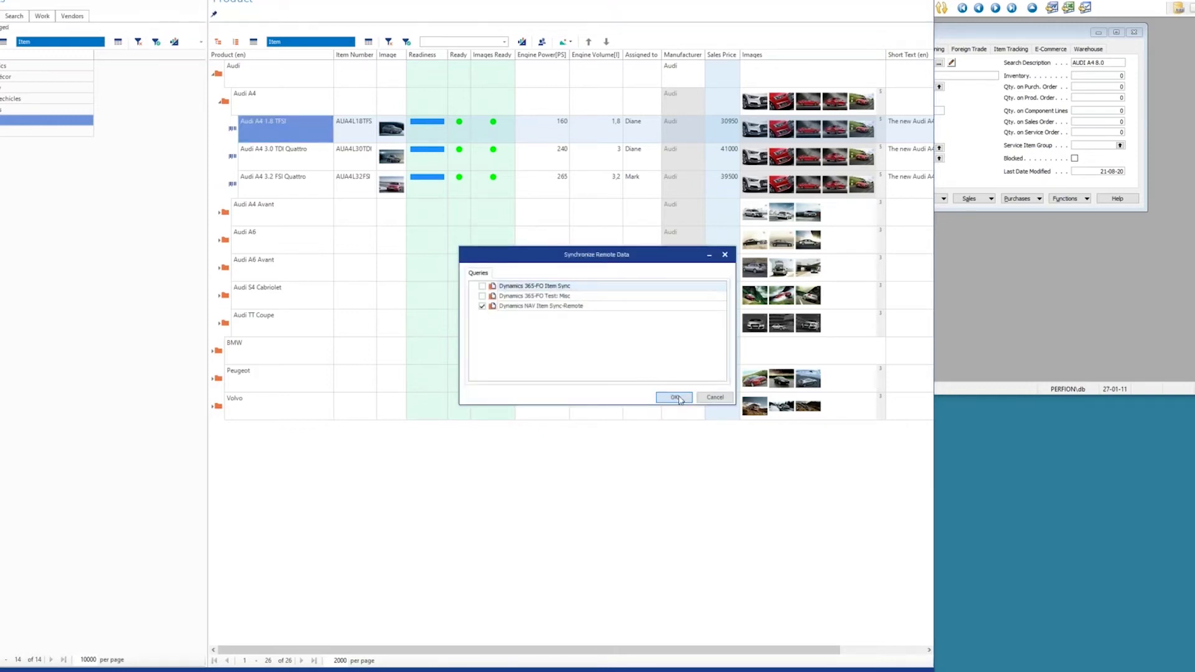
{"action": "left_click", "coordinate": [674, 398]}
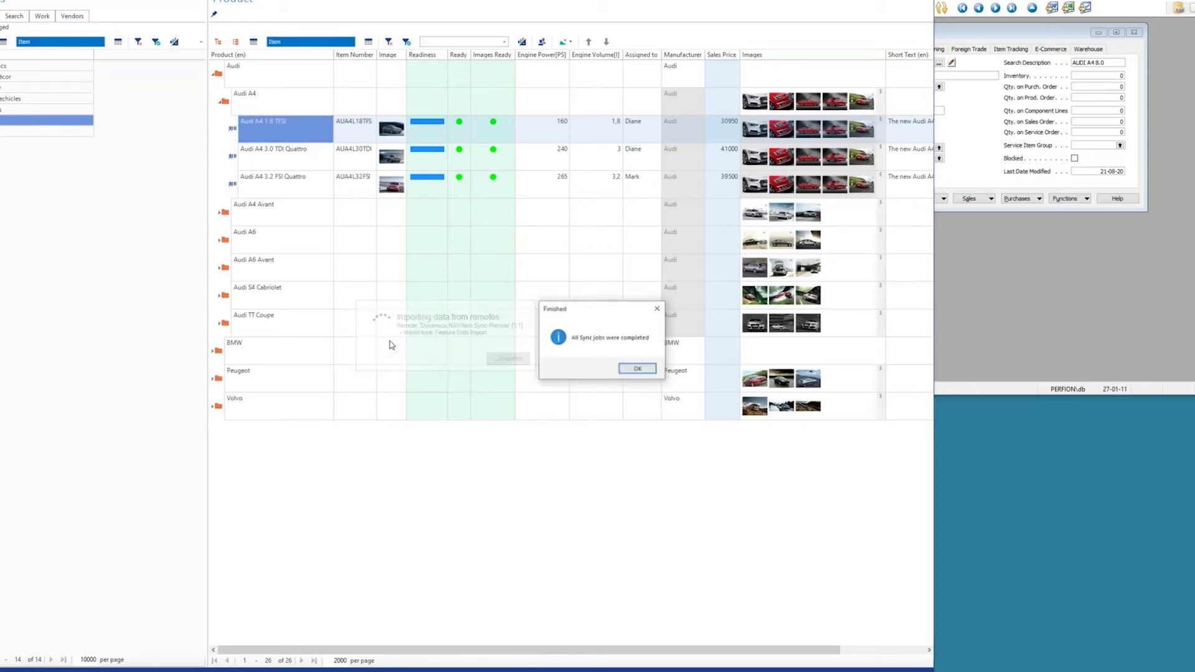
{"action": "left_click", "coordinate": [636, 367]}
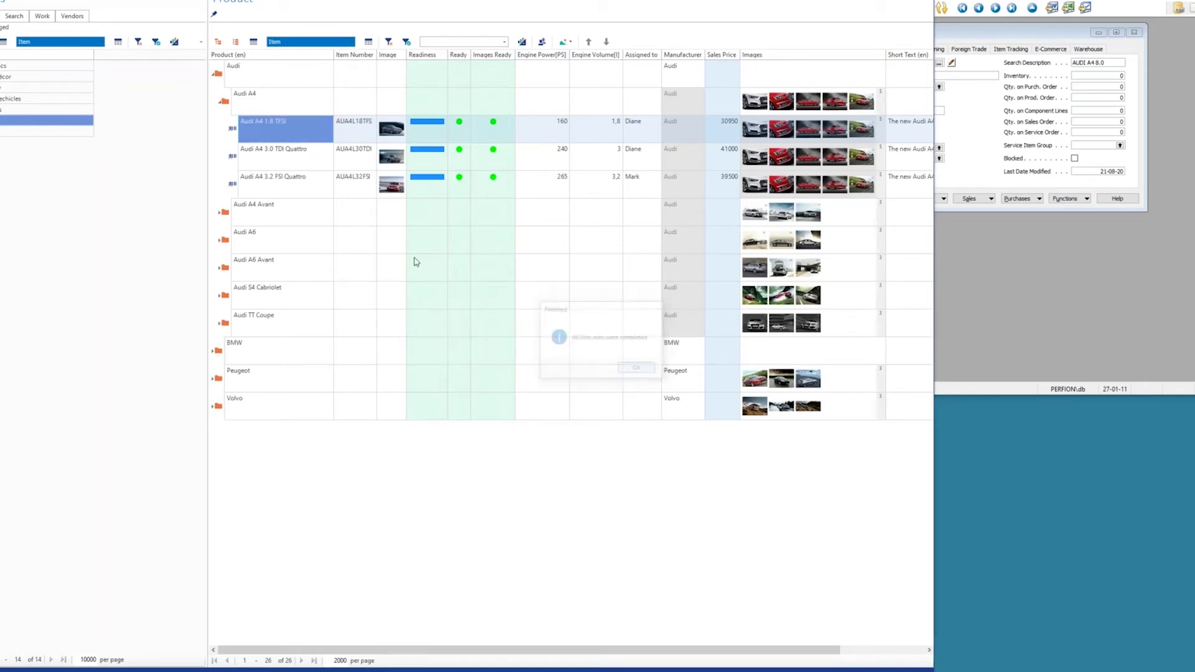
{"action": "left_click", "coordinate": [5, 29]}
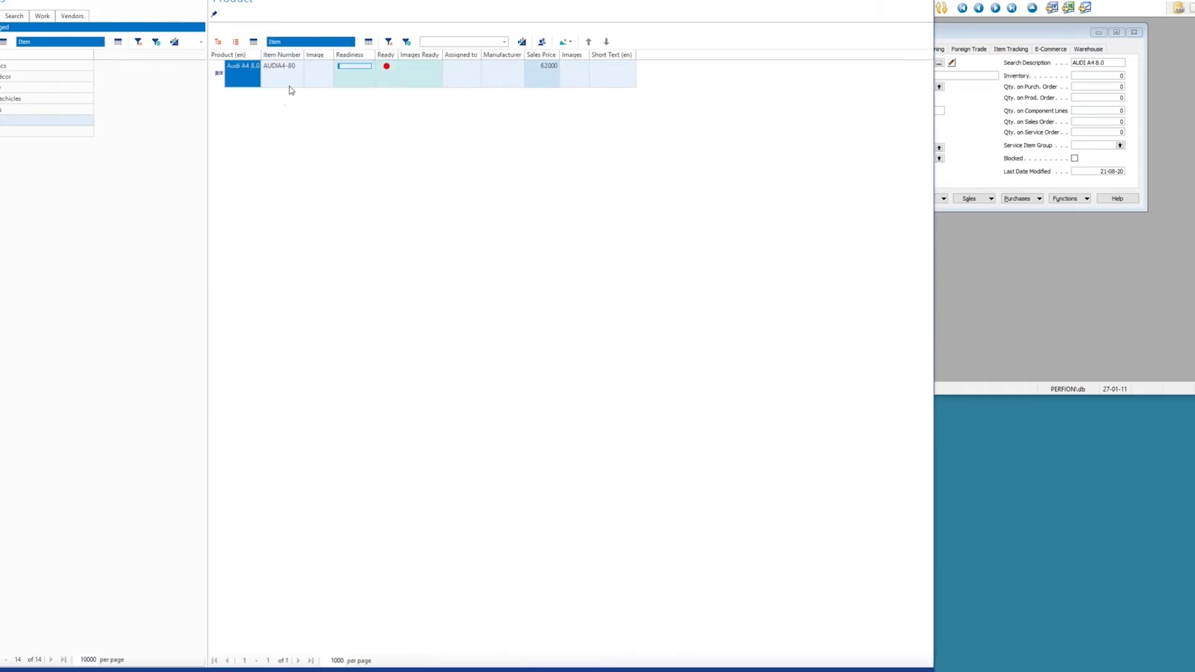
- Raise the Audi A4 8.0 unit price in NAV from 62.000,00 to 67.000,00
{"action": "left_click", "coordinate": [547, 78]}
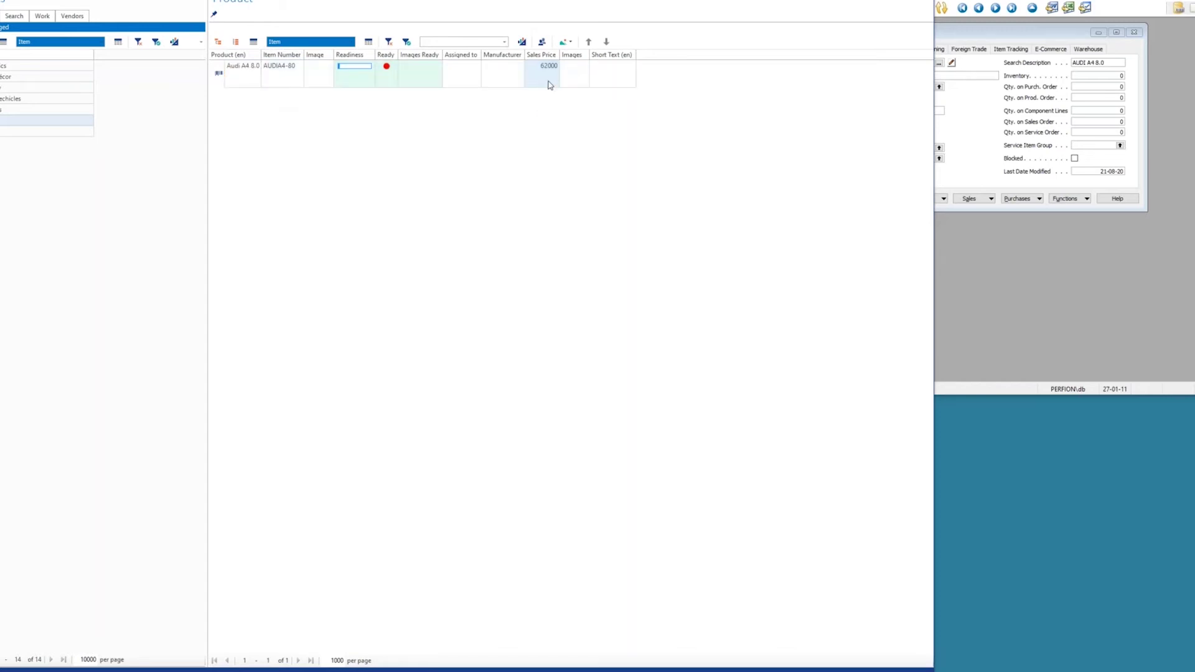
{"action": "left_click", "coordinate": [989, 43]}
{"action": "left_click", "coordinate": [863, 51]}
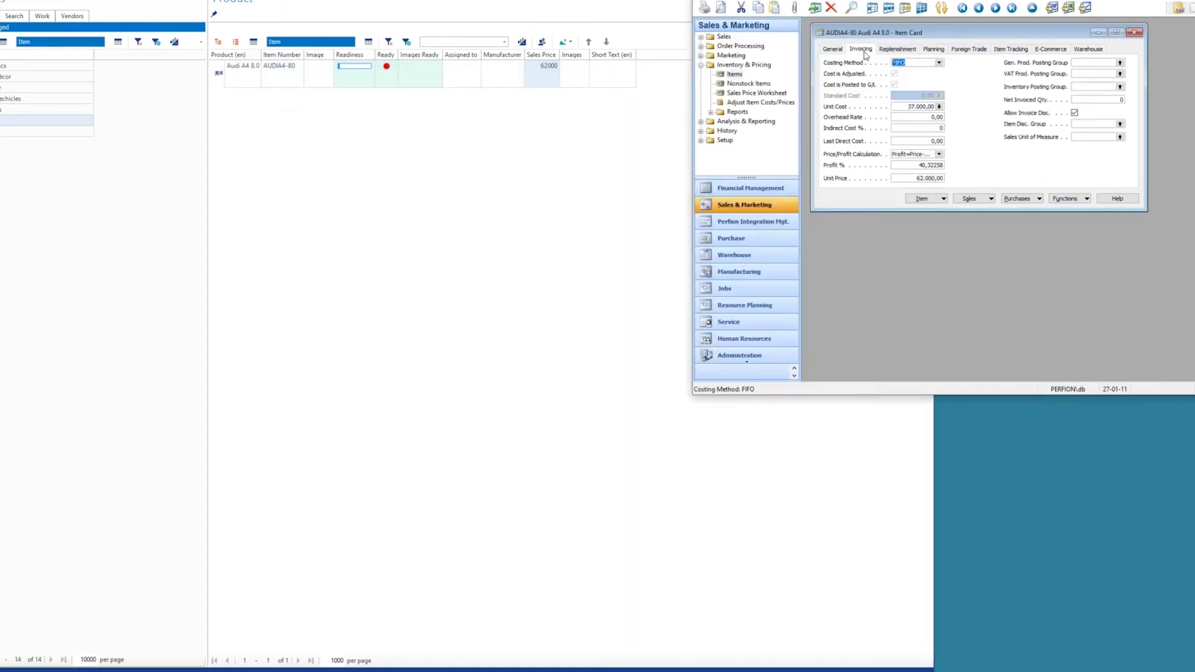
{"action": "left_click", "coordinate": [922, 179]}
{"action": "type", "text": "67"}
{"action": "key", "text": "Return"}
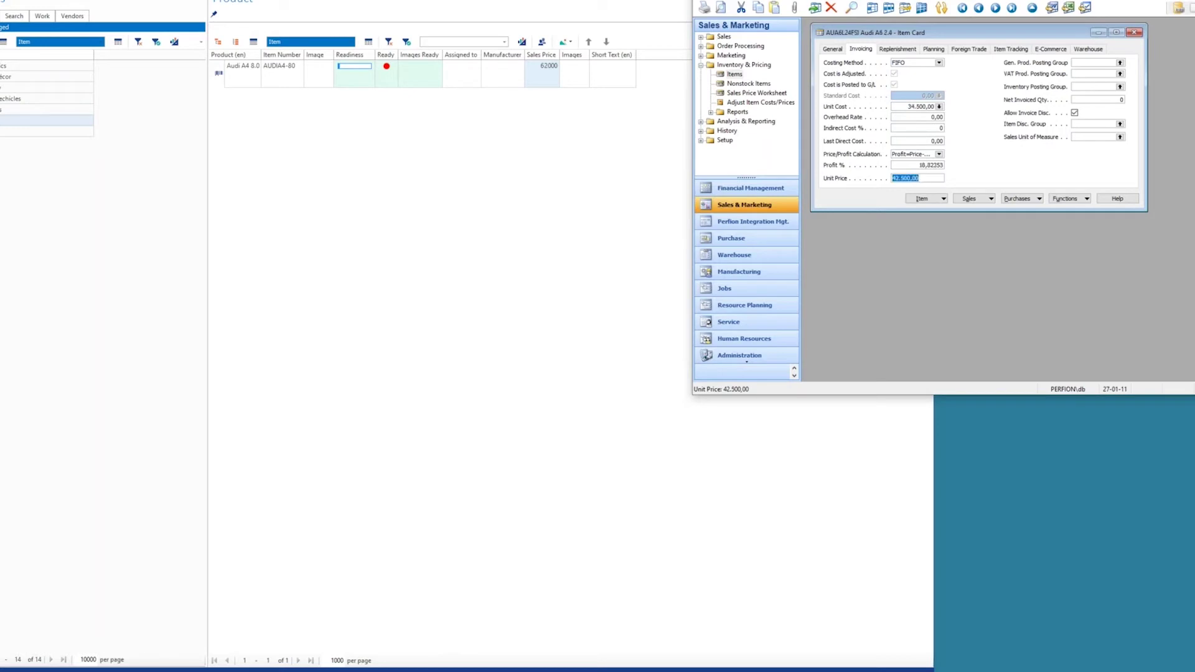
{"action": "left_click", "coordinate": [833, 49]}
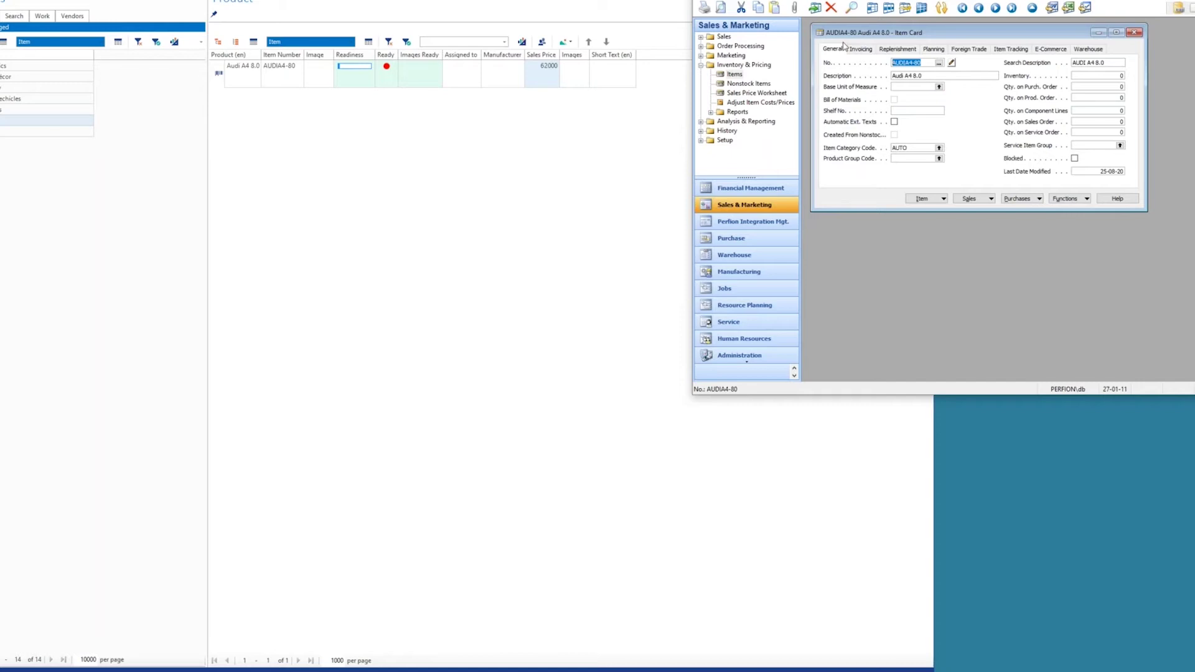
{"action": "left_click", "coordinate": [462, 113]}
- Refresh the Perfion grid to show the 67000 price and open Audi A4 8.0's Item Editor
{"action": "right_click", "coordinate": [458, 119]}
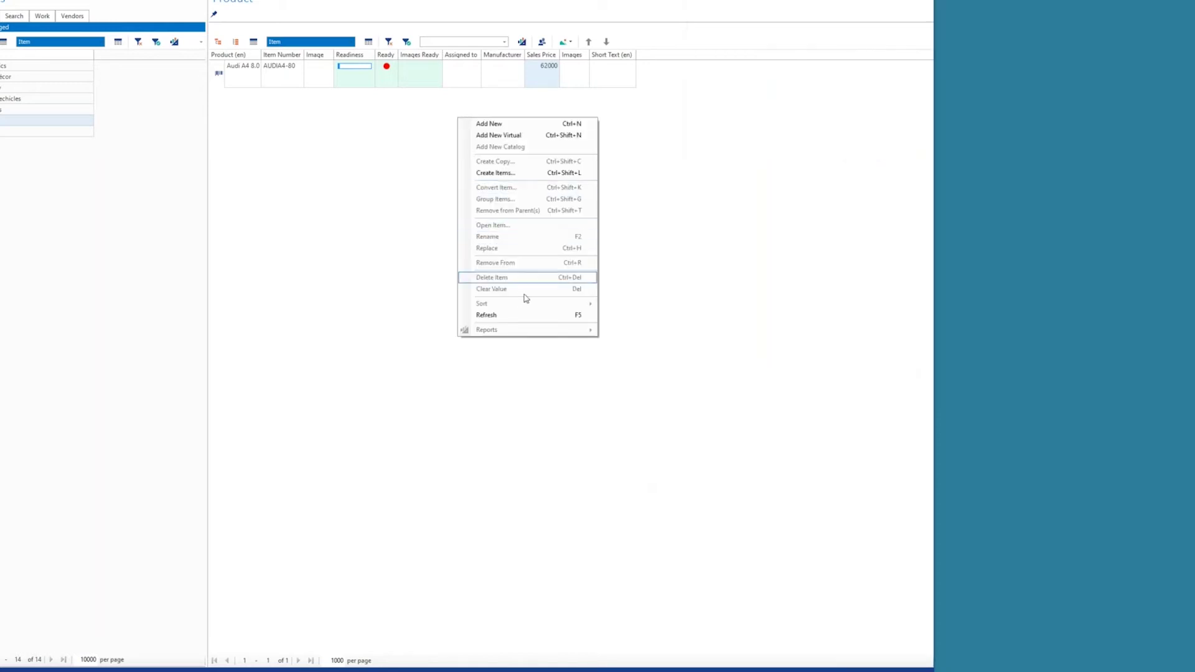
{"action": "left_click", "coordinate": [531, 315]}
{"action": "left_click", "coordinate": [545, 84]}
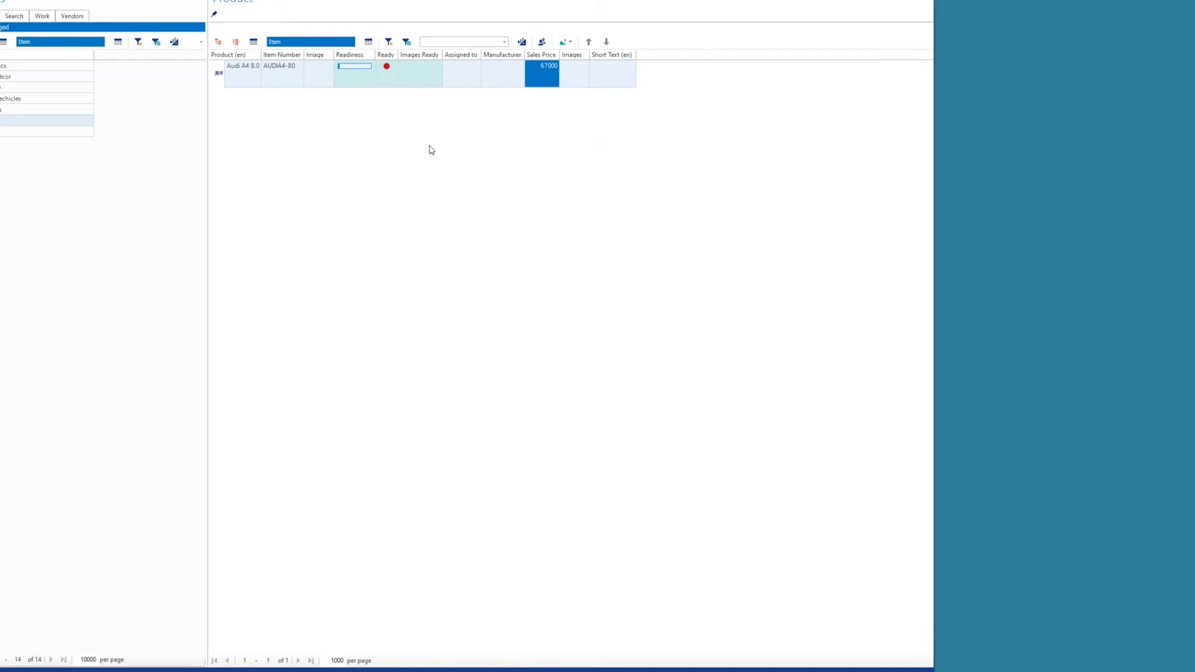
{"action": "left_click", "coordinate": [399, 147]}
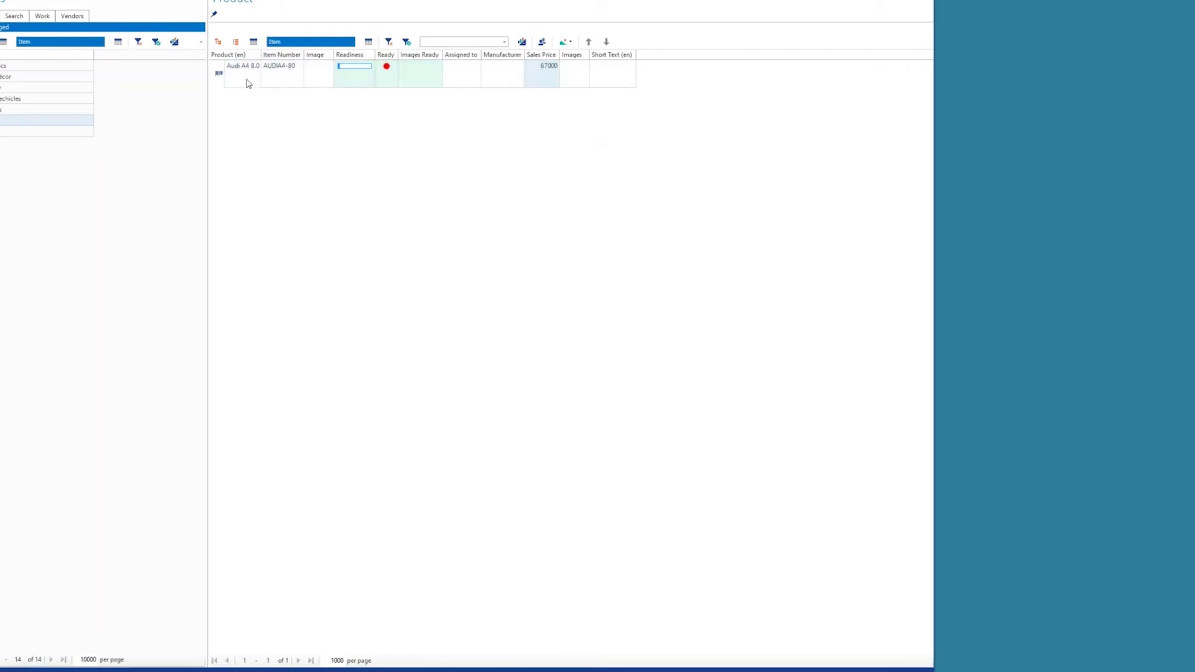
{"action": "left_click", "coordinate": [355, 75]}
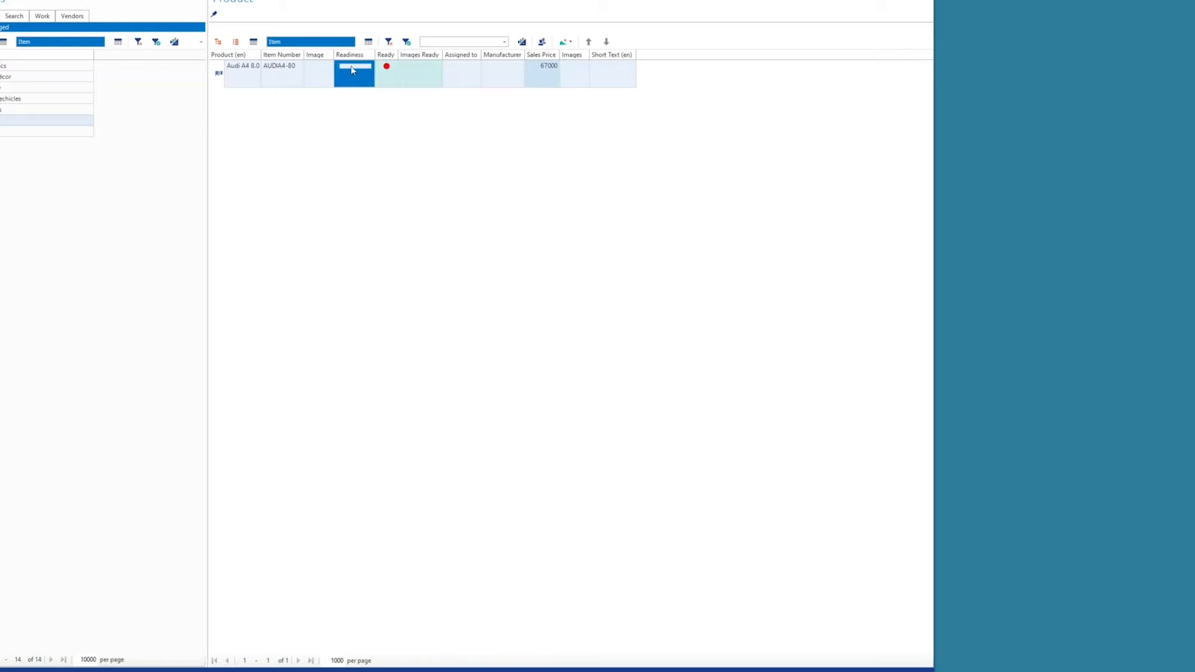
{"action": "left_click", "coordinate": [250, 77]}
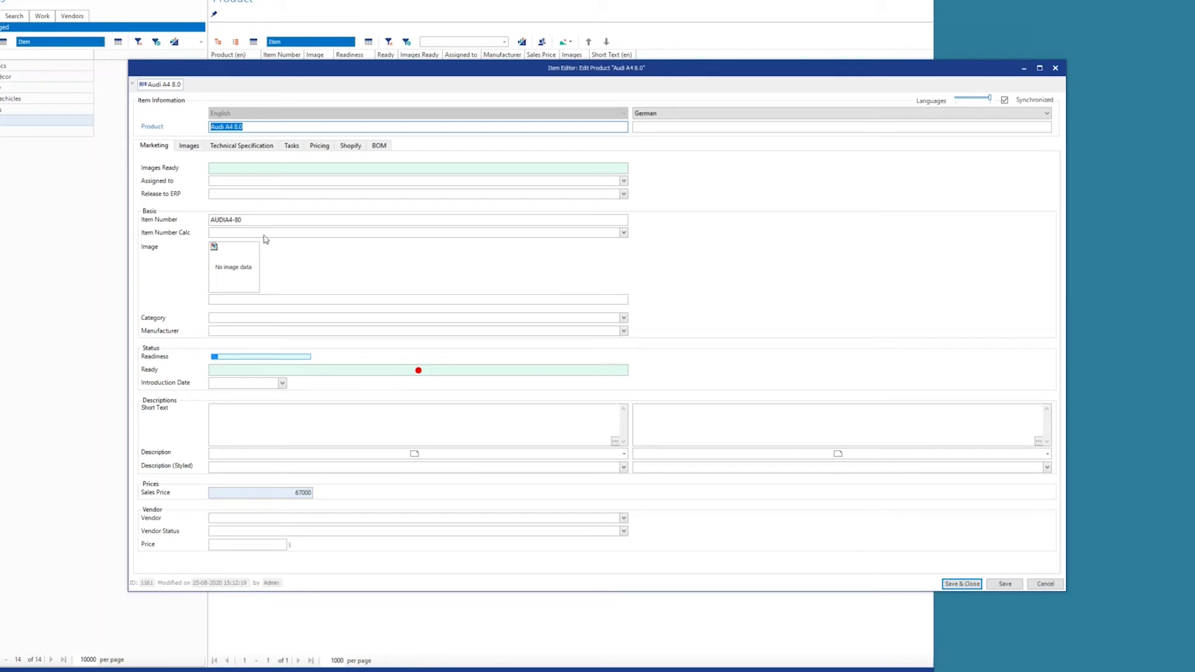
{"action": "left_click", "coordinate": [189, 147]}
{"action": "left_click", "coordinate": [228, 147]}
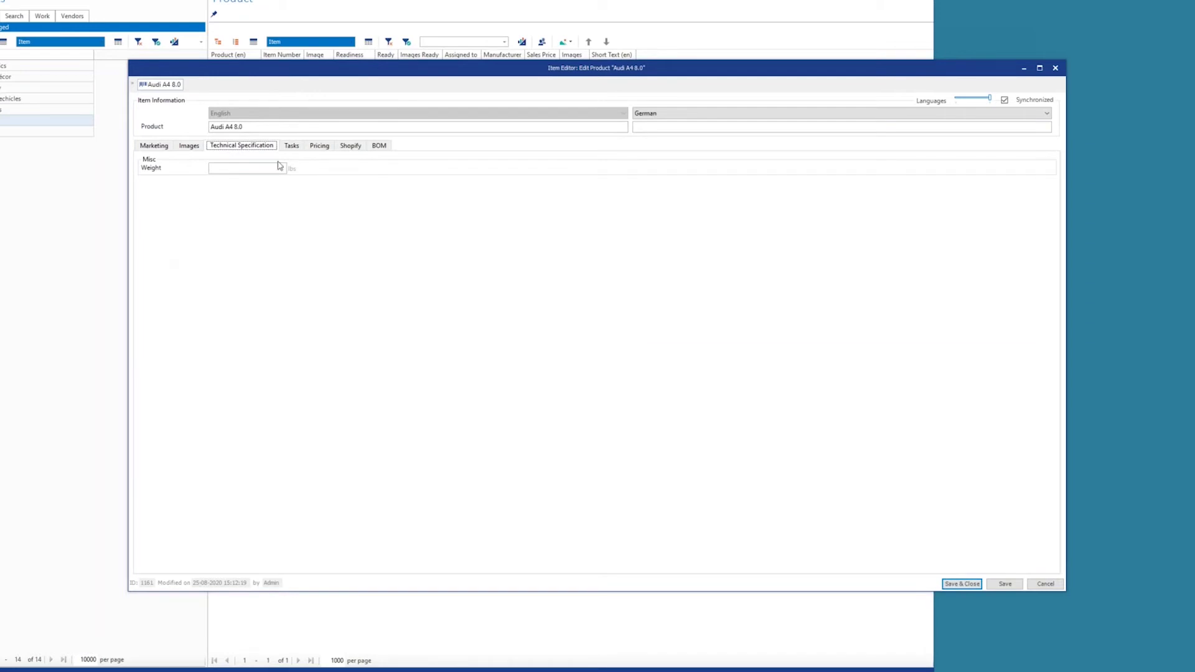
{"action": "left_click", "coordinate": [156, 147]}
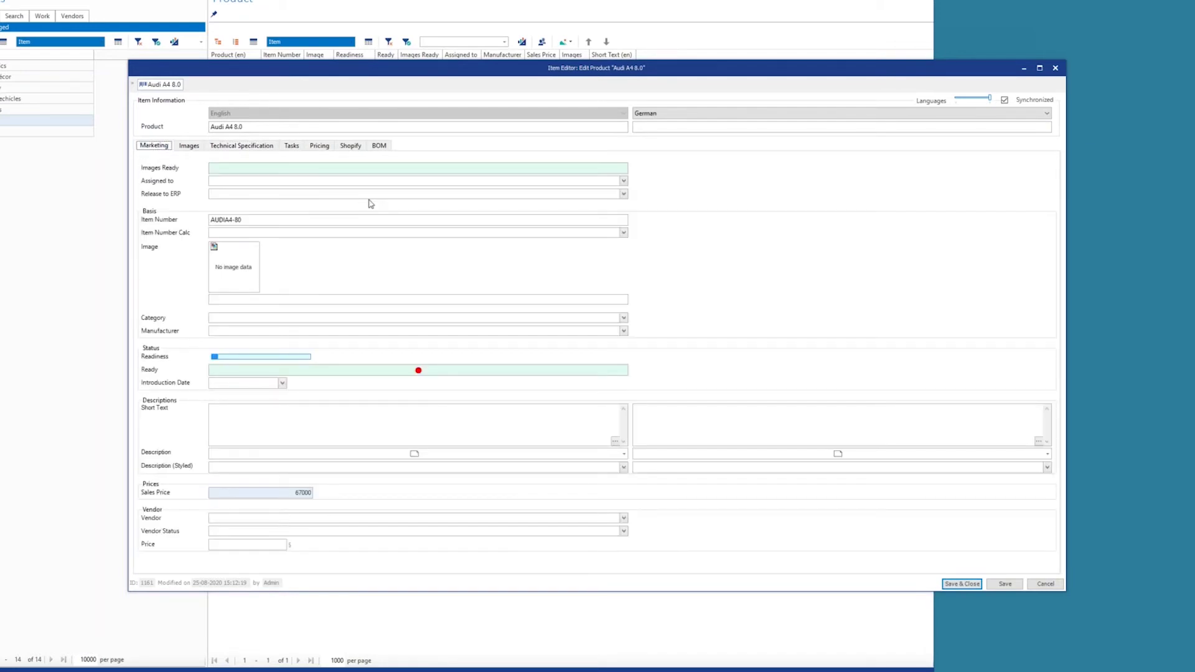
{"action": "key", "text": "Escape"}
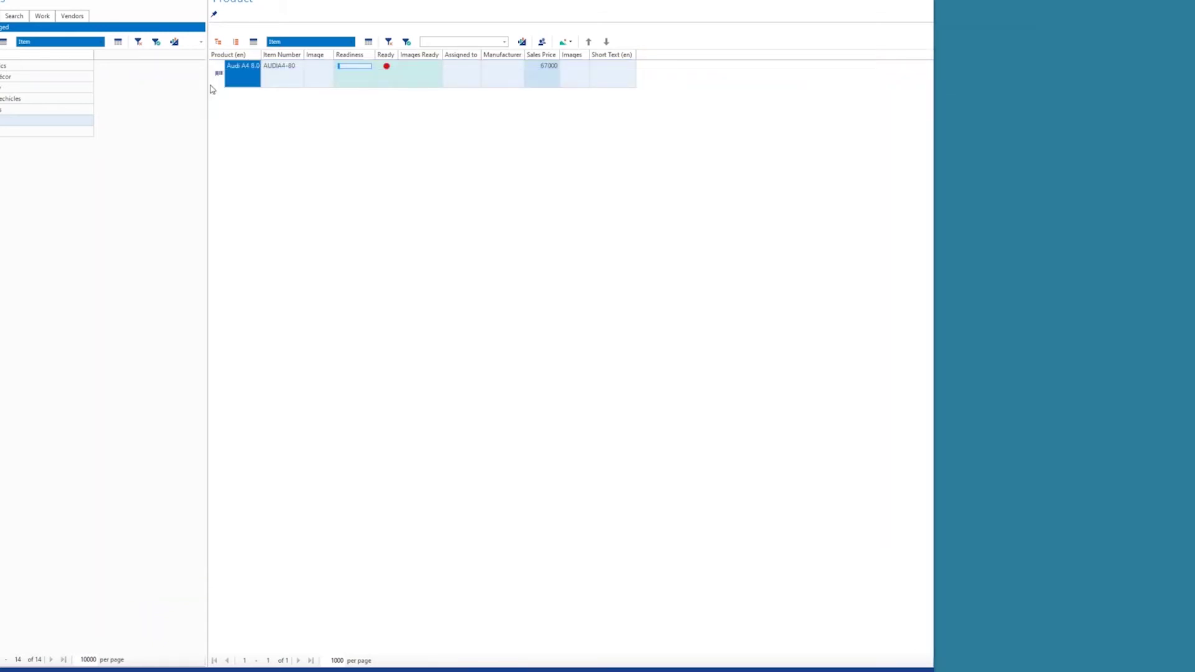
- File Audi A4 8.0 under the vehicles category and open its Technical Specification page
{"action": "left_click_drag", "start_coordinate": [219, 76], "coordinate": [31, 126]}
{"action": "left_click", "coordinate": [31, 120]}
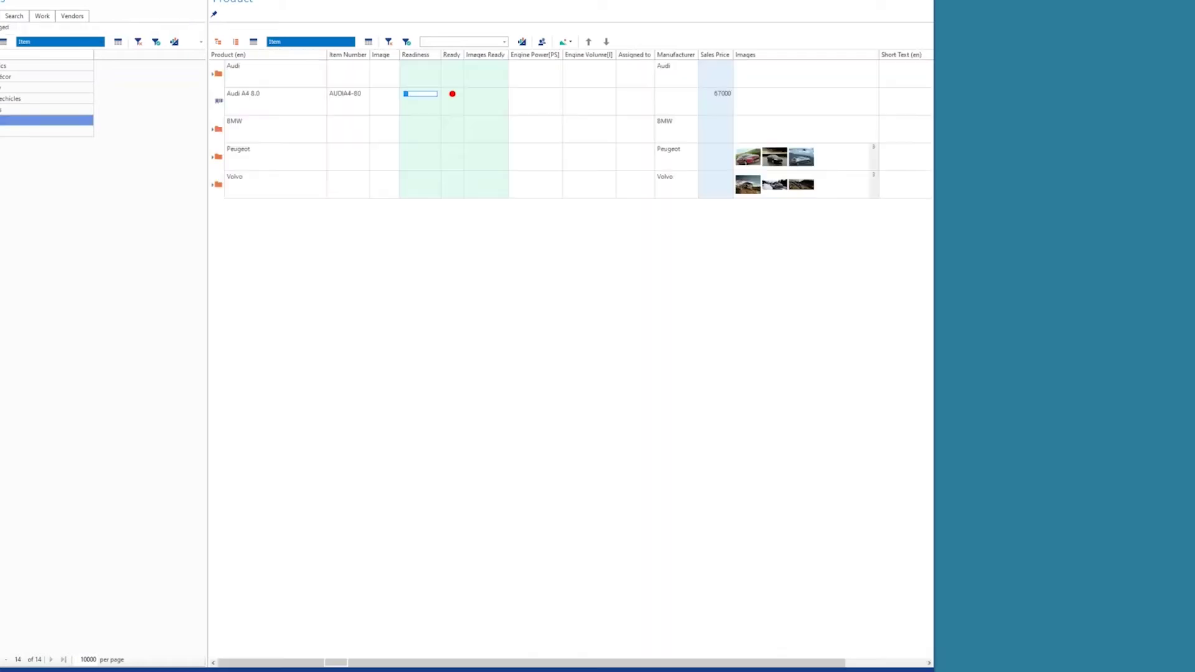
{"action": "left_click", "coordinate": [261, 111]}
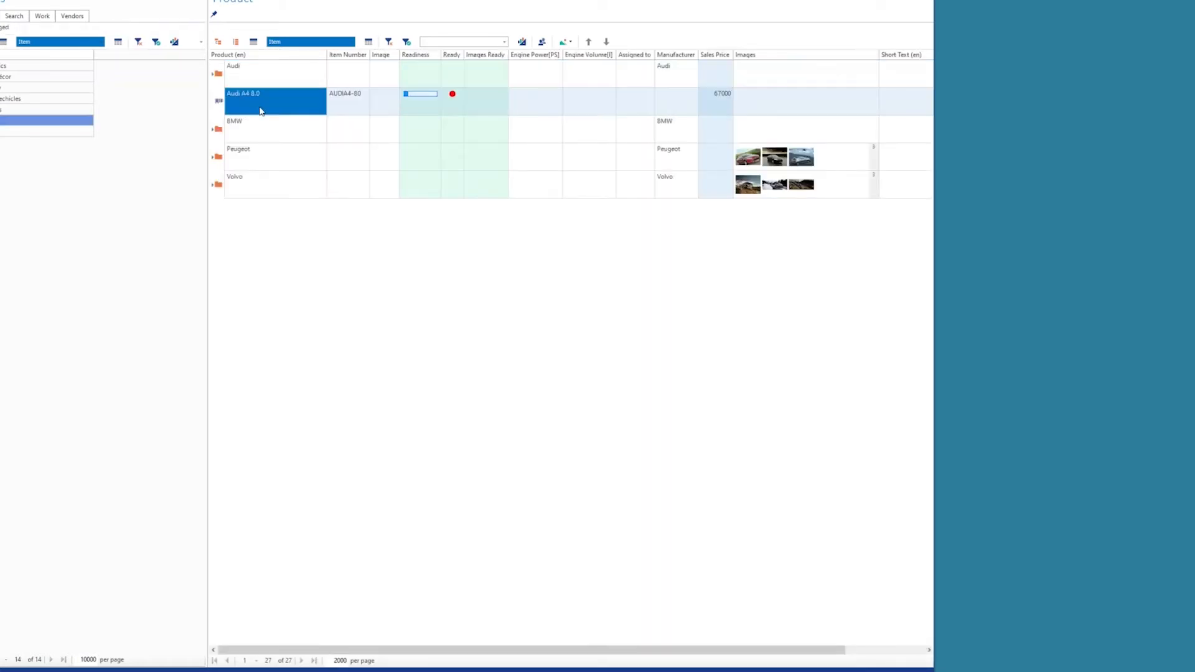
{"action": "double_click", "coordinate": [260, 111]}
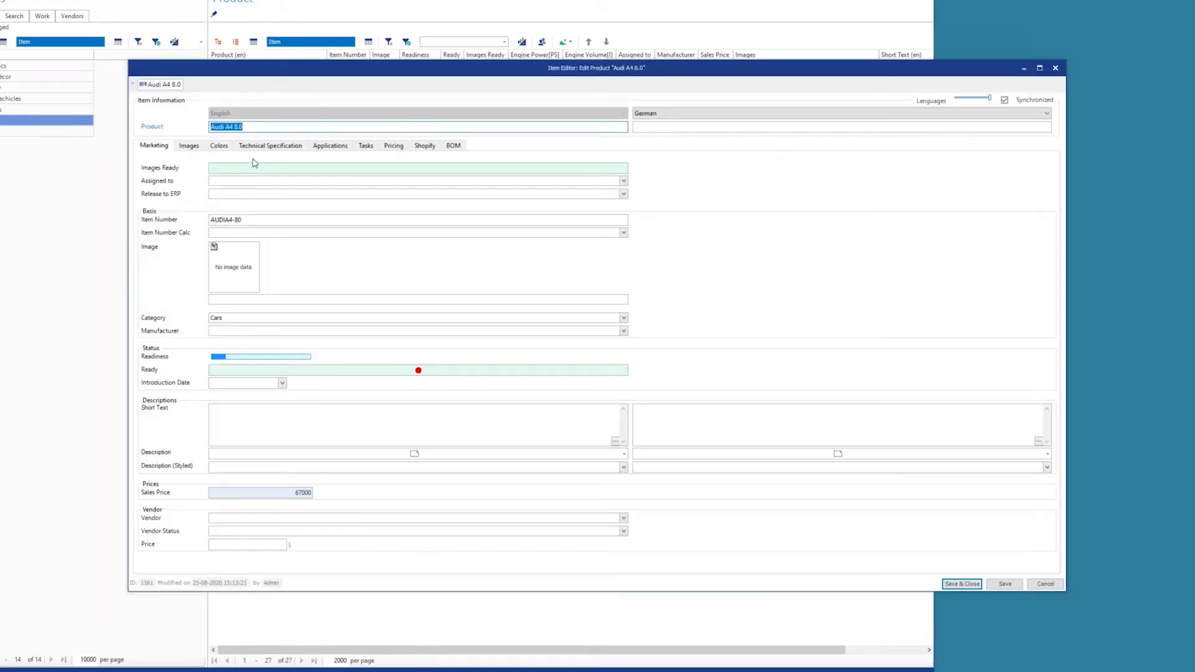
{"action": "left_click", "coordinate": [268, 147]}
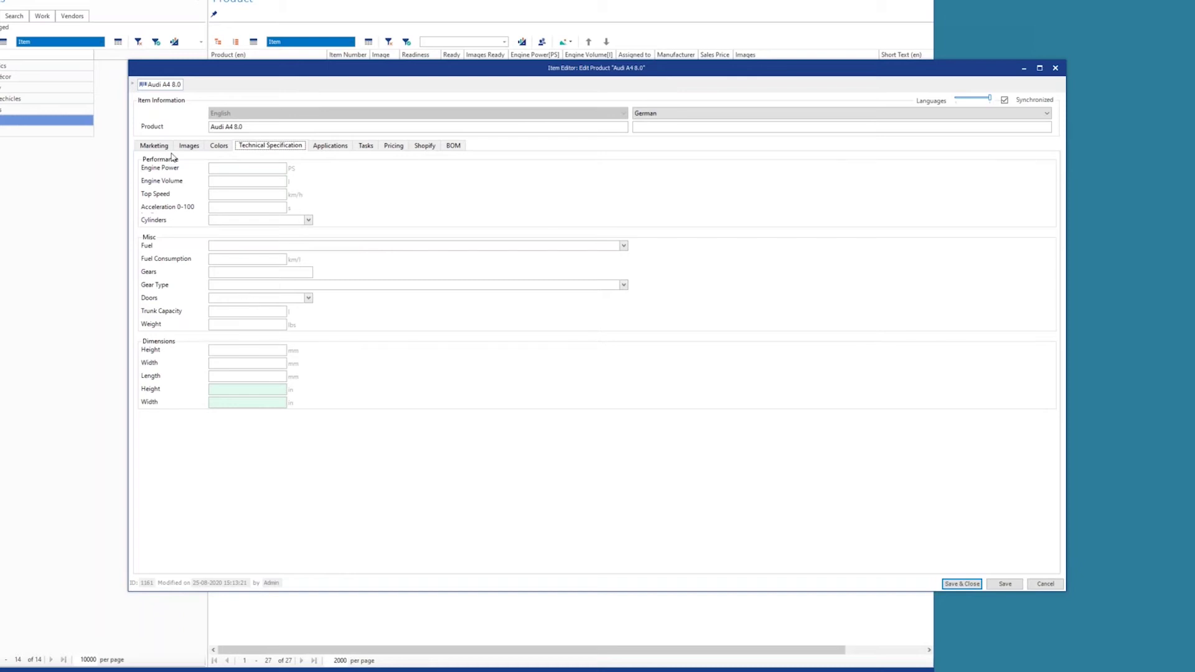
- Move Audi A4 8.0 into the expanded Audi > Audi A4 group and confirm
{"action": "key", "text": "Escape"}
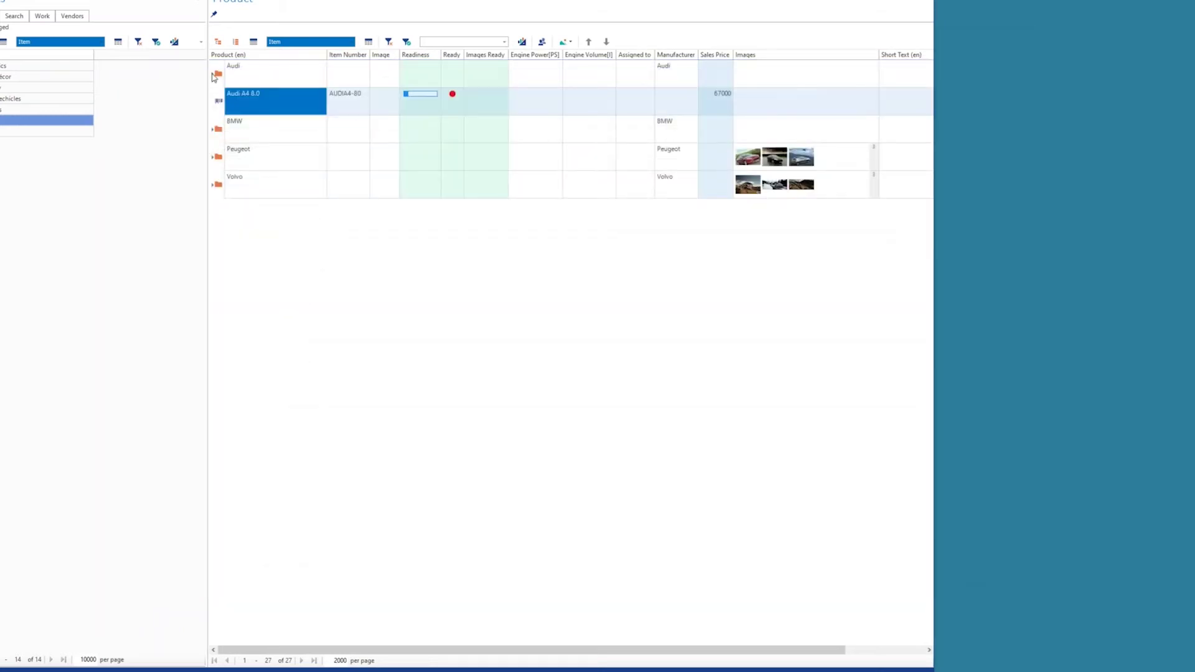
{"action": "left_click", "coordinate": [213, 74]}
{"action": "left_click", "coordinate": [219, 103]}
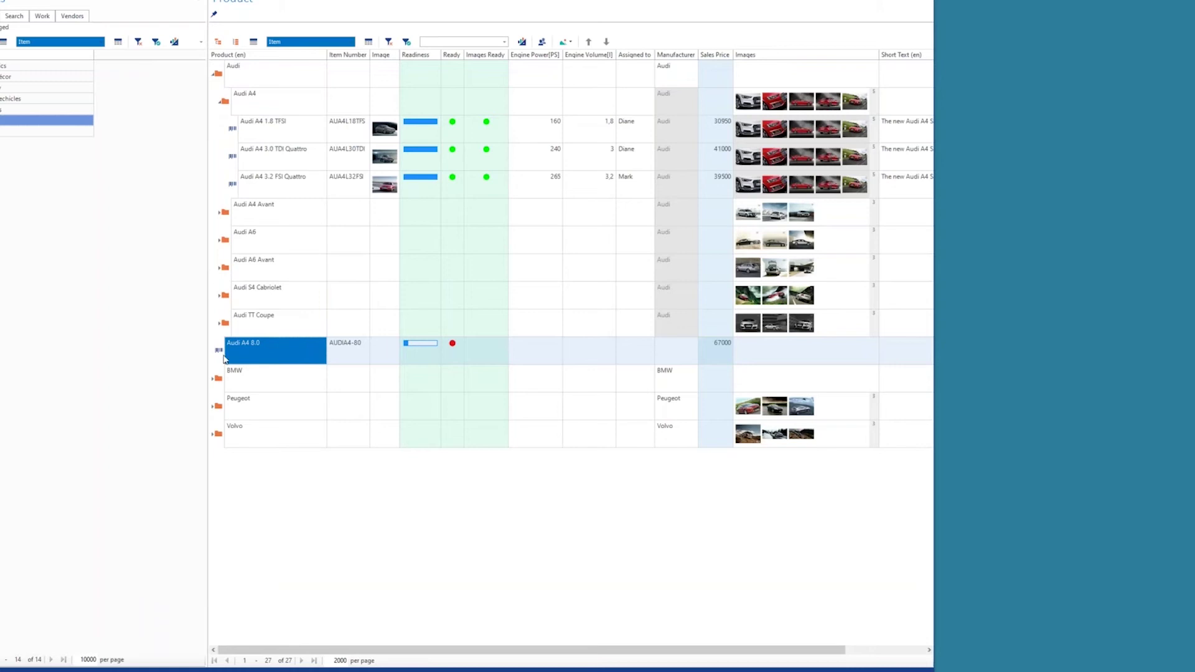
{"action": "left_click_drag", "start_coordinate": [271, 106], "coordinate": [271, 106]}
{"action": "key", "text": "Return"}
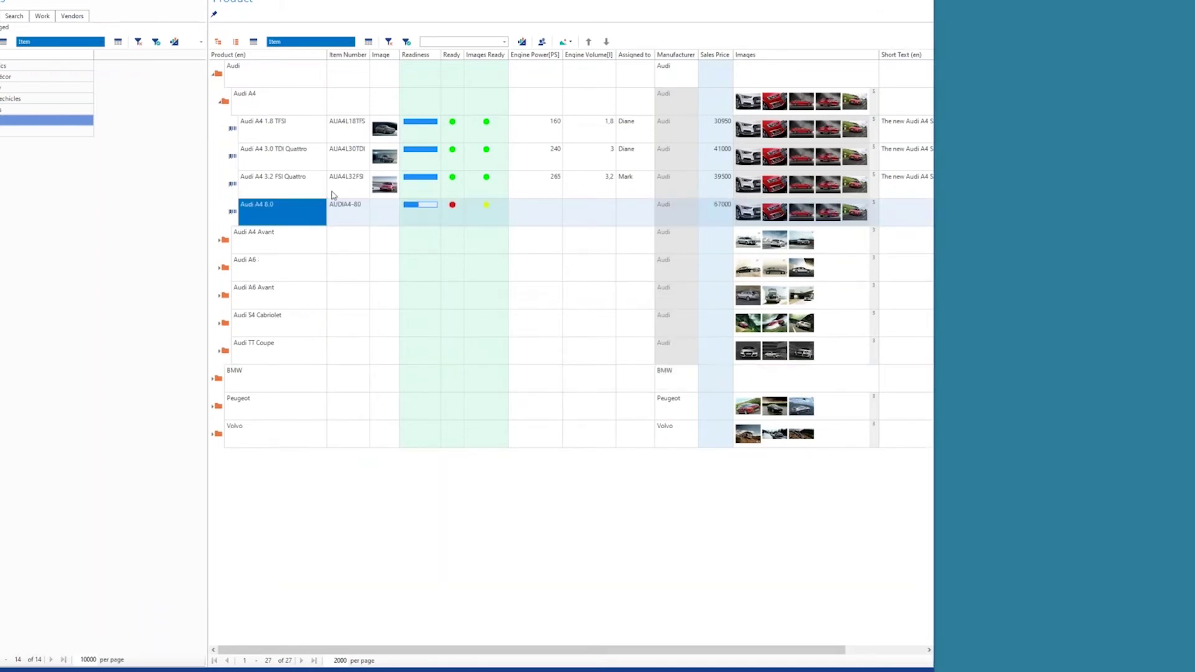
{"action": "left_click", "coordinate": [435, 219]}
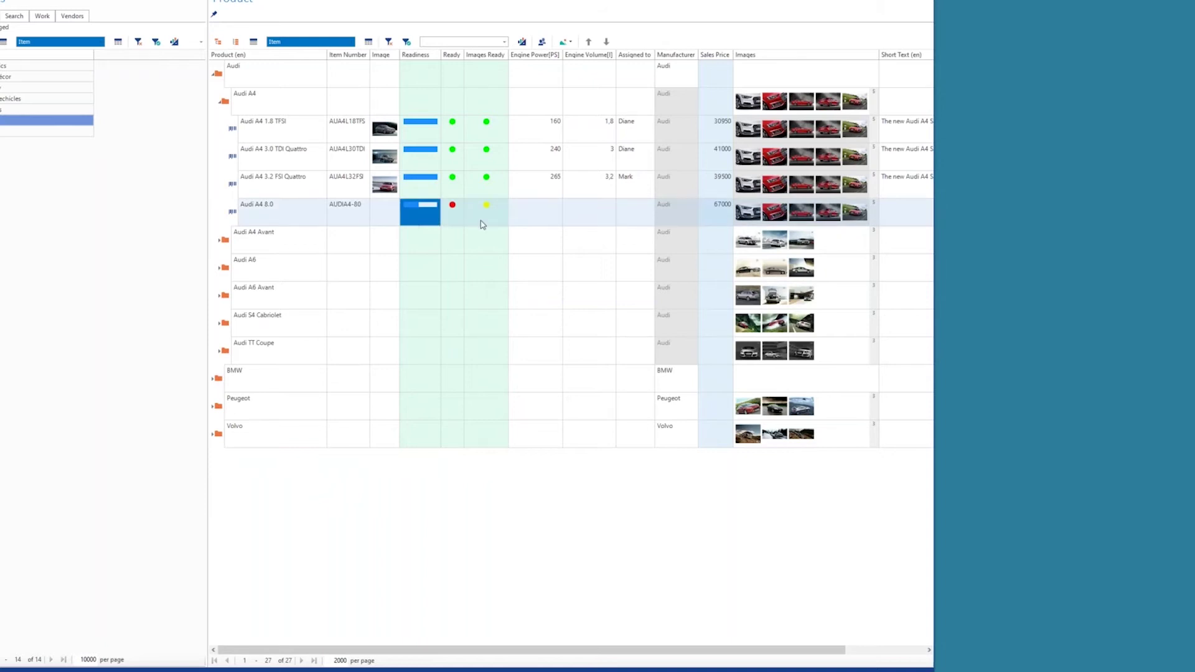
{"action": "left_click", "coordinate": [287, 213]}
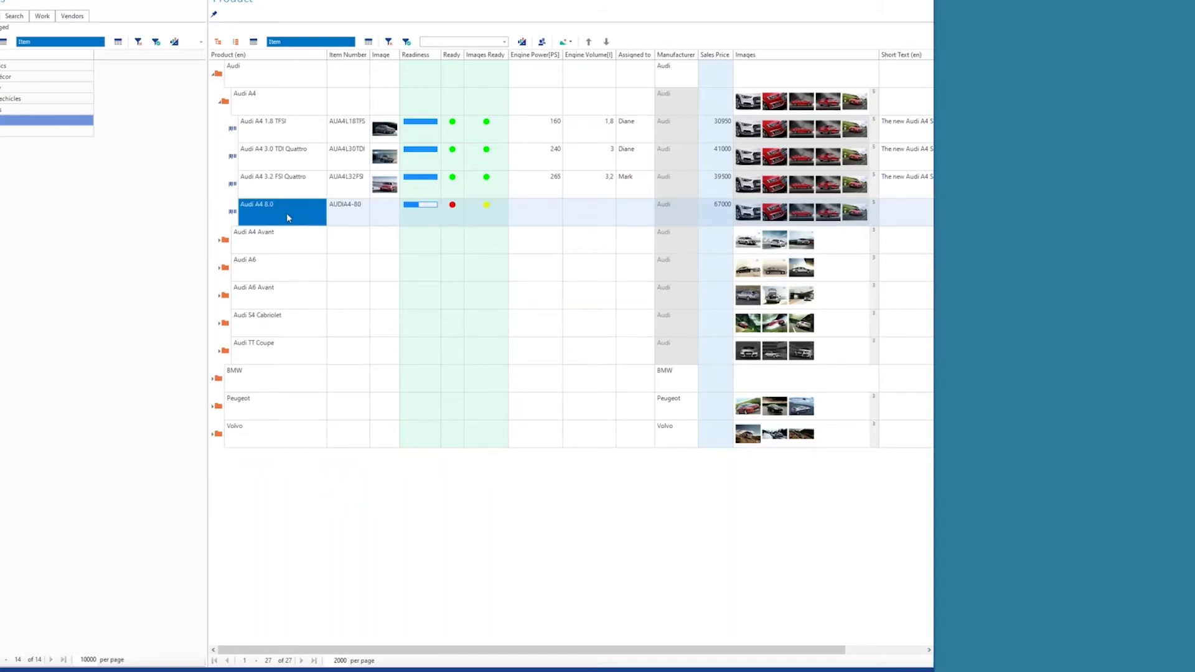
- Open Audi A4 8.0's technical specification and enter engine power 350, volume 4,2, top speed 250
{"action": "double_click", "coordinate": [286, 213]}
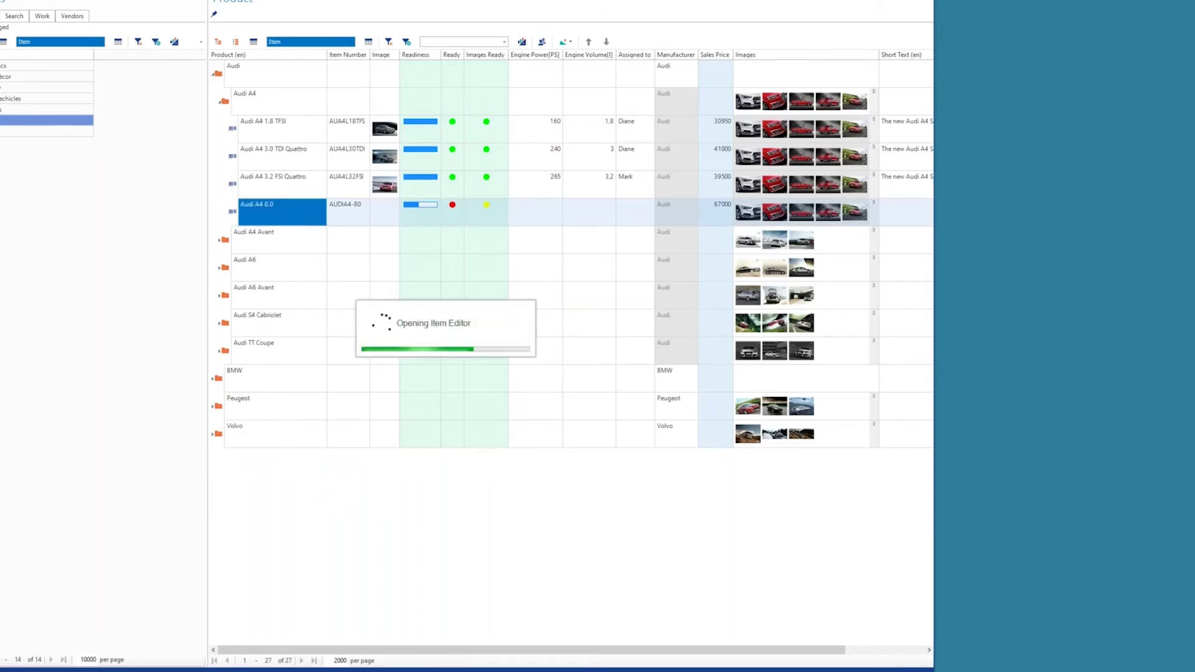
{"action": "left_click", "coordinate": [189, 145]}
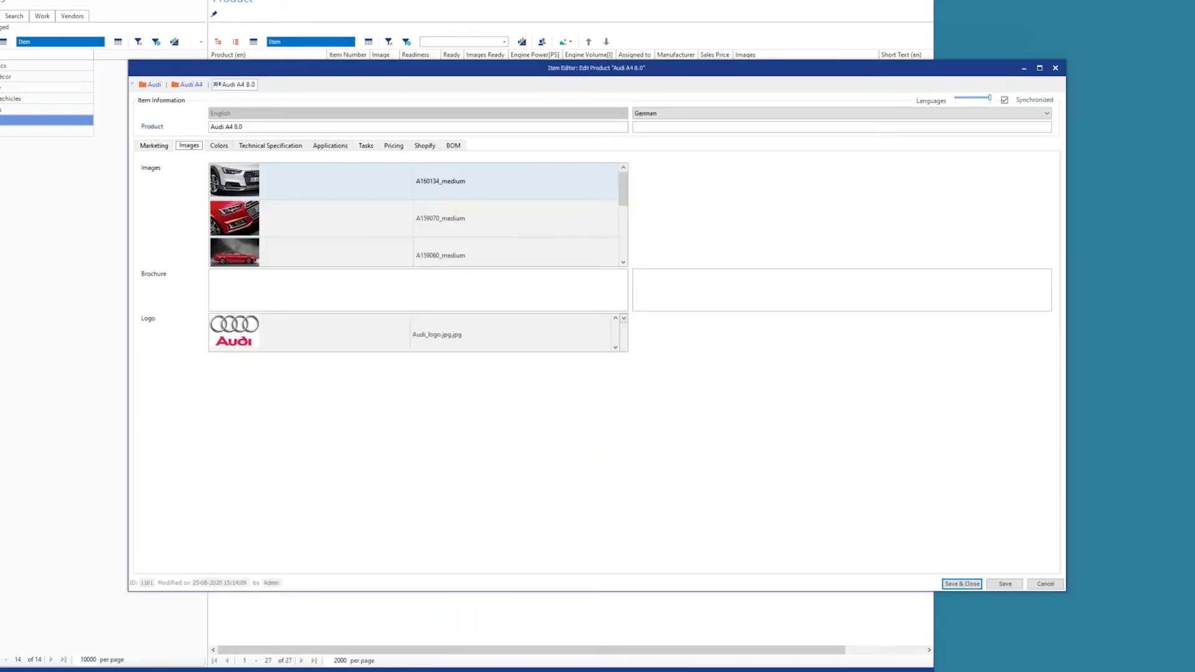
{"action": "left_click", "coordinate": [220, 147]}
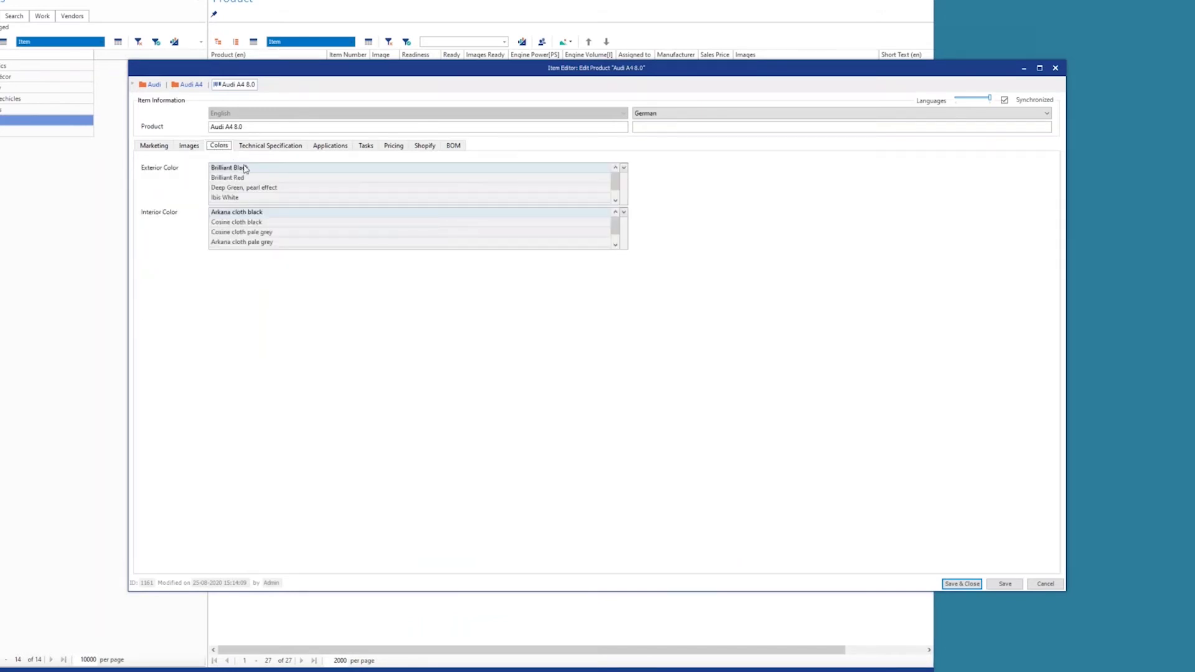
{"action": "left_click", "coordinate": [270, 147]}
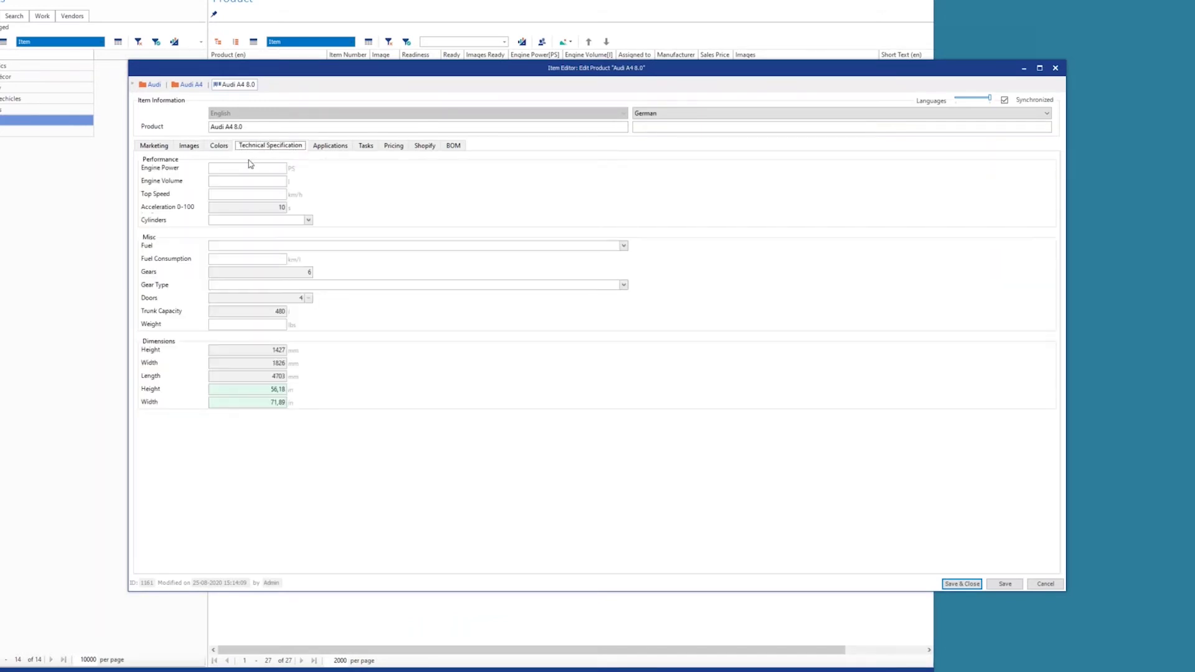
{"action": "left_click", "coordinate": [278, 168]}
{"action": "type", "text": "350"}
{"action": "key", "text": "Tab"}
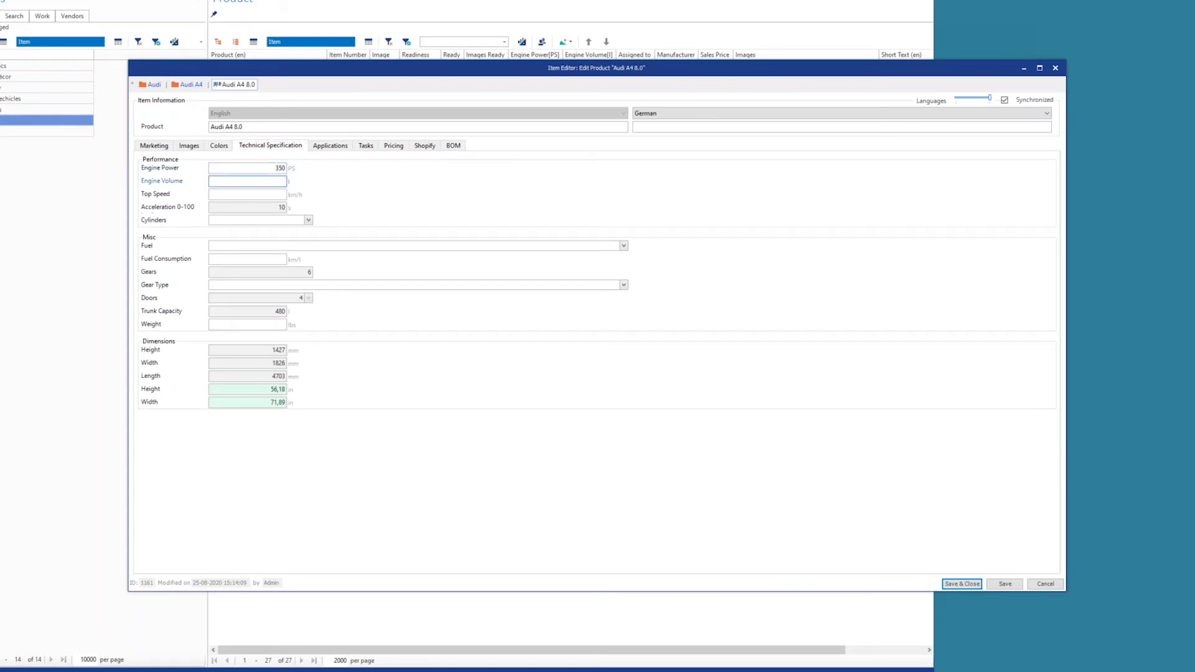
{"action": "type", "text": "4,2"}
{"action": "key", "text": "Tab"}
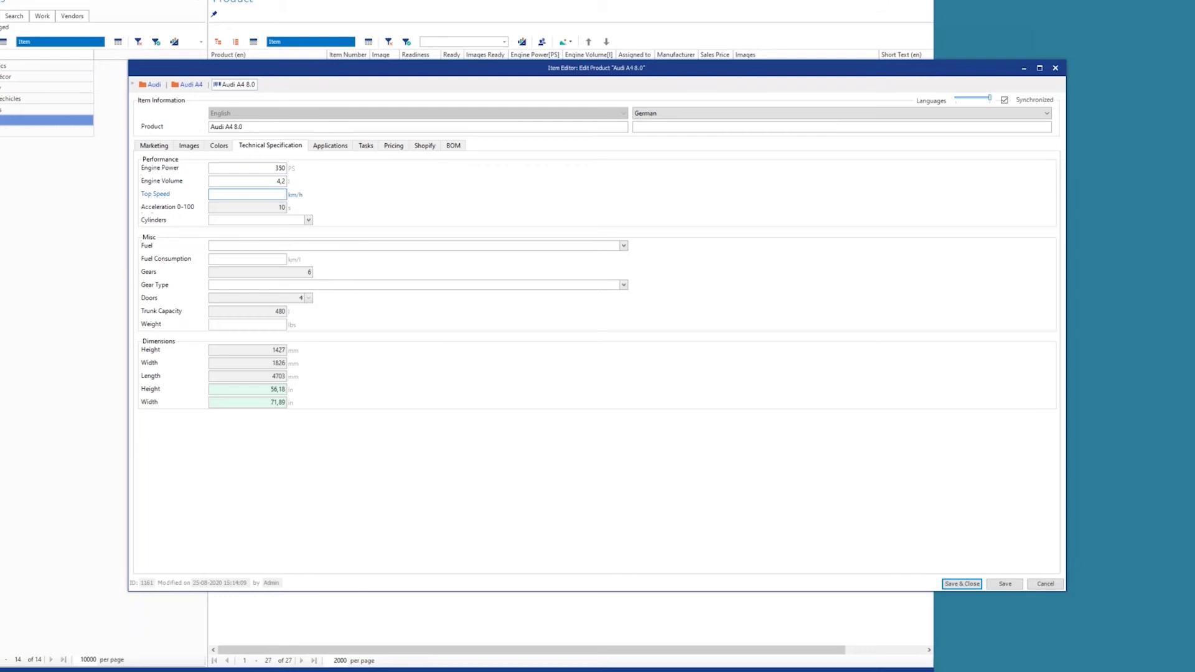
{"action": "type", "text": "250"}
{"action": "key", "text": "Tab"}
- Set cylinders to 8 and fuel to Petrol
{"action": "key", "text": "alt+Down"}
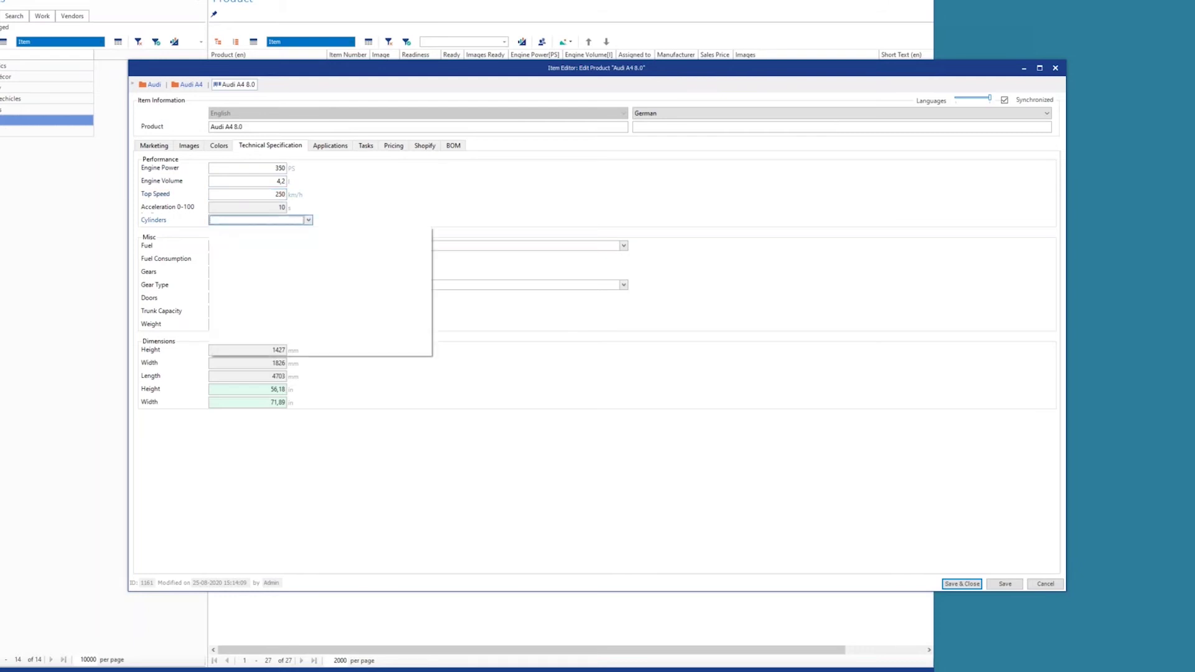
{"action": "key", "text": "Down"}
{"action": "key", "text": "Down"}
{"action": "key", "text": "Down"}
{"action": "key", "text": "Down"}
{"action": "key", "text": "Return"}
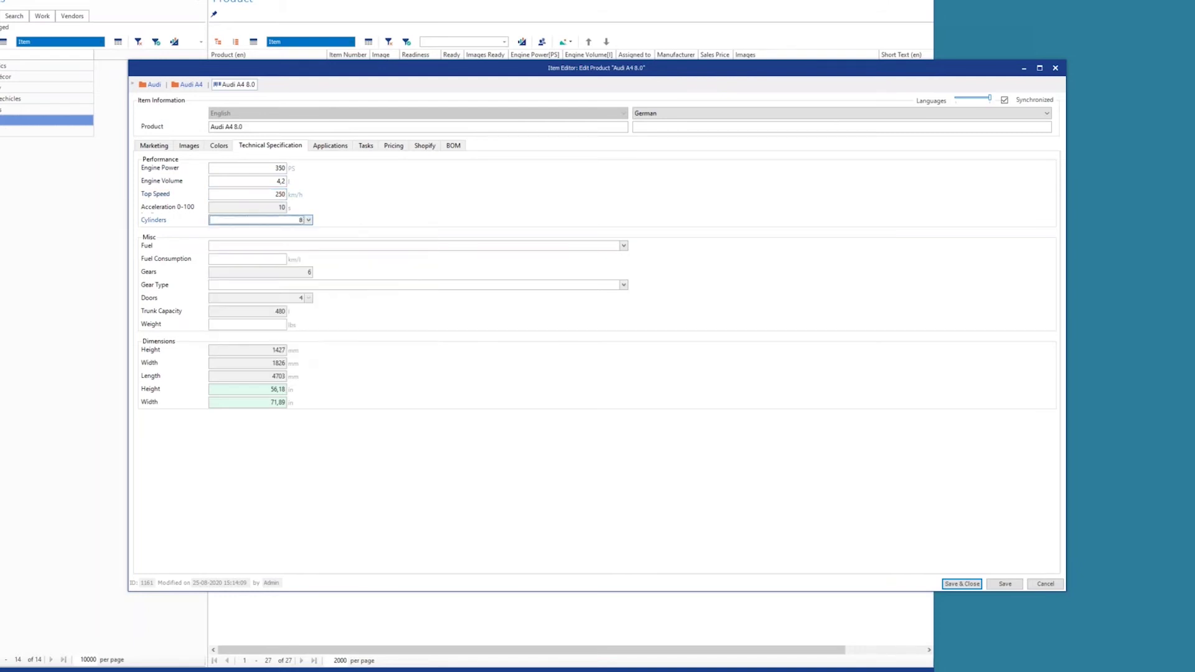
{"action": "key", "text": "Tab"}
{"action": "key", "text": "alt+Down"}
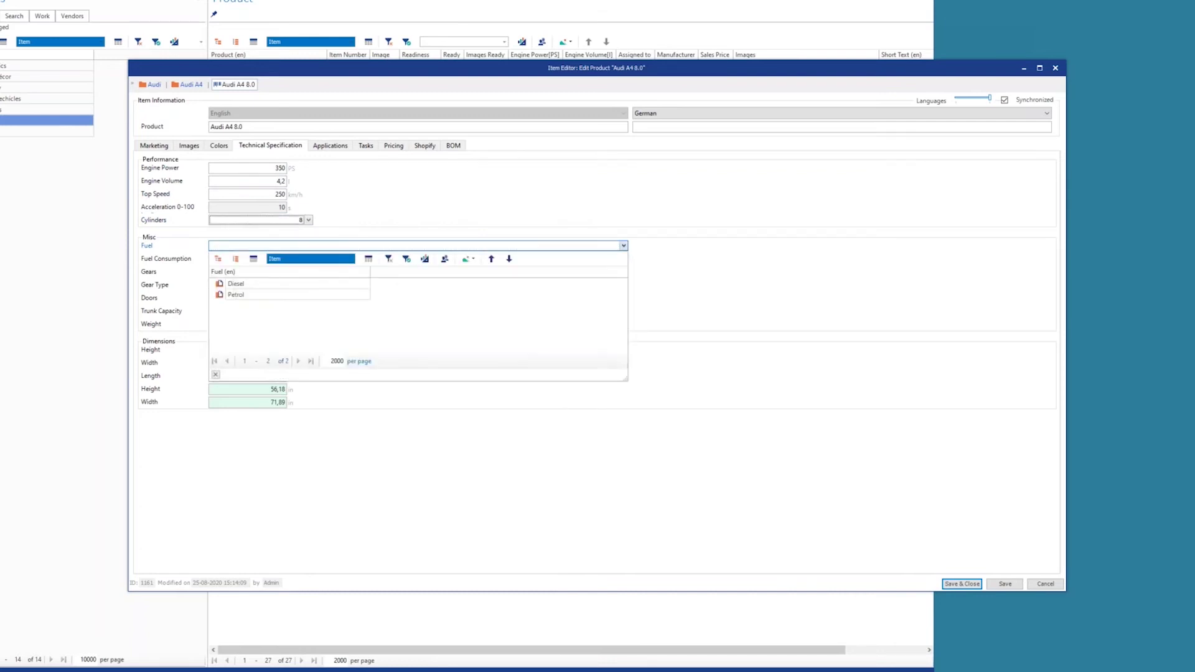
{"action": "key", "text": "Down"}
{"action": "key", "text": "Down"}
{"action": "key", "text": "Return"}
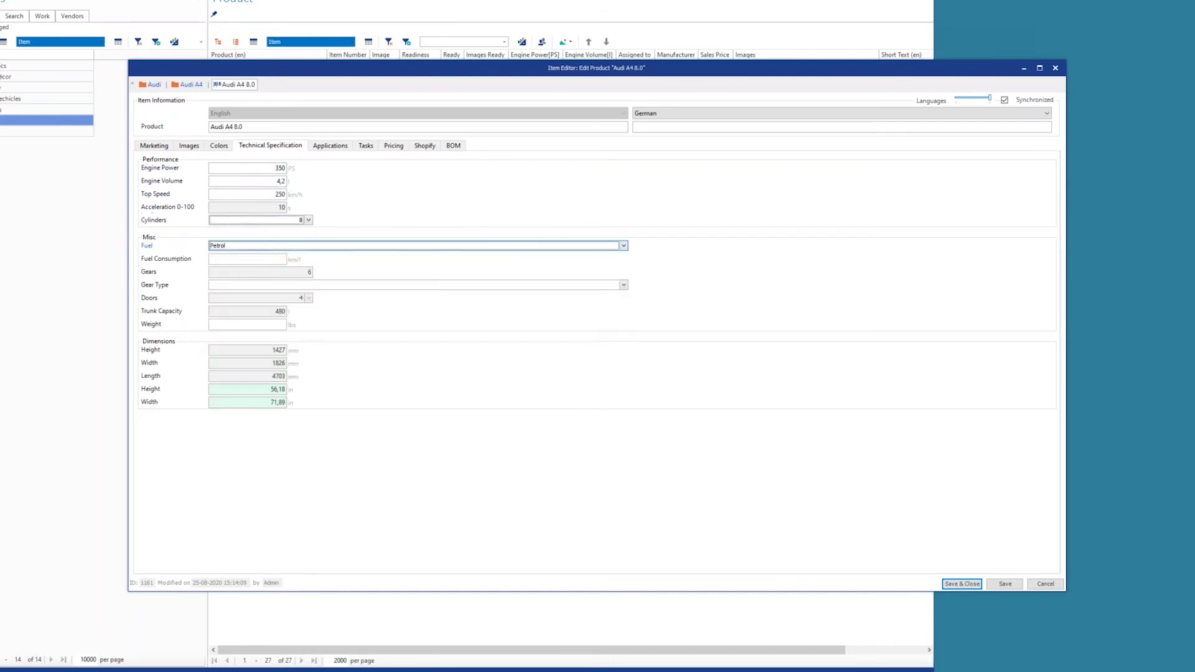
{"action": "key", "text": "Tab"}
- Enter consumption 4,5, gear type Automatic and weight 2200
{"action": "key", "text": "Tab"}
{"action": "left_click", "coordinate": [247, 259]}
{"action": "type", "text": "4,5"}
{"action": "key", "text": "Tab"}
{"action": "key", "text": "alt+Down"}
{"action": "key", "text": "Return"}
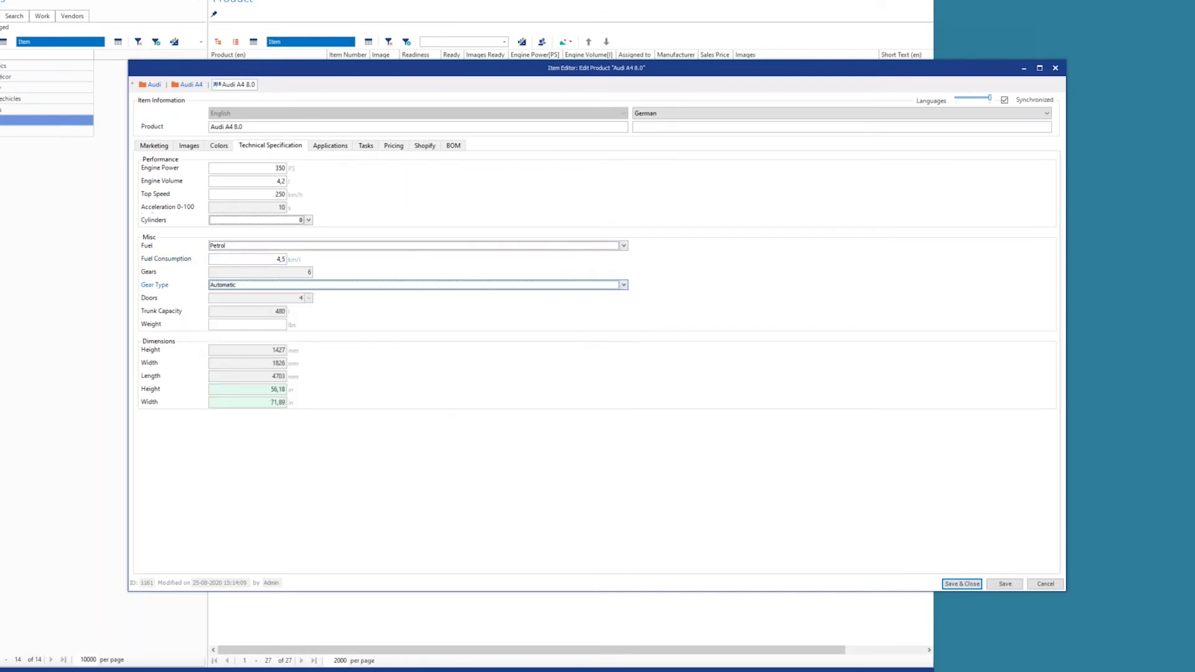
{"action": "key", "text": "Tab"}
{"action": "type", "text": "2200"}
{"action": "key", "text": "Tab"}
{"action": "key", "text": "Left"}
{"action": "key", "text": "Left"}
{"action": "key", "text": "Left"}
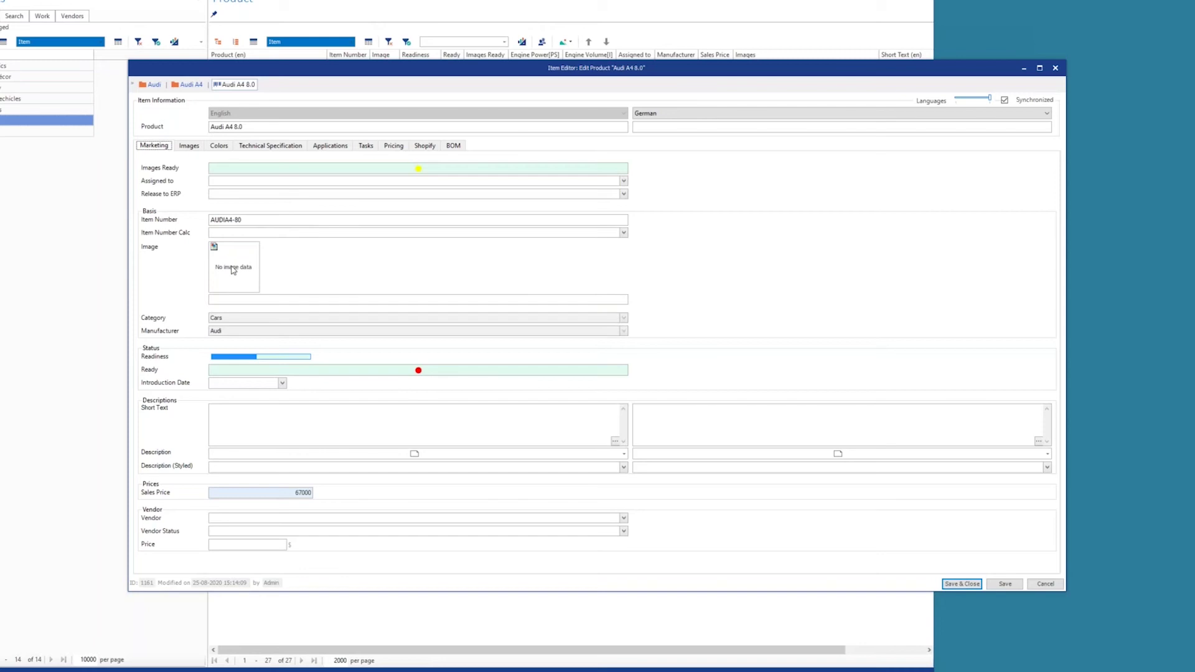
- Load A160134_medium.jpg from file as the product image
{"action": "right_click", "coordinate": [230, 264]}
{"action": "left_click", "coordinate": [292, 301]}
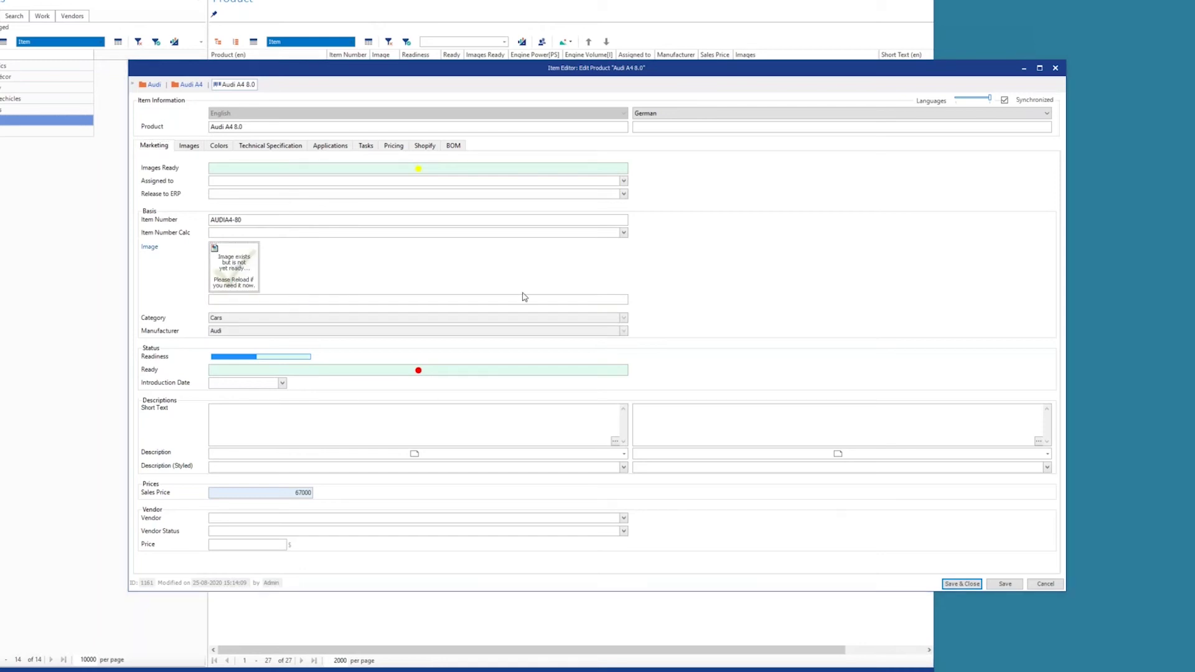
{"action": "left_click", "coordinate": [310, 169]}
{"action": "double_click", "coordinate": [310, 170]}
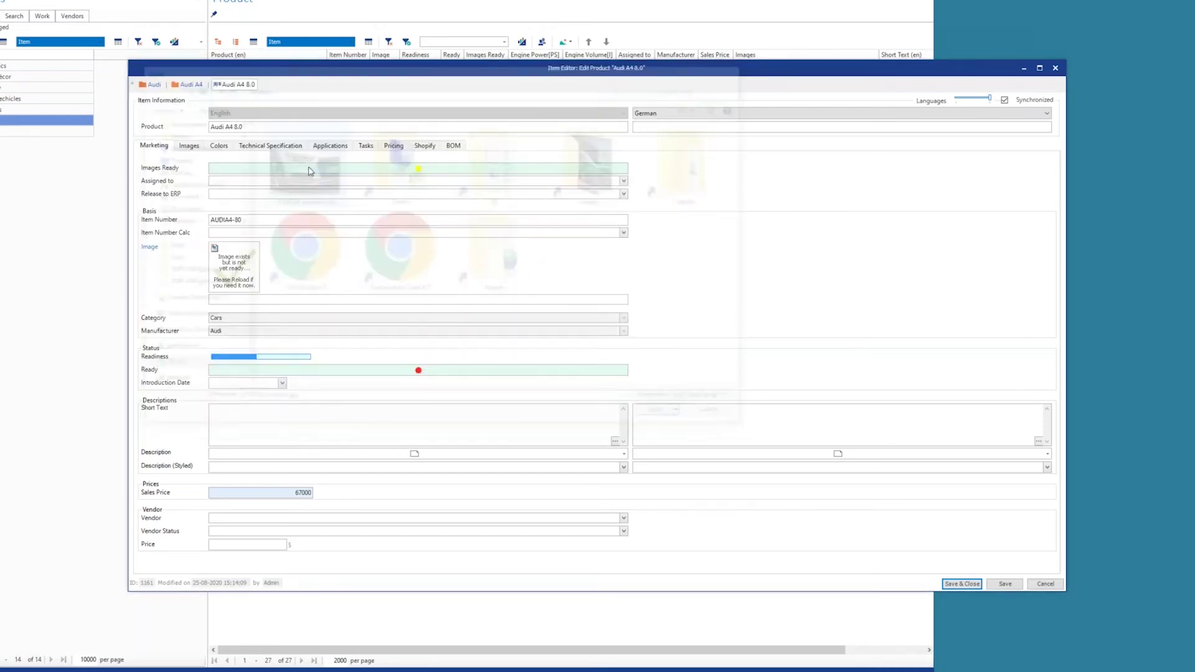
- Enter short texts 'Great car' in English and 'Super Auto' in German
{"action": "left_click", "coordinate": [253, 422]}
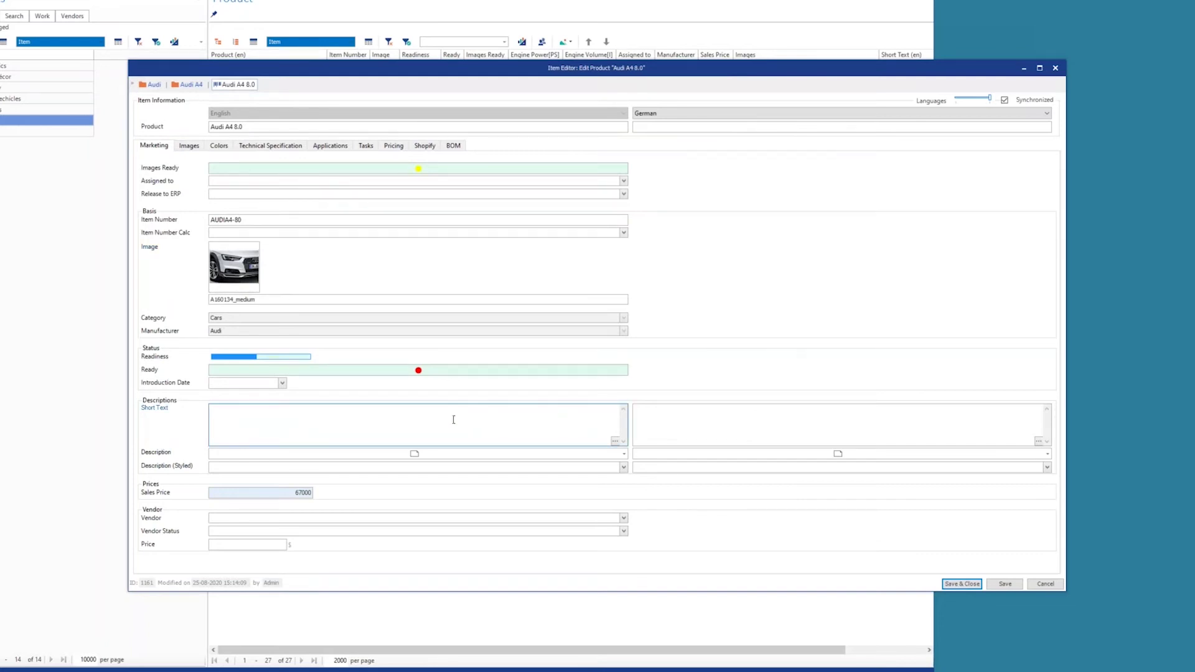
{"action": "left_click", "coordinate": [676, 411]}
{"action": "left_click", "coordinate": [562, 413]}
{"action": "type", "text": "Great car"}
{"action": "key", "text": "Tab"}
{"action": "type", "text": "Super Auto"}
{"action": "key", "text": "Tab"}
- Write styled description 'Great car header very super', with 'super' bold and first line Heading 2
{"action": "left_click", "coordinate": [267, 467]}
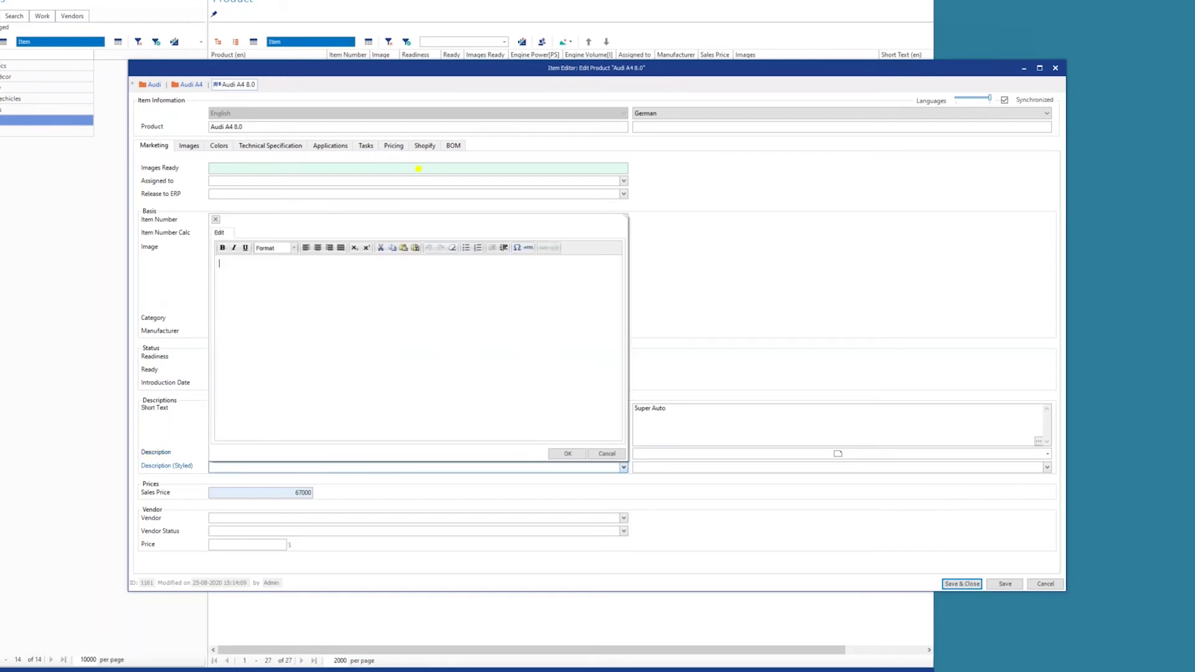
{"action": "type", "text": "Great car"}
{"action": "type", "text": " header "}
{"action": "type", "text": "very sup"}
{"action": "key", "text": "shift+Left"}
{"action": "key", "text": "shift+Left"}
{"action": "key", "text": "shift+Left"}
{"action": "key", "text": "ctrl+b"}
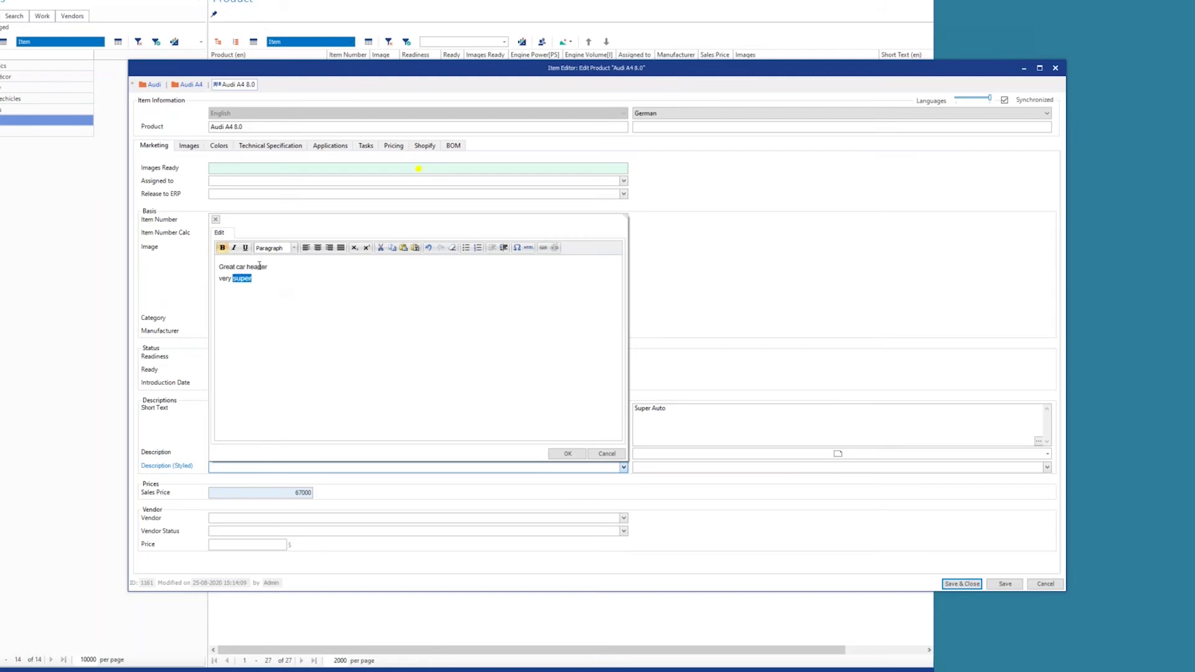
{"action": "left_click", "coordinate": [259, 266]}
{"action": "left_click", "coordinate": [294, 248]}
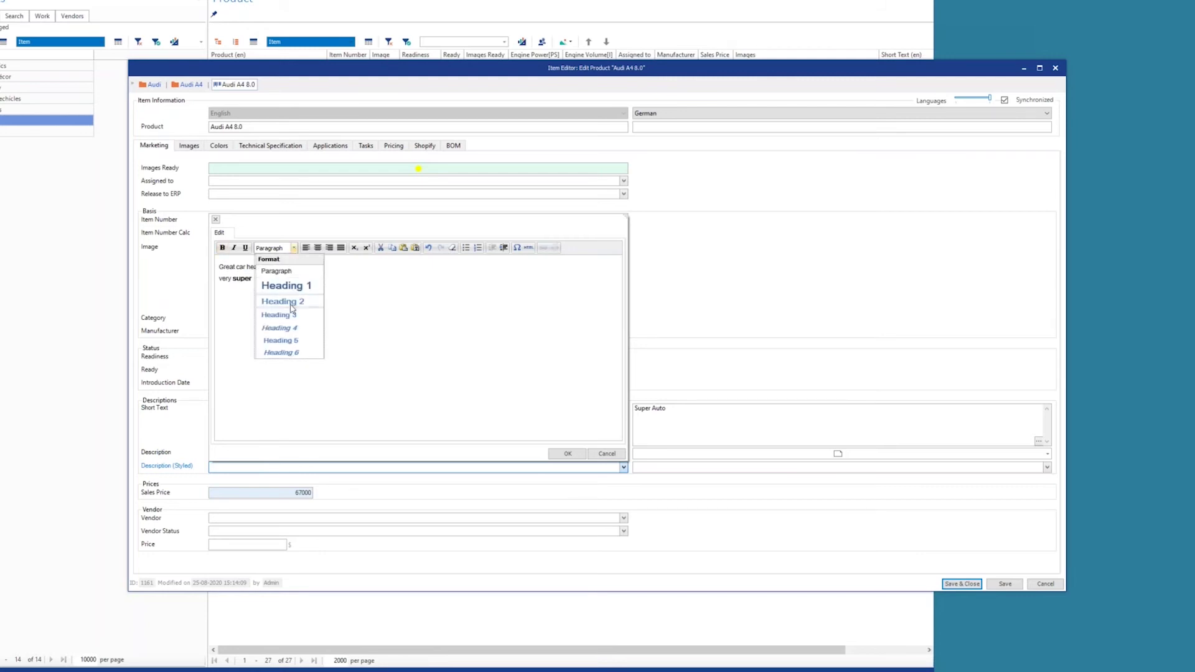
{"action": "left_click", "coordinate": [286, 302]}
{"action": "left_click", "coordinate": [575, 455]}
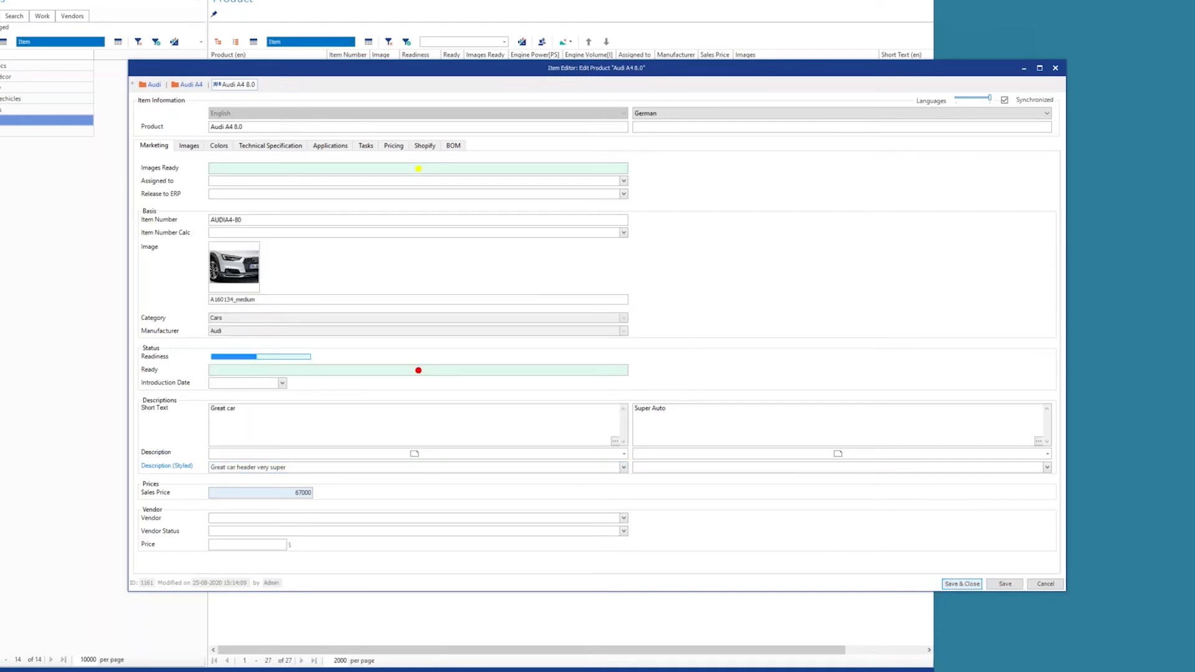
- Save Audi A4 8.0 and inspect its yellow Ready status and readiness value in the grid
{"action": "left_click", "coordinate": [960, 585]}
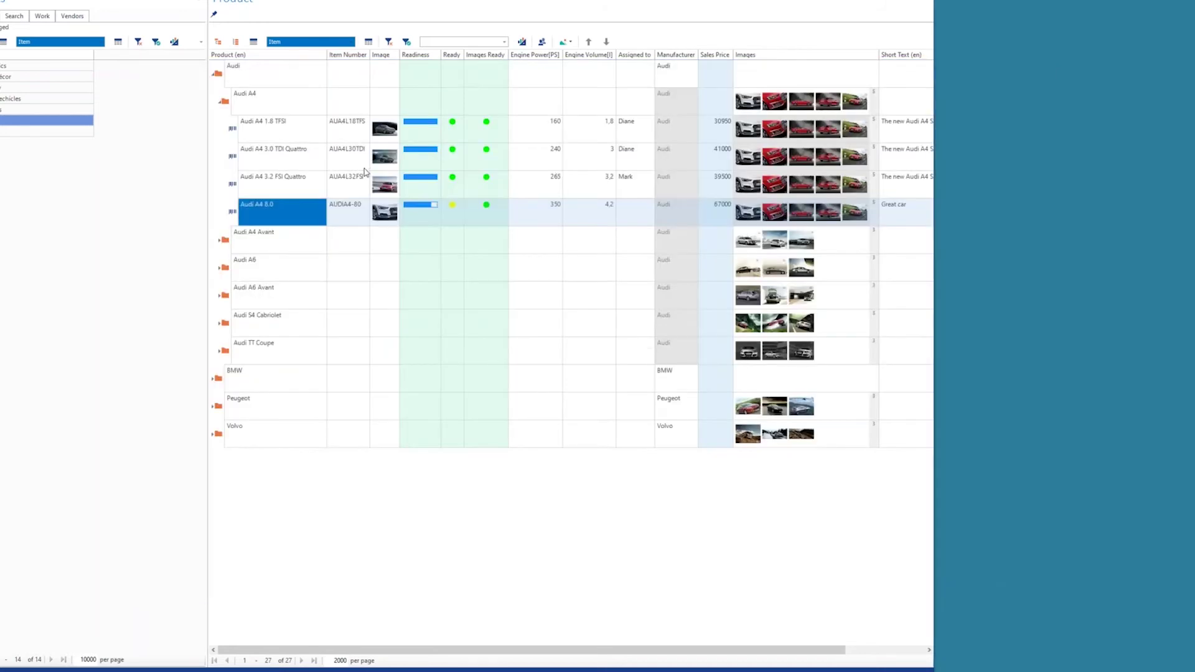
{"action": "left_click", "coordinate": [430, 214]}
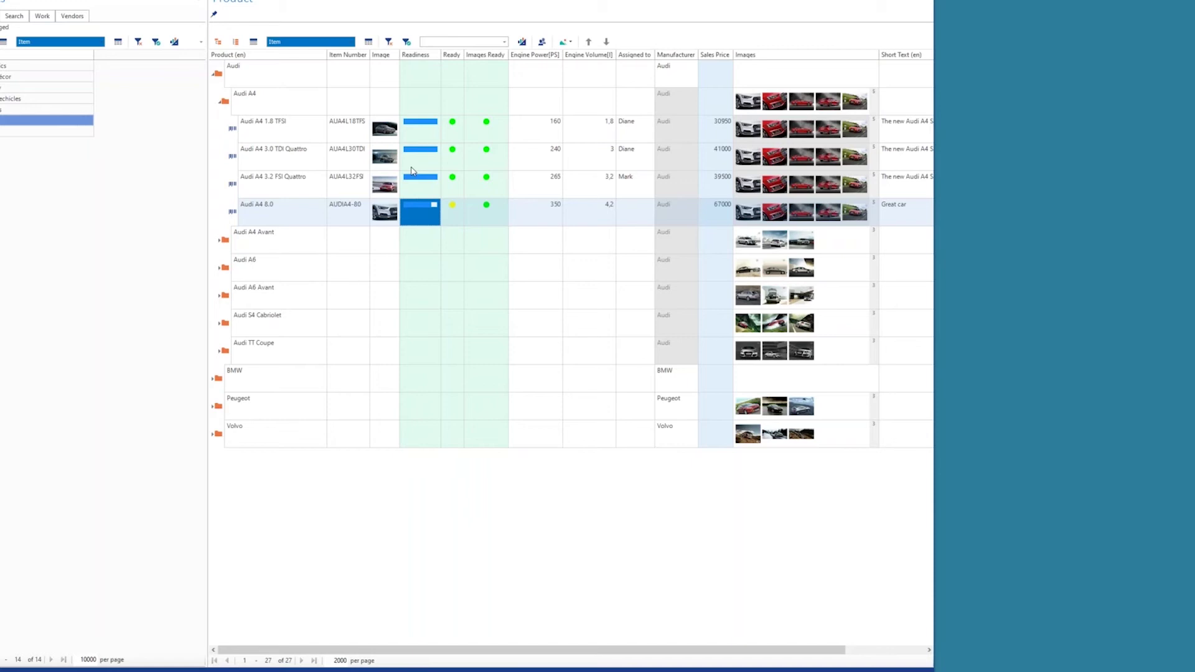
{"action": "left_click", "coordinate": [351, 217]}
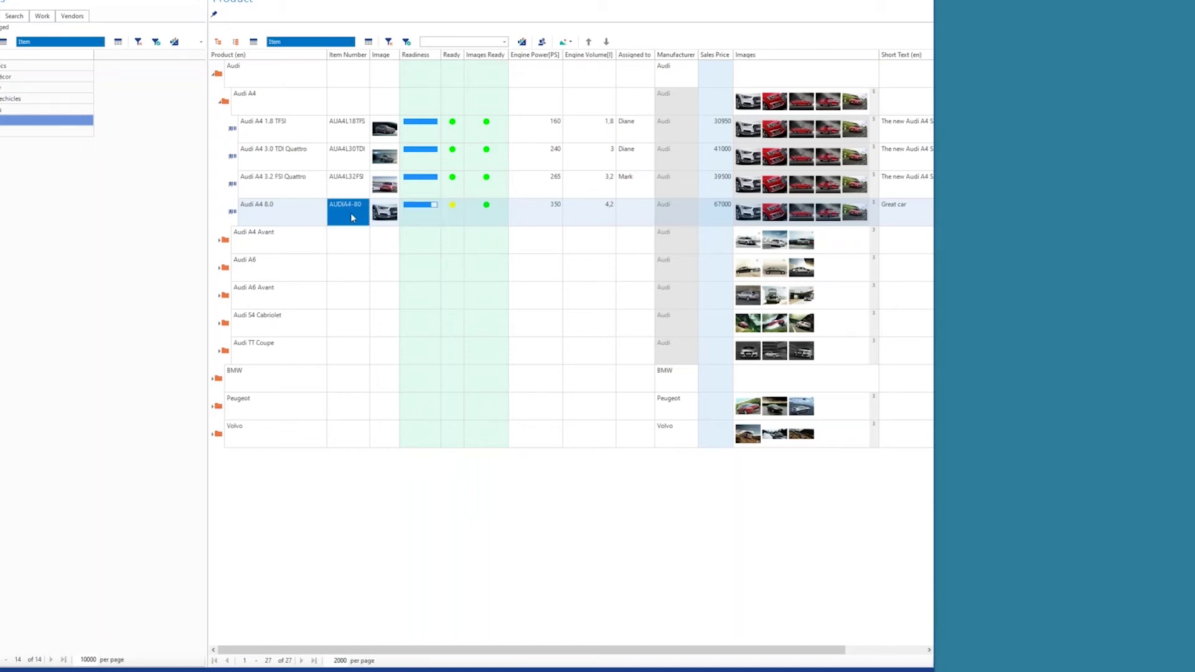
{"action": "left_click", "coordinate": [493, 222]}
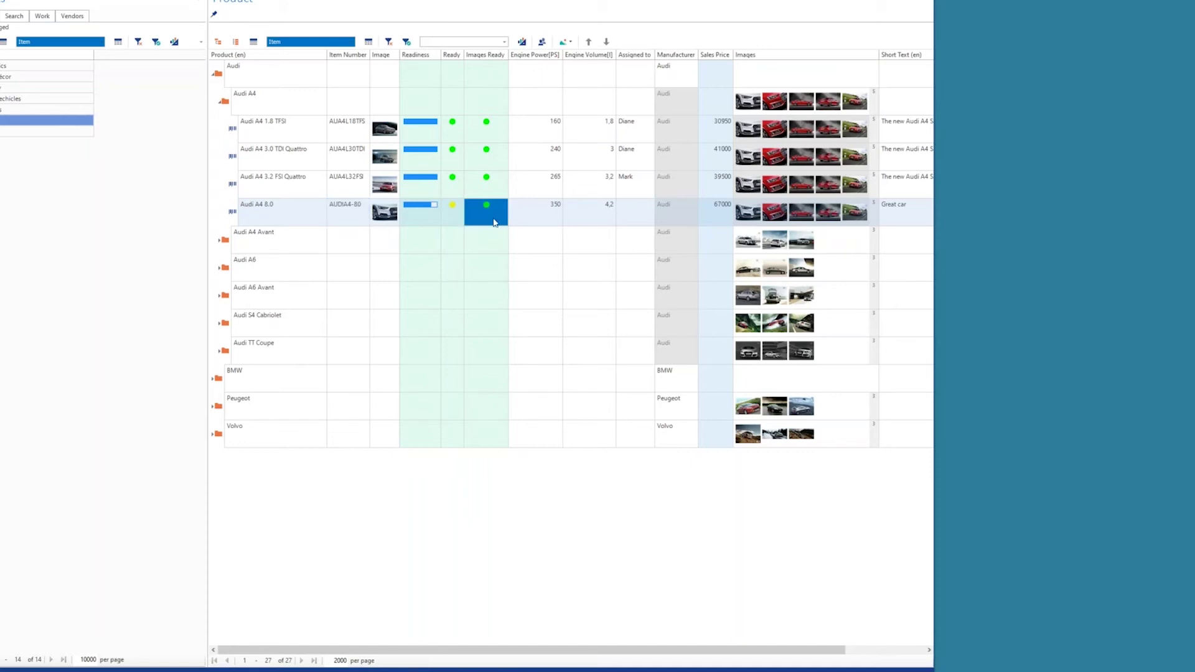
{"action": "left_click", "coordinate": [453, 222]}
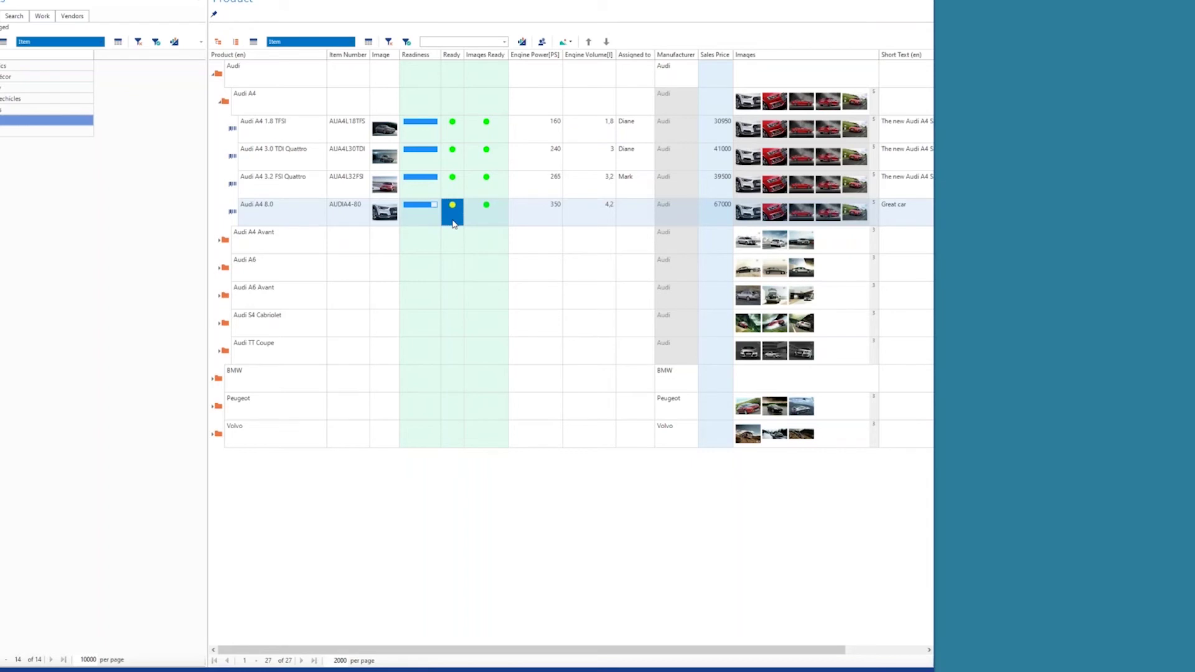
{"action": "left_click", "coordinate": [421, 223]}
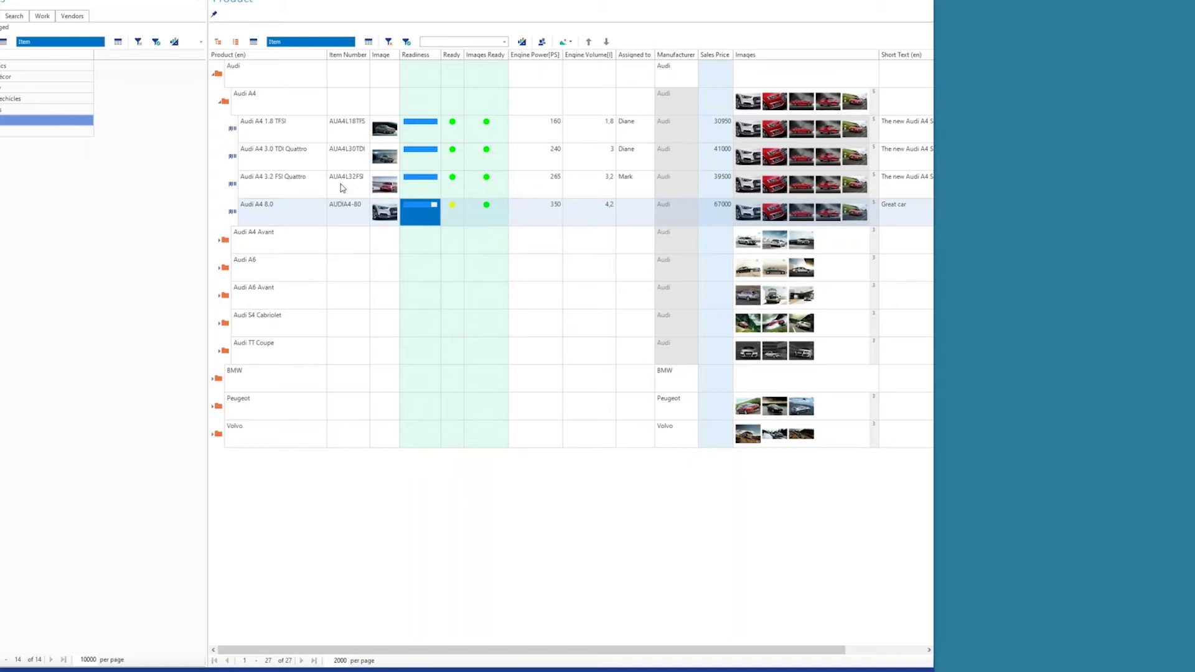
{"action": "left_click", "coordinate": [303, 181]}
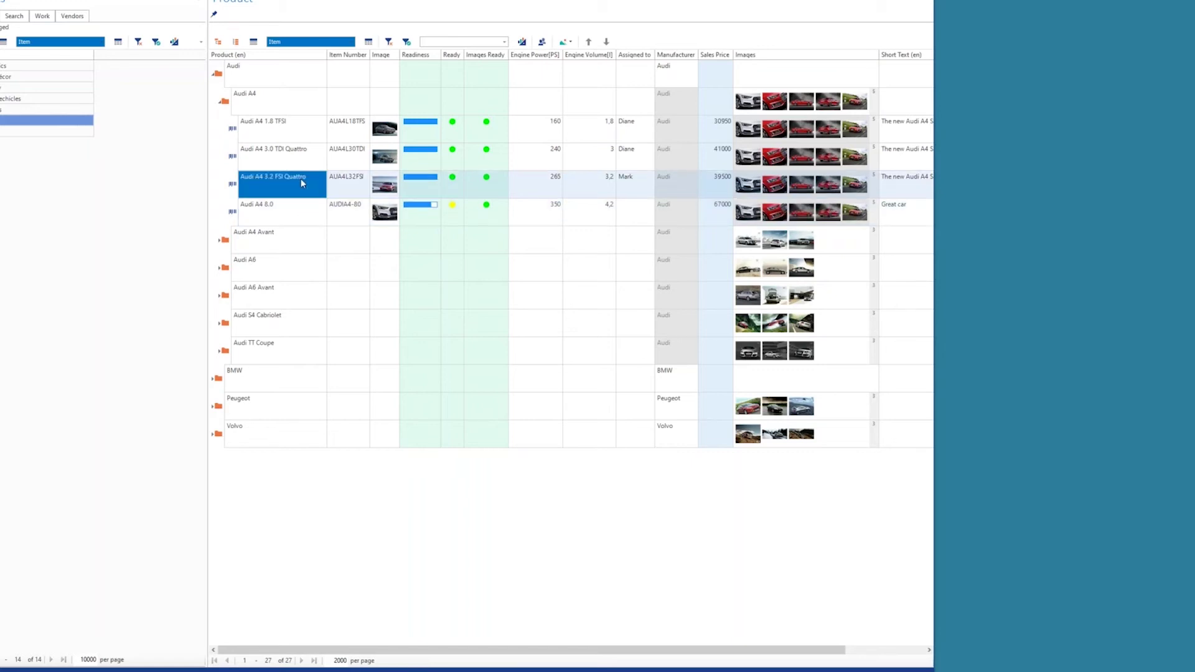
{"action": "left_click", "coordinate": [87, 659]}
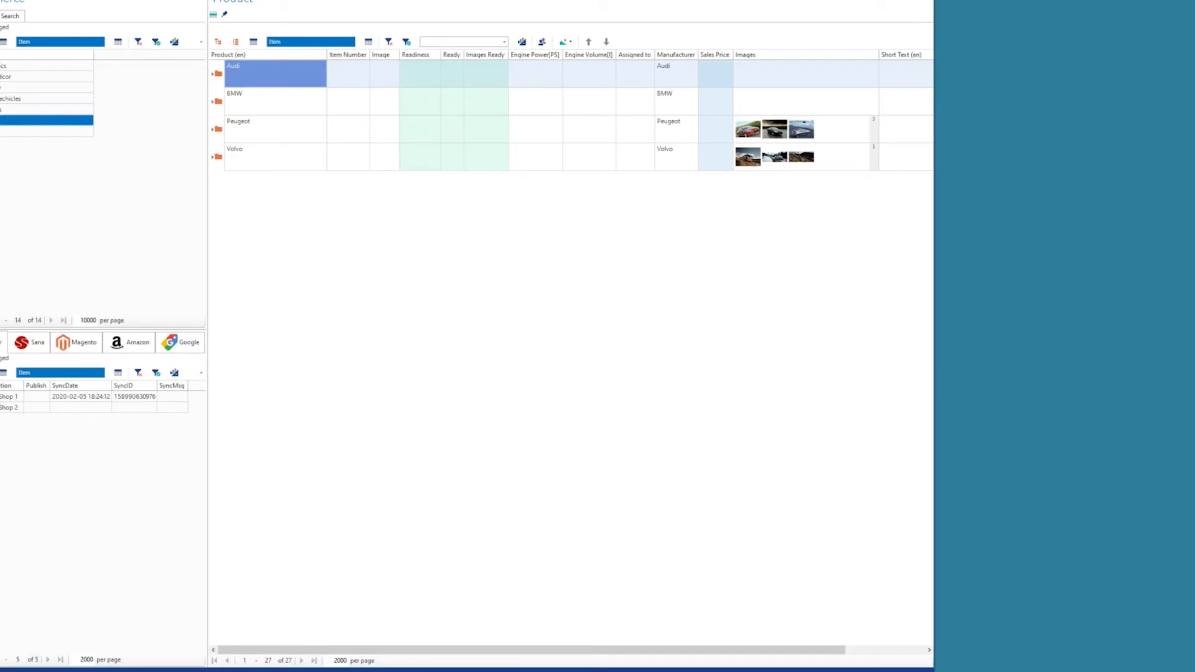
- Browse Shop 1's Cars collections, then bring up the Shopify store's Products page
{"action": "left_click", "coordinate": [3, 397]}
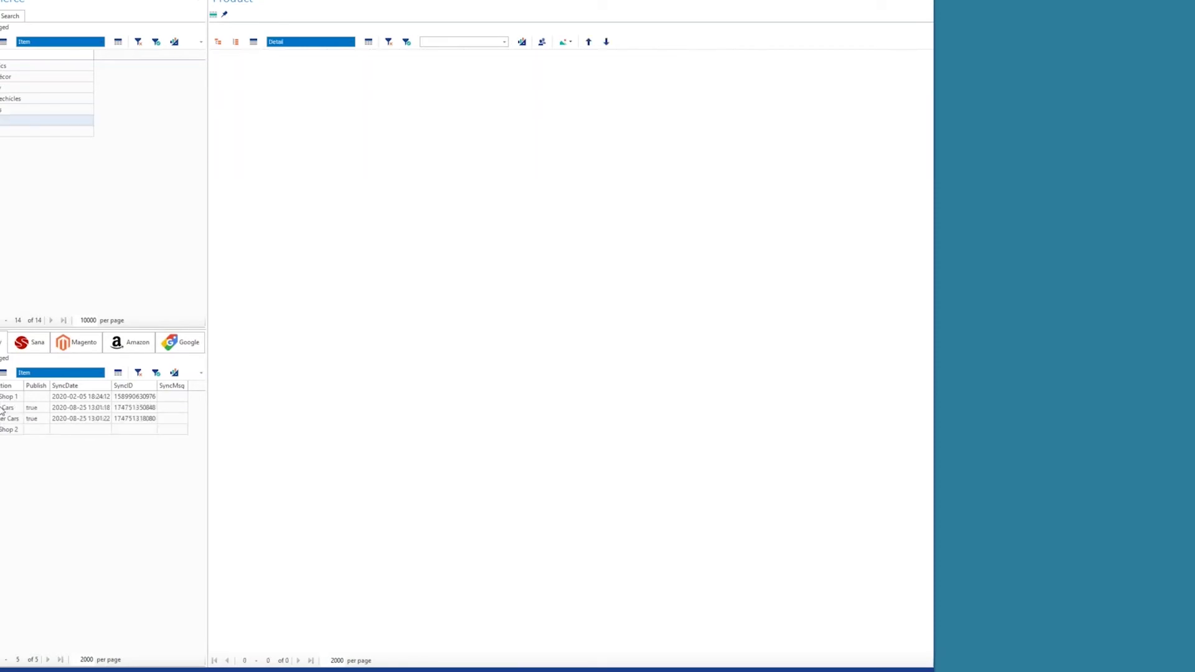
{"action": "left_click", "coordinate": [6, 409]}
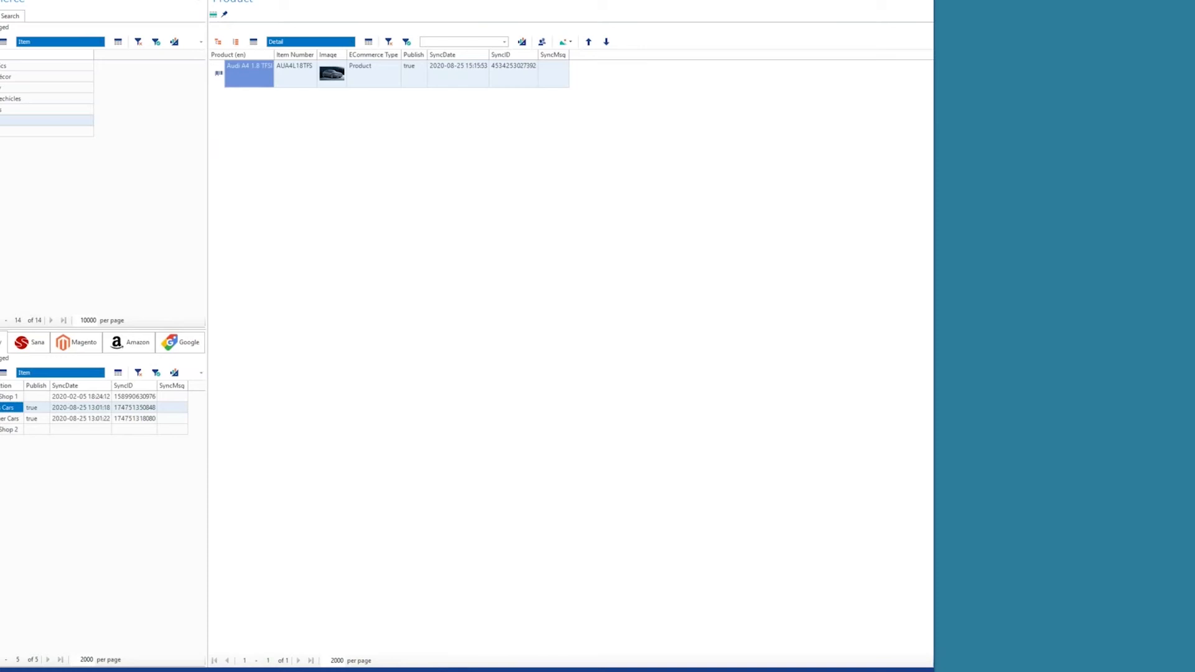
{"action": "left_click", "coordinate": [10, 419]}
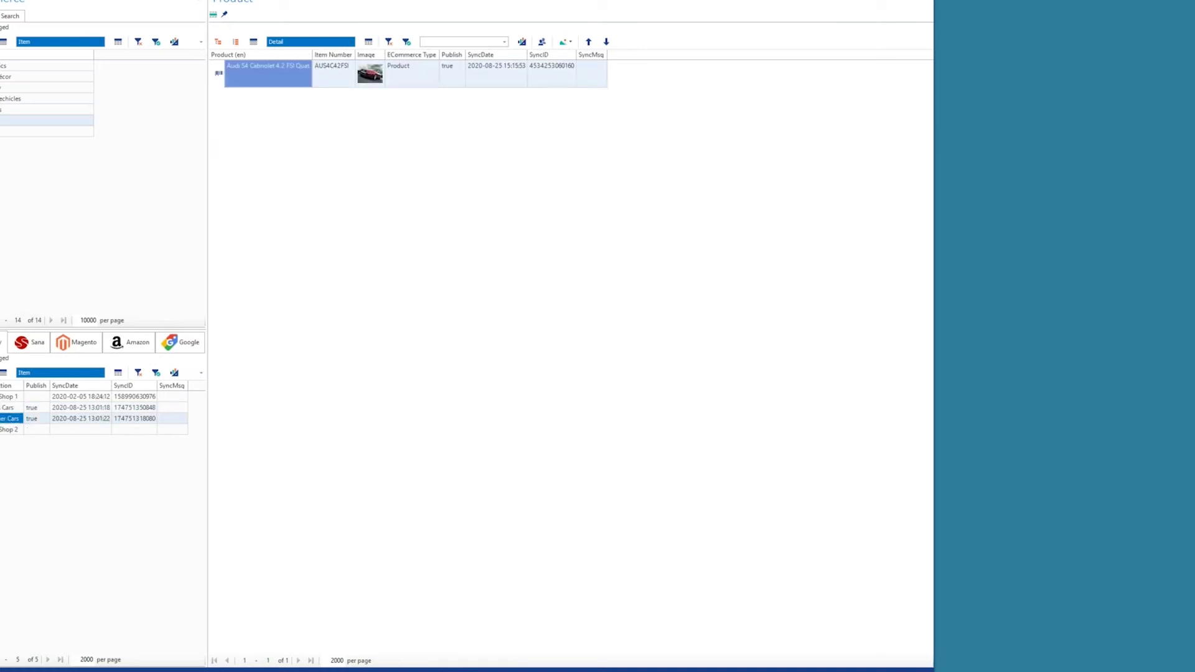
{"action": "left_click", "coordinate": [9, 408]}
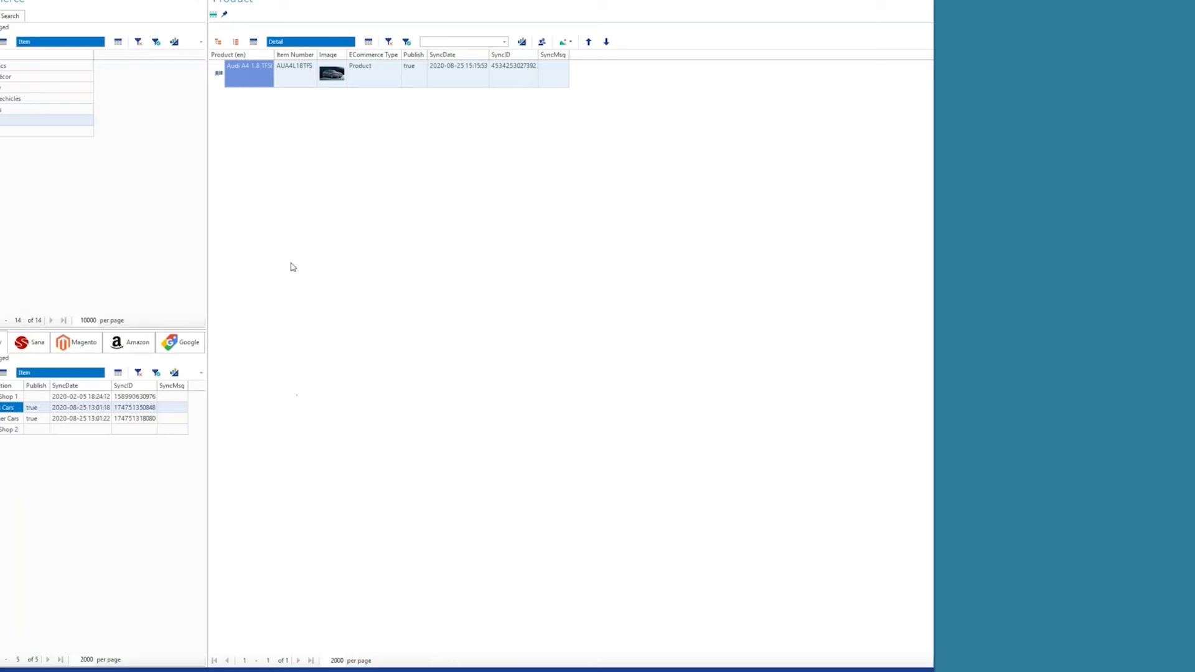
{"action": "key", "text": "alt+Tab"}
{"action": "key", "text": "alt+Tab"}
{"action": "key", "text": "alt+Tab"}
{"action": "key", "text": "ctrl+Tab"}
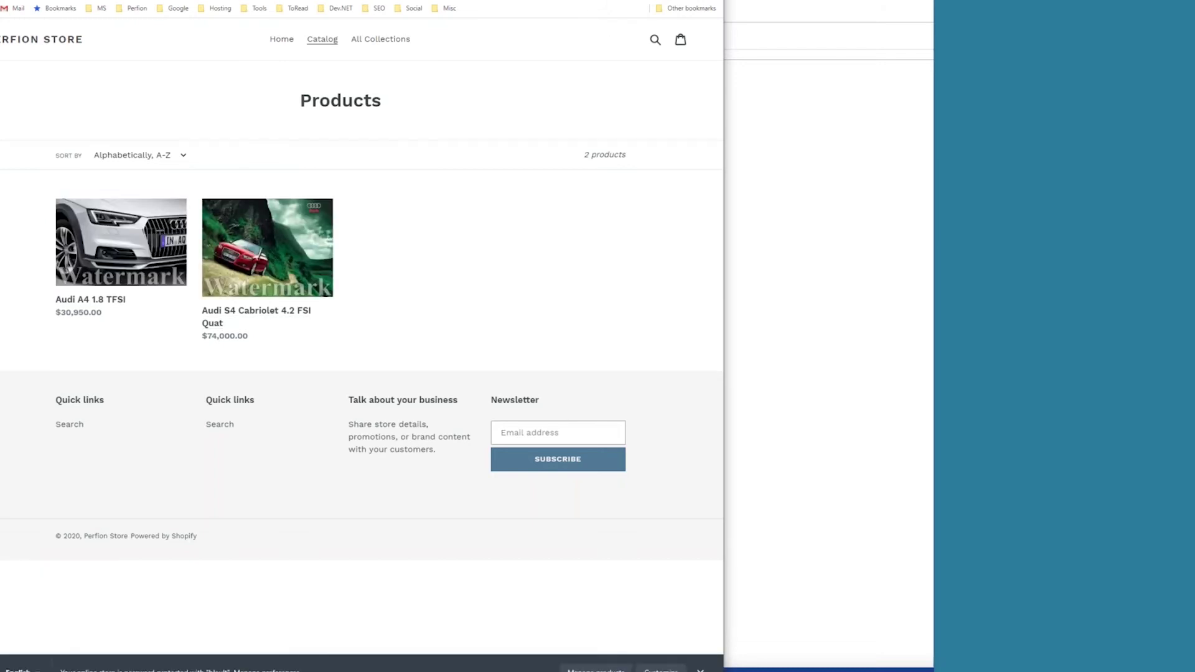
- Add BMW 325i Coupe from Vehicles > BMW > 3' Coupe to the Cars collection
{"action": "key", "text": "alt+Tab"}
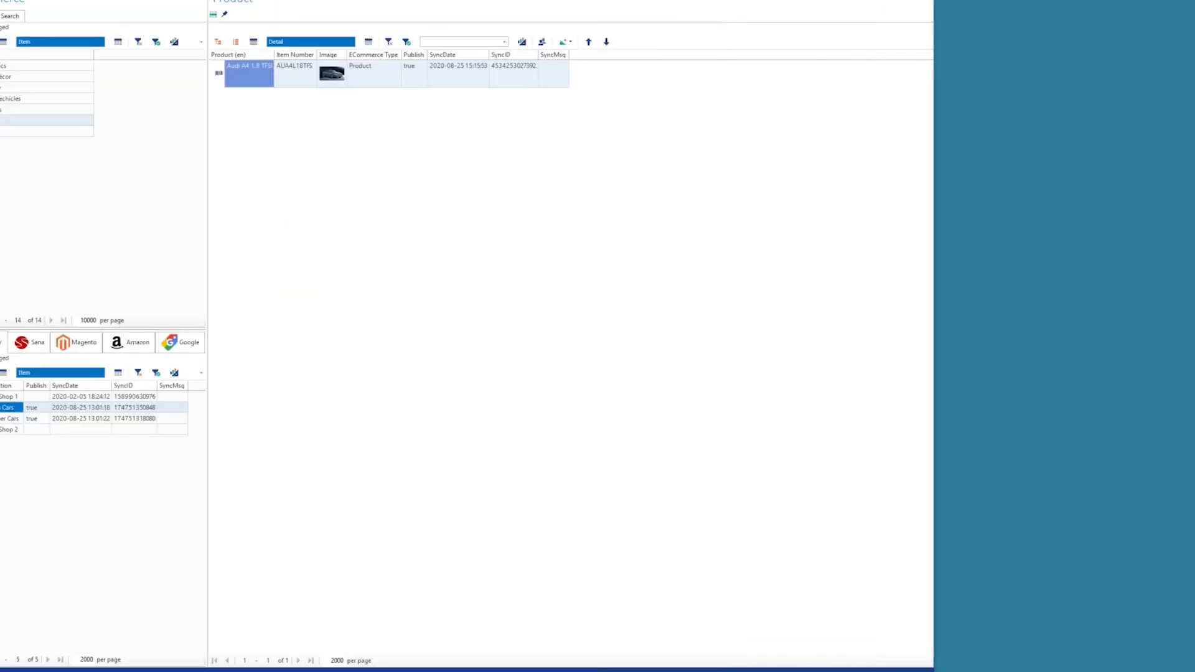
{"action": "left_click", "coordinate": [24, 122]}
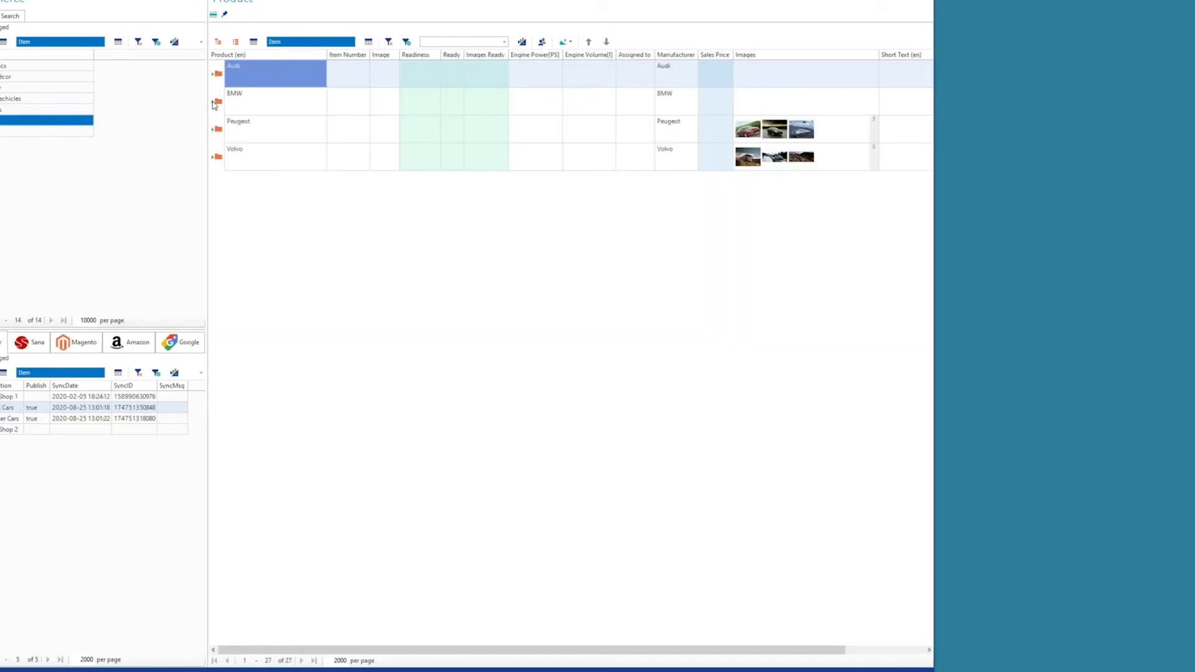
{"action": "left_click", "coordinate": [214, 102]}
{"action": "left_click", "coordinate": [224, 129]}
{"action": "left_click", "coordinate": [293, 159]}
{"action": "left_click_drag", "start_coordinate": [293, 156], "coordinate": [14, 418]}
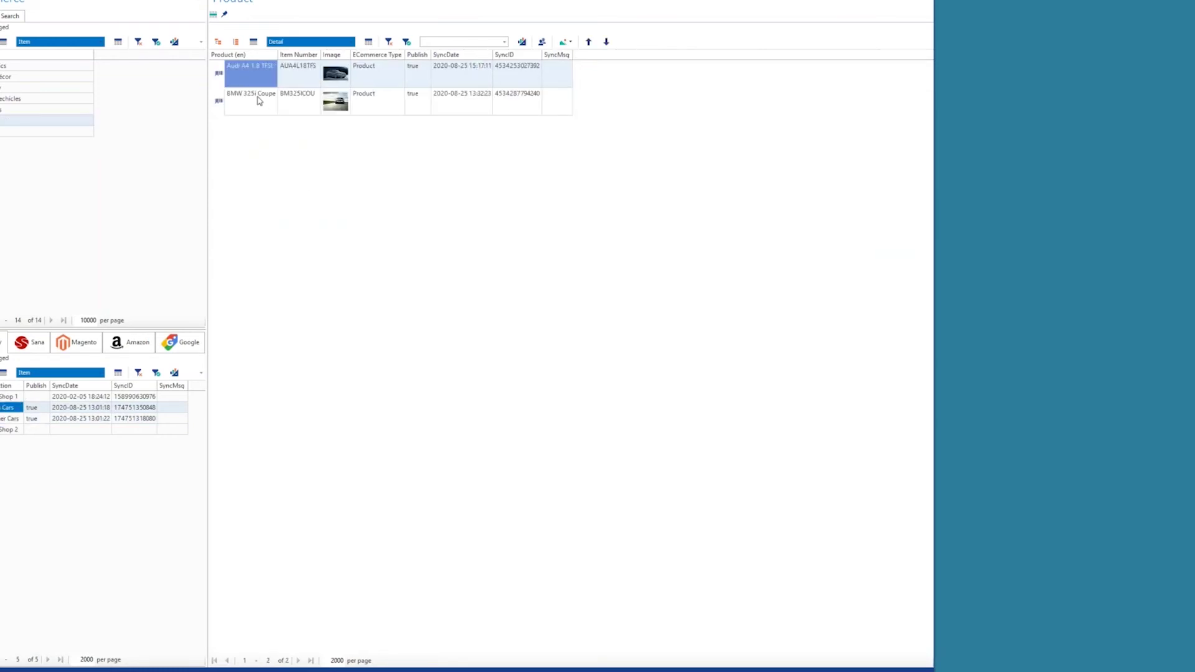
- Verify the BMW's Publish value is true and check the online store
{"action": "left_click", "coordinate": [259, 100]}
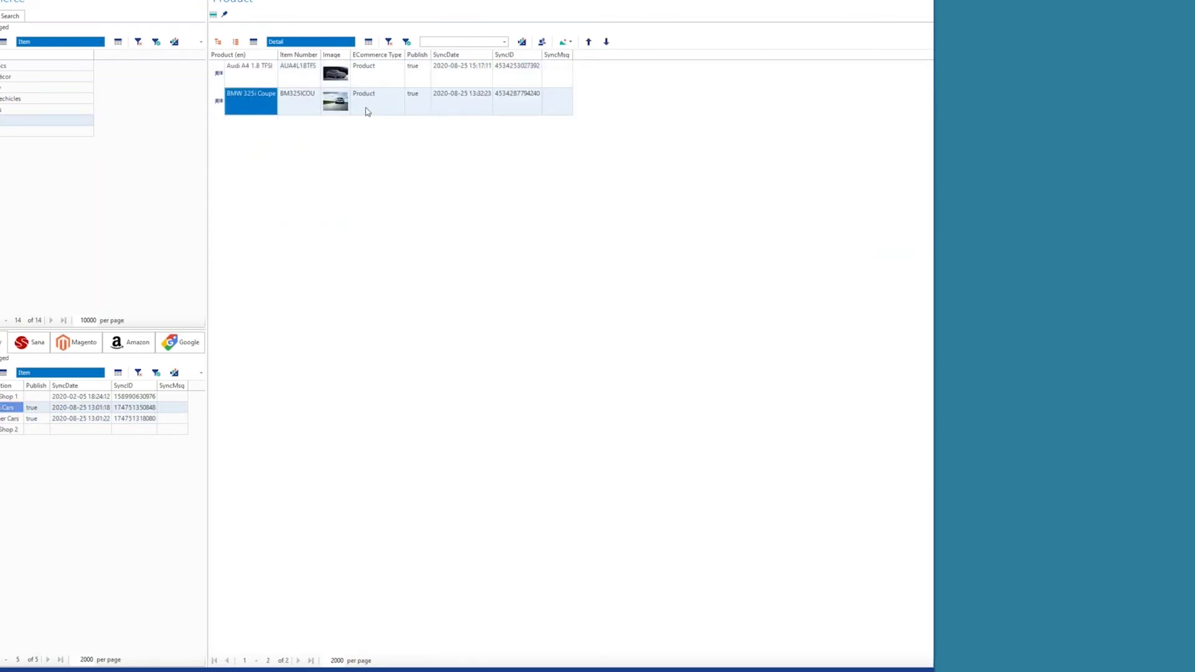
{"action": "left_click", "coordinate": [415, 106]}
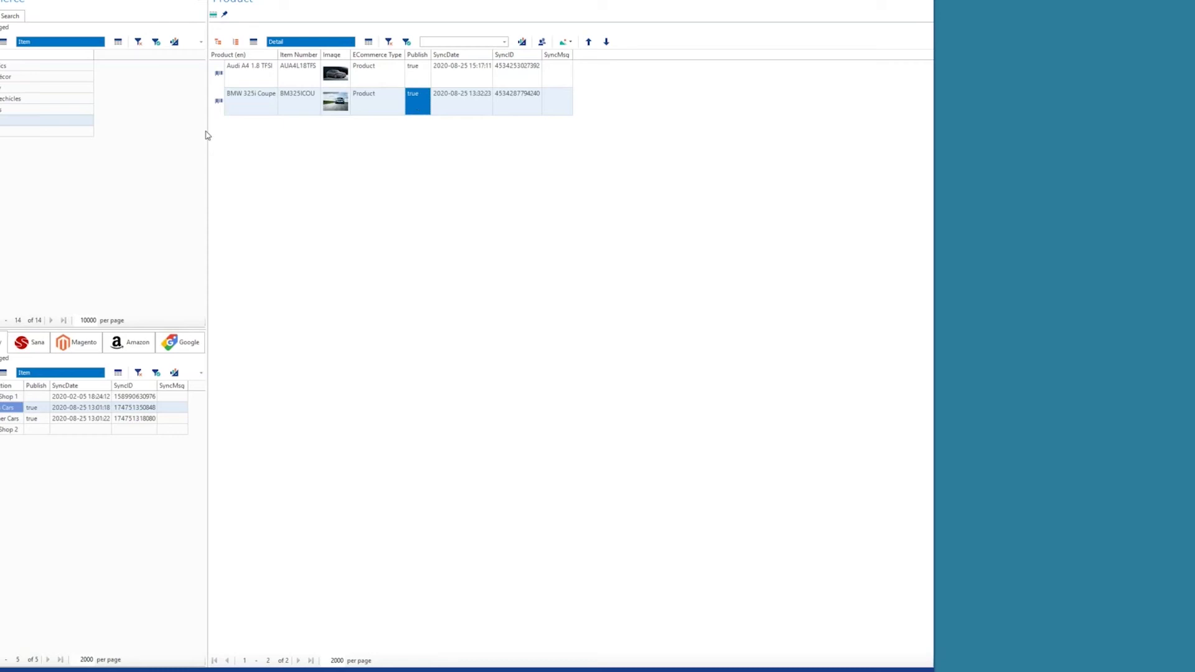
{"action": "left_click", "coordinate": [247, 100]}
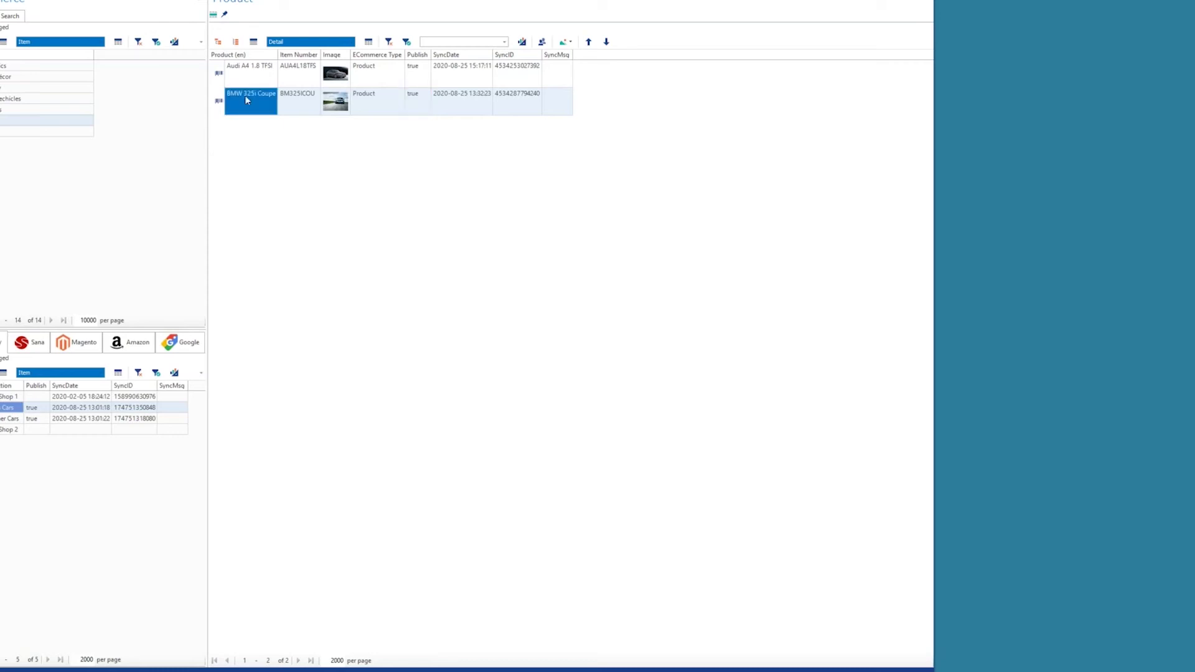
{"action": "key", "text": "alt+Tab"}
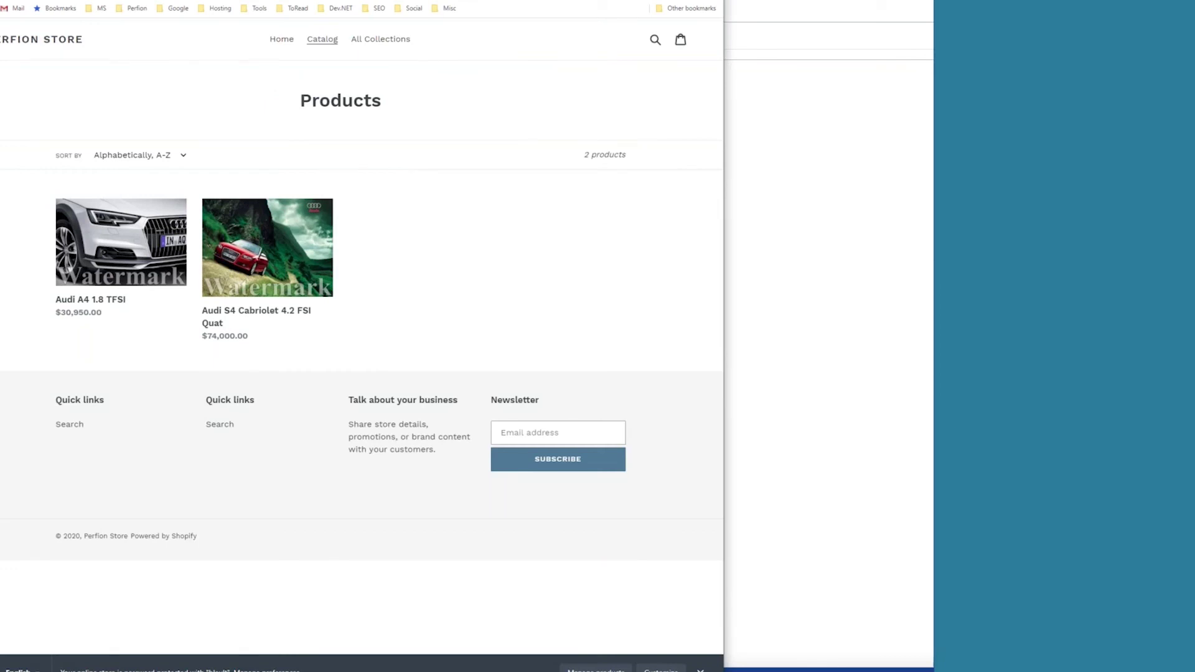
{"action": "key", "text": "alt+Tab"}
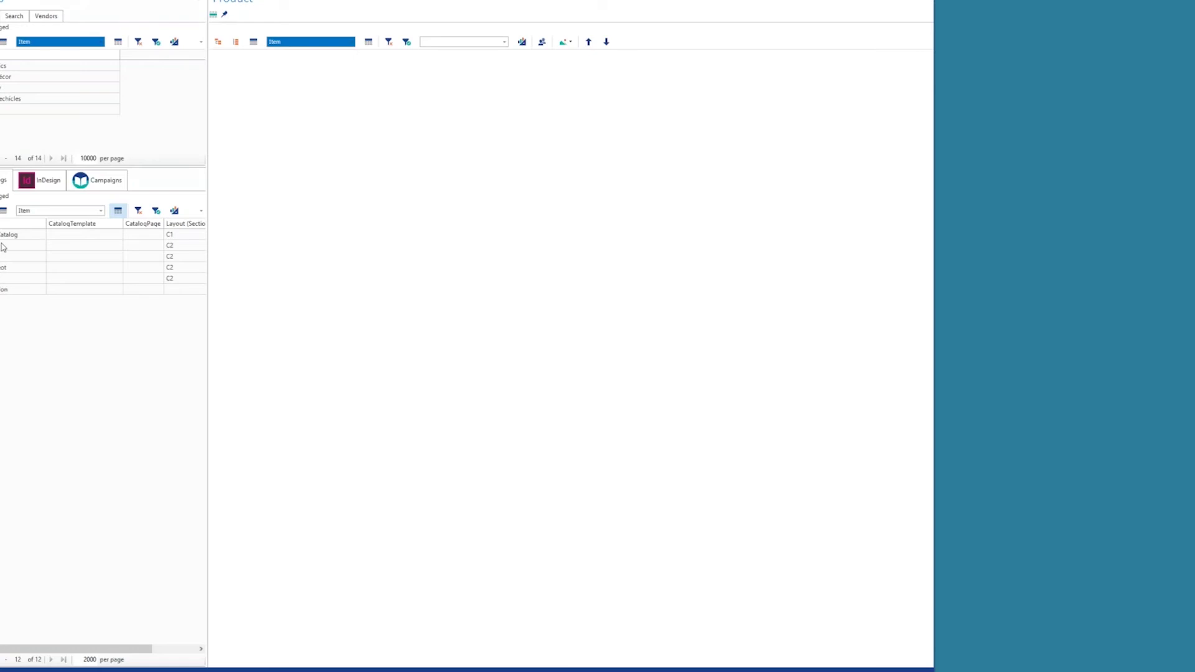
- Switch between the Audi and BMW catalog sections, ending on the three BMW models
{"action": "left_click", "coordinate": [2, 247]}
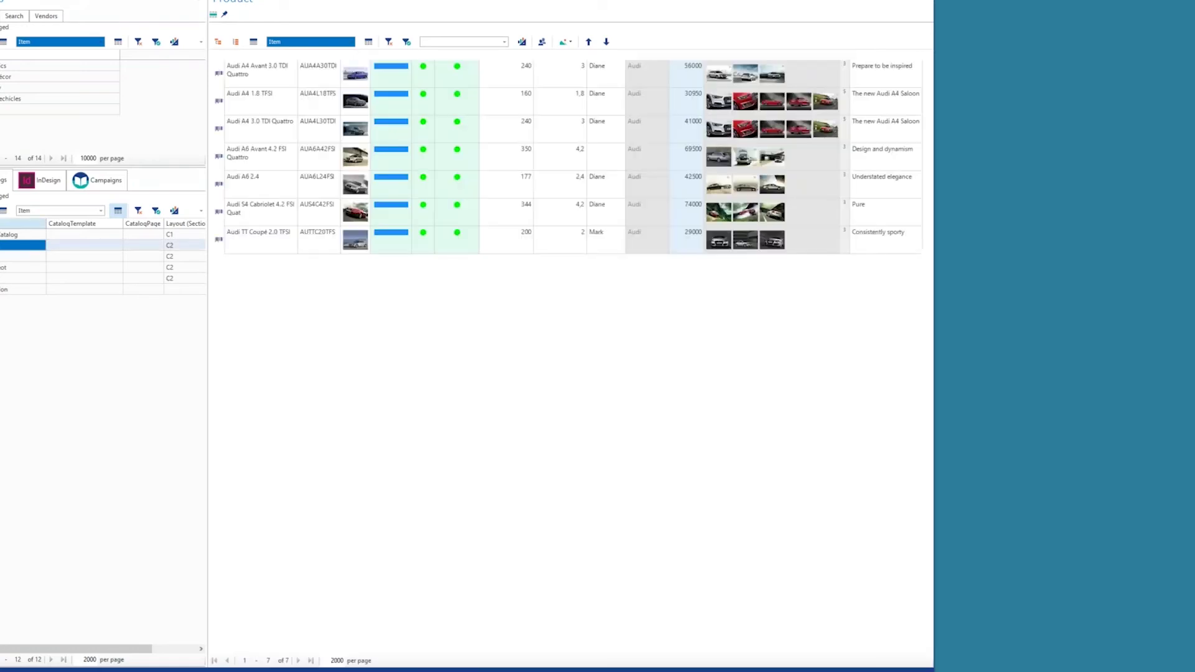
{"action": "left_click", "coordinate": [17, 258]}
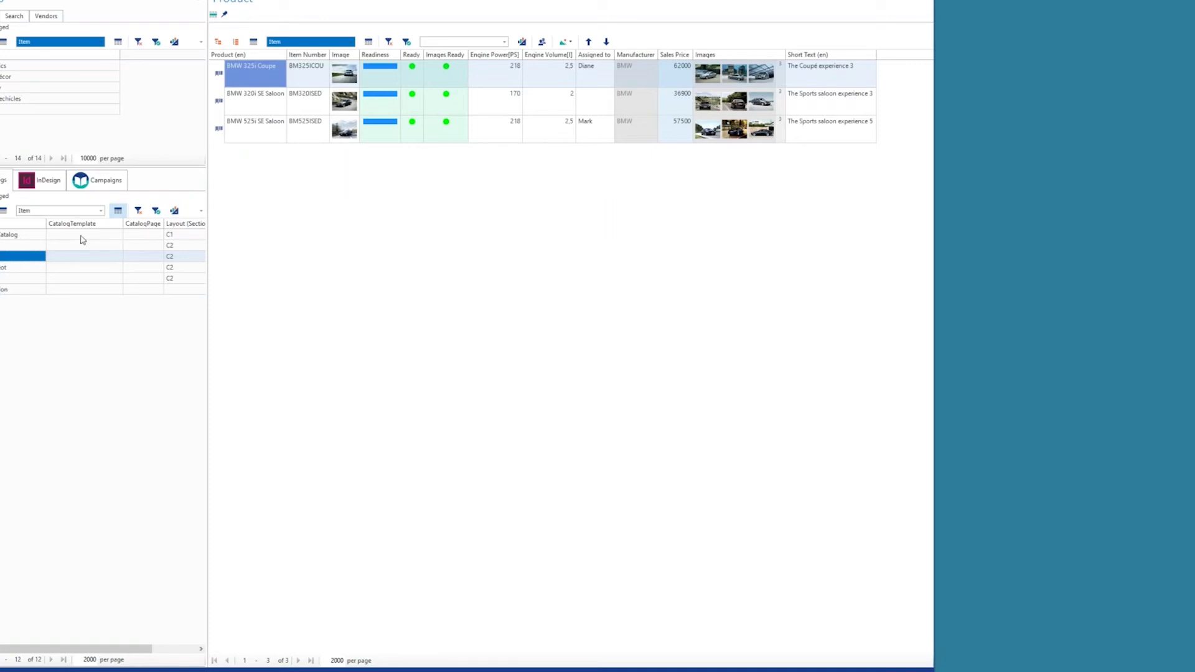
{"action": "left_click", "coordinate": [25, 247]}
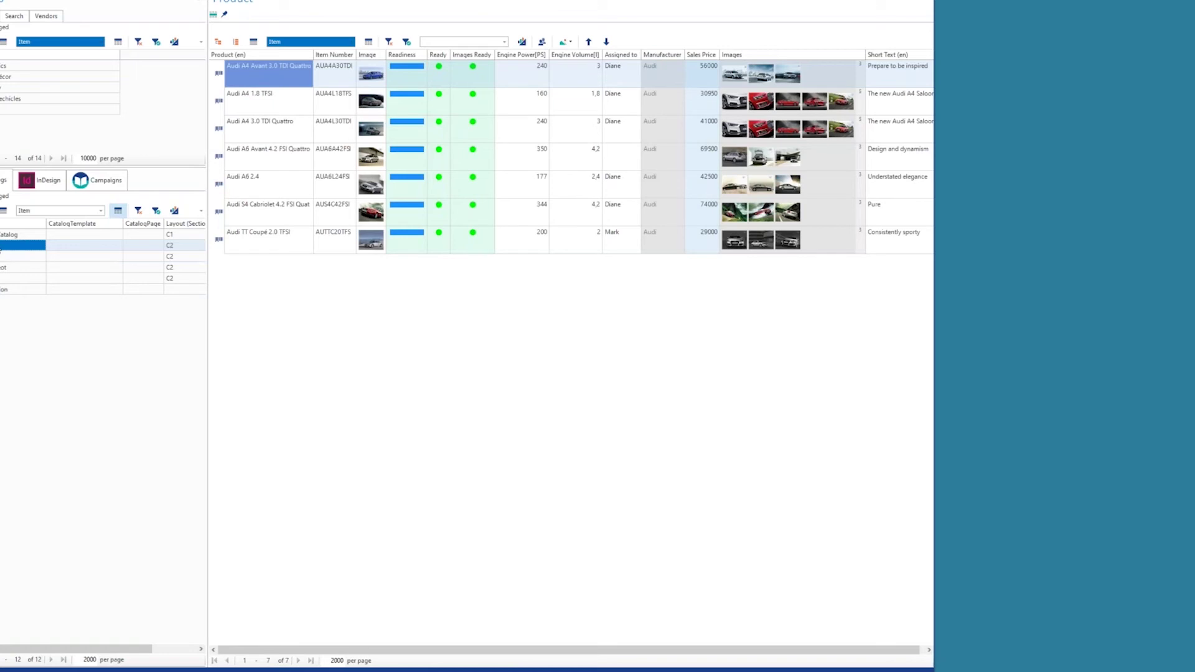
{"action": "left_click", "coordinate": [25, 256]}
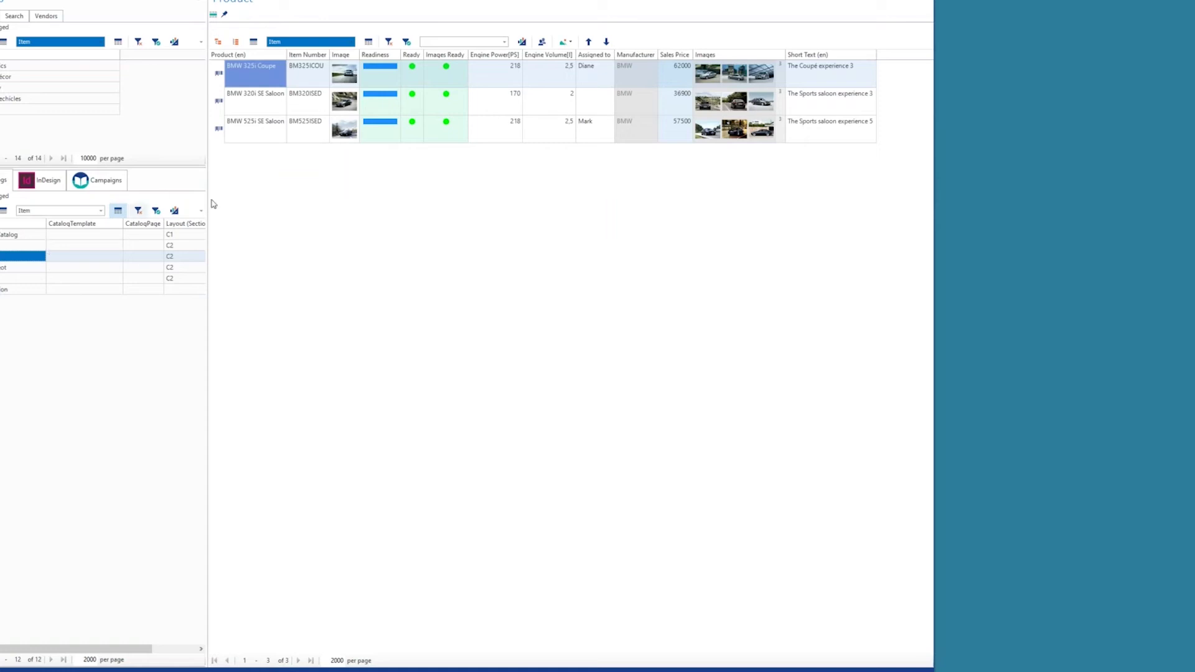
- Start the Auto Catalog - OnDemand report from the Catalog entry's Reports menu
{"action": "right_click", "coordinate": [36, 234]}
{"action": "mouse_move", "coordinate": [116, 486]}
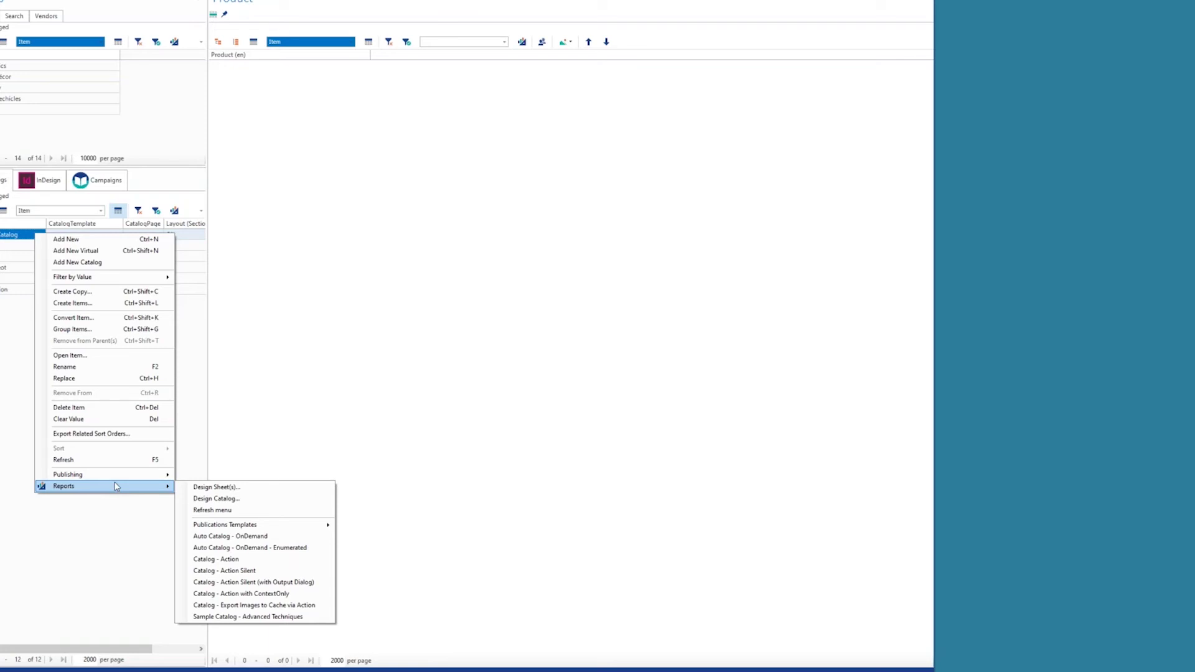
{"action": "mouse_move", "coordinate": [57, 280]}
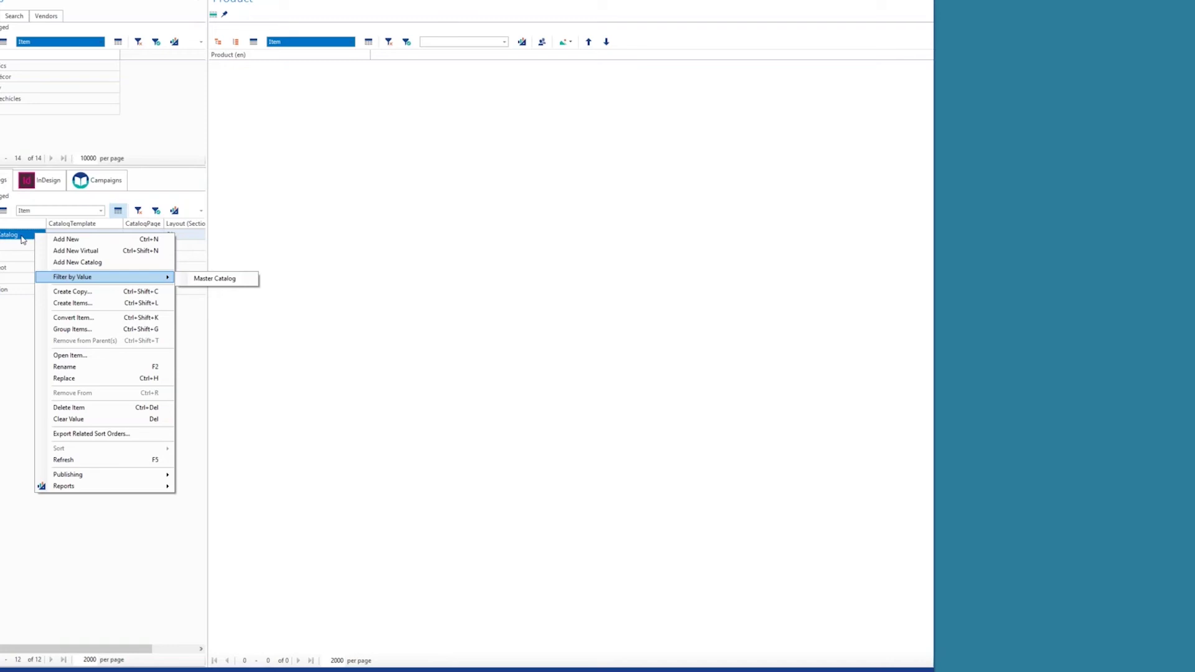
{"action": "key", "text": "Escape"}
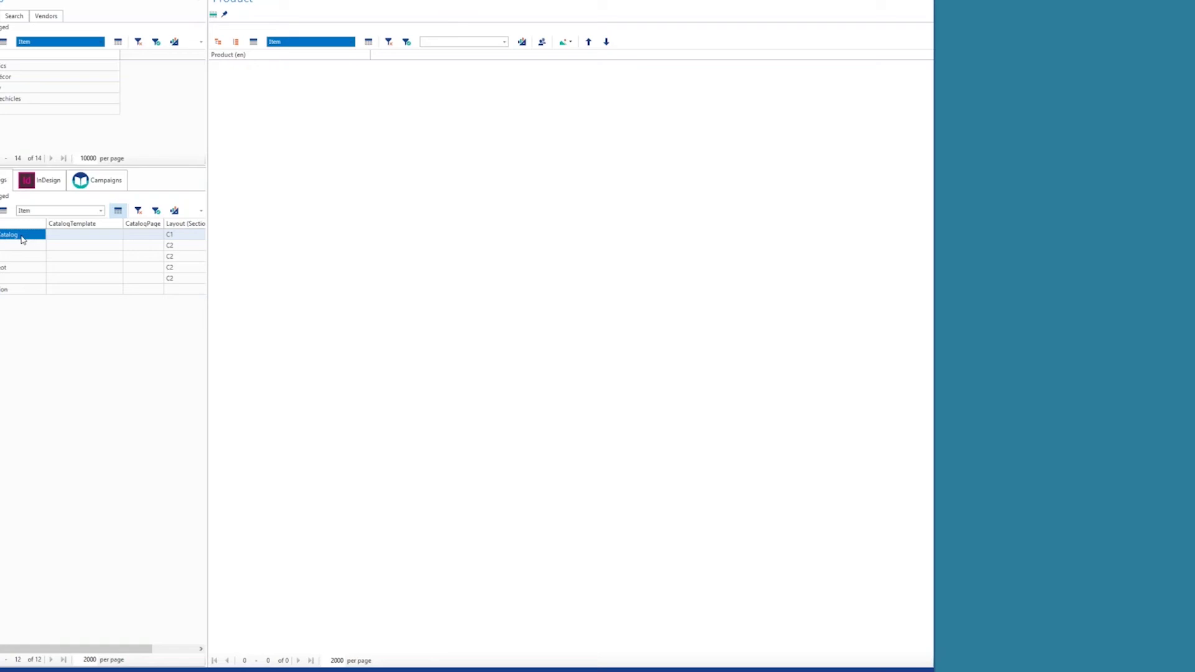
{"action": "right_click", "coordinate": [22, 239]}
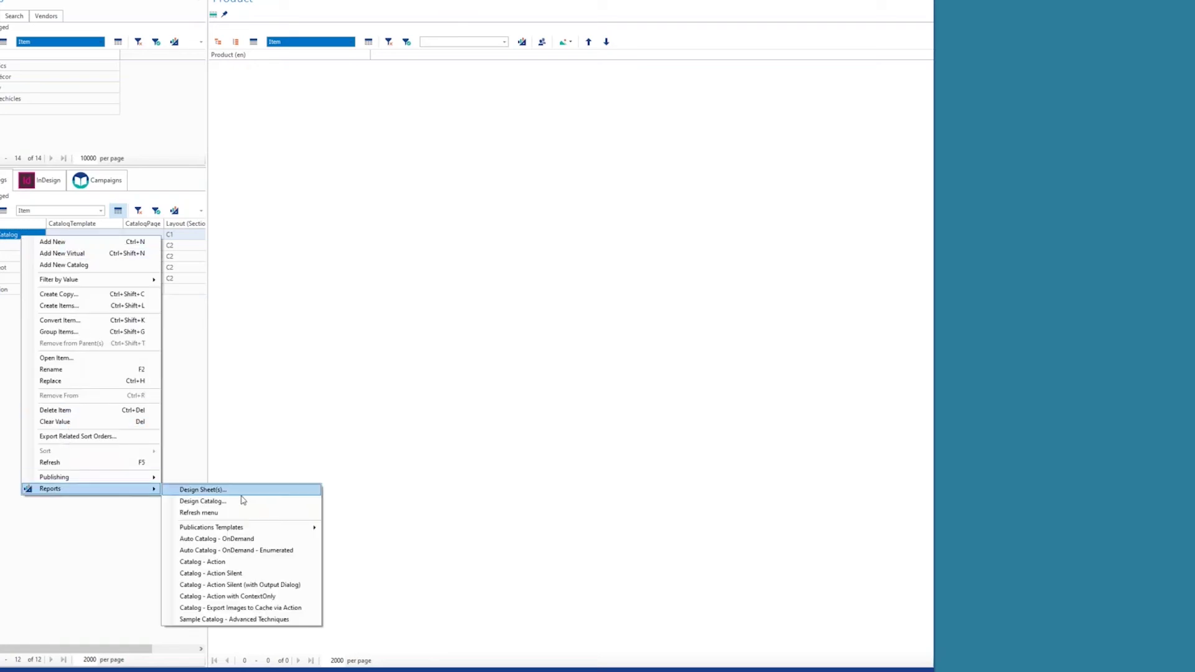
{"action": "left_click", "coordinate": [243, 538]}
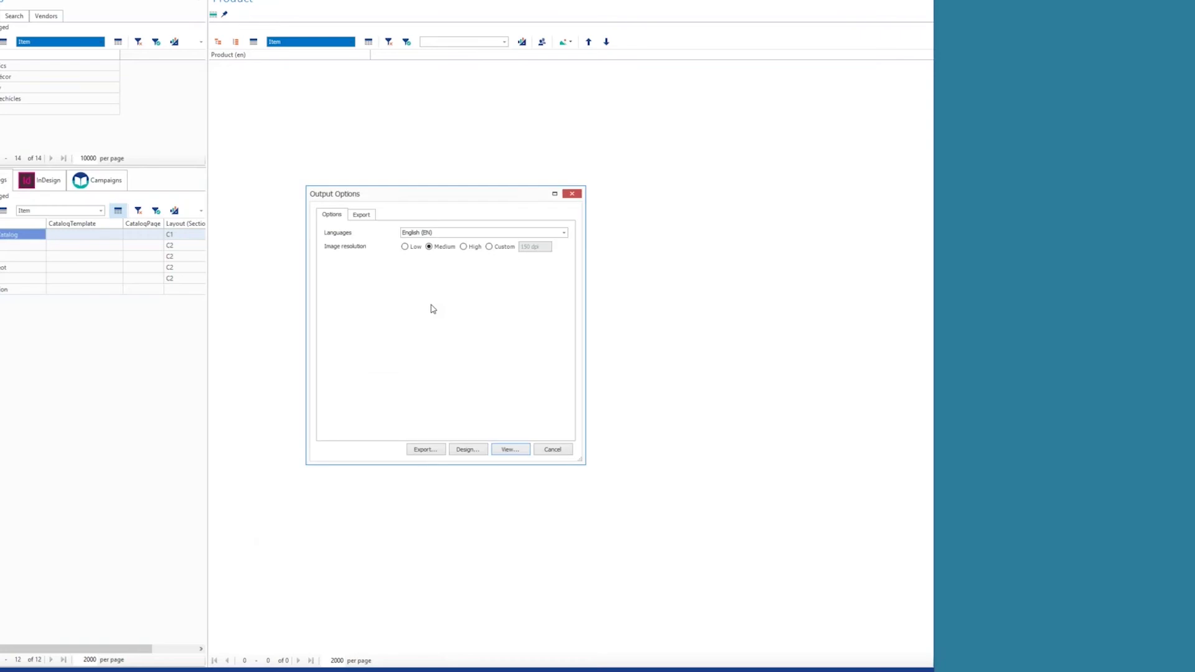
- Generate the Auto Catalog preview with English (EN) as the catalog language
{"action": "left_click", "coordinate": [423, 233]}
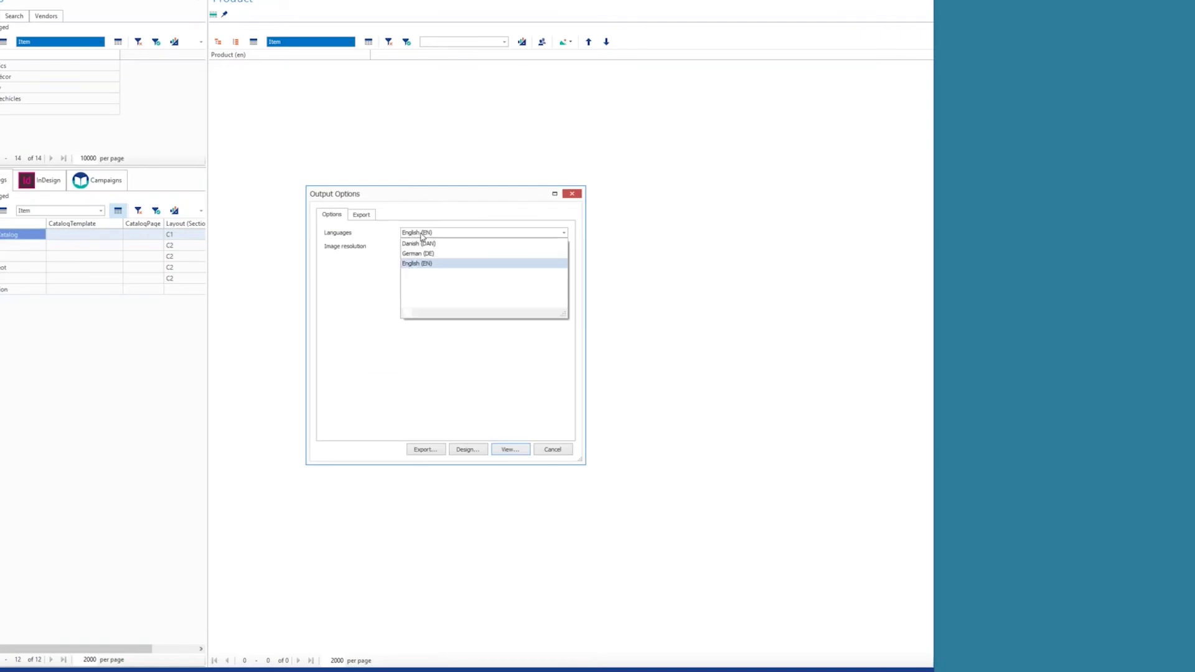
{"action": "left_click", "coordinate": [368, 271]}
{"action": "left_click", "coordinate": [511, 449]}
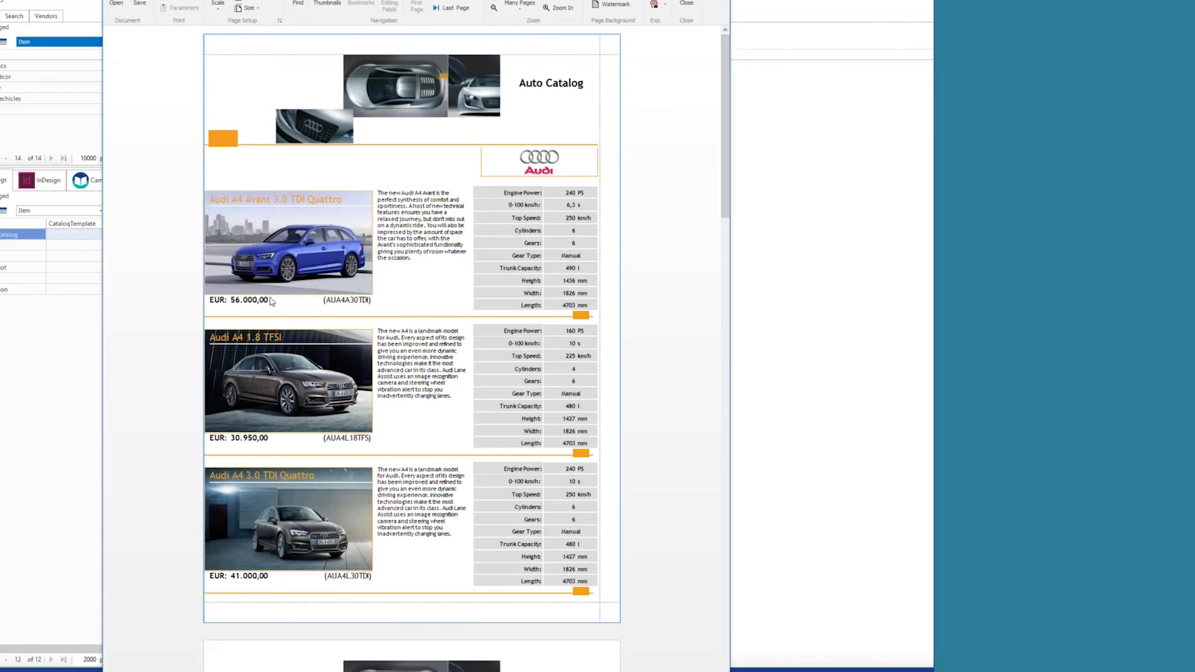
- Review the first car's price and the export formats, then close the catalog print preview
{"action": "left_click", "coordinate": [230, 308]}
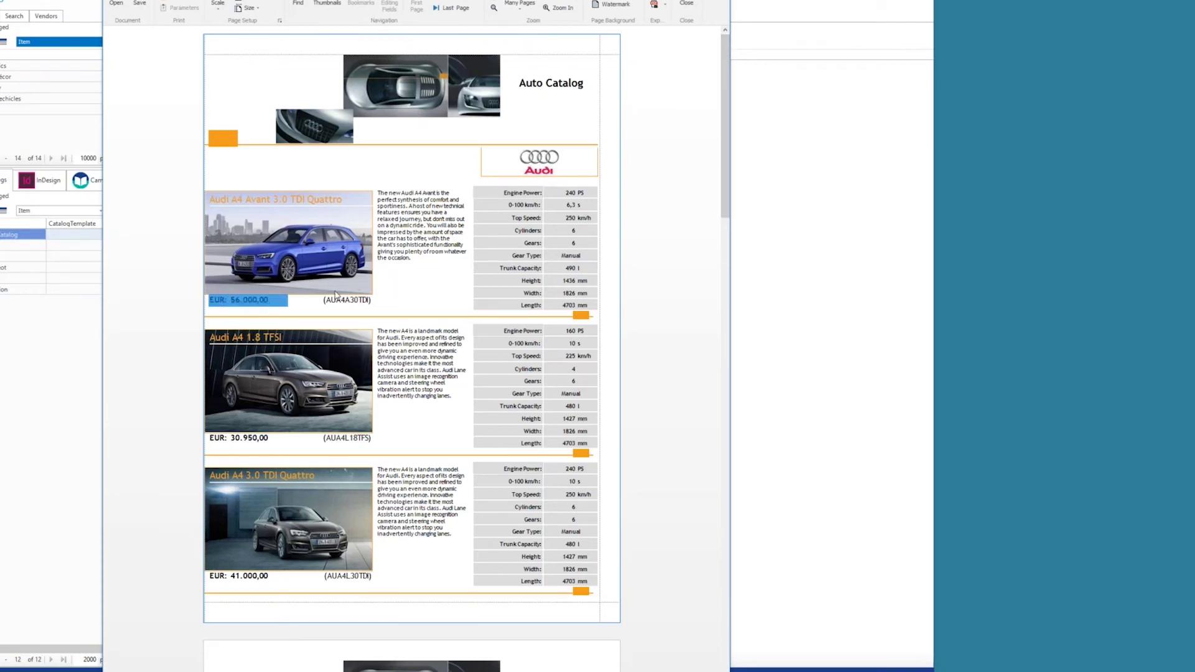
{"action": "left_click", "coordinate": [303, 308]}
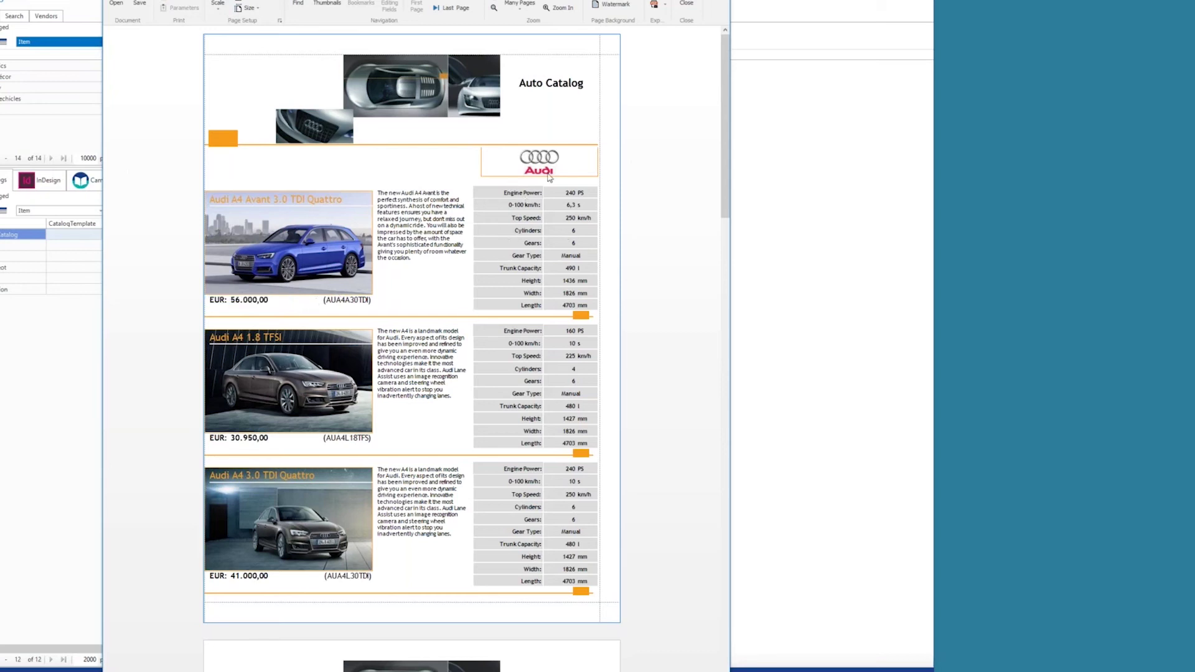
{"action": "left_click_drag", "start_coordinate": [726, 124], "coordinate": [737, 48]}
{"action": "left_click", "coordinate": [657, 5]}
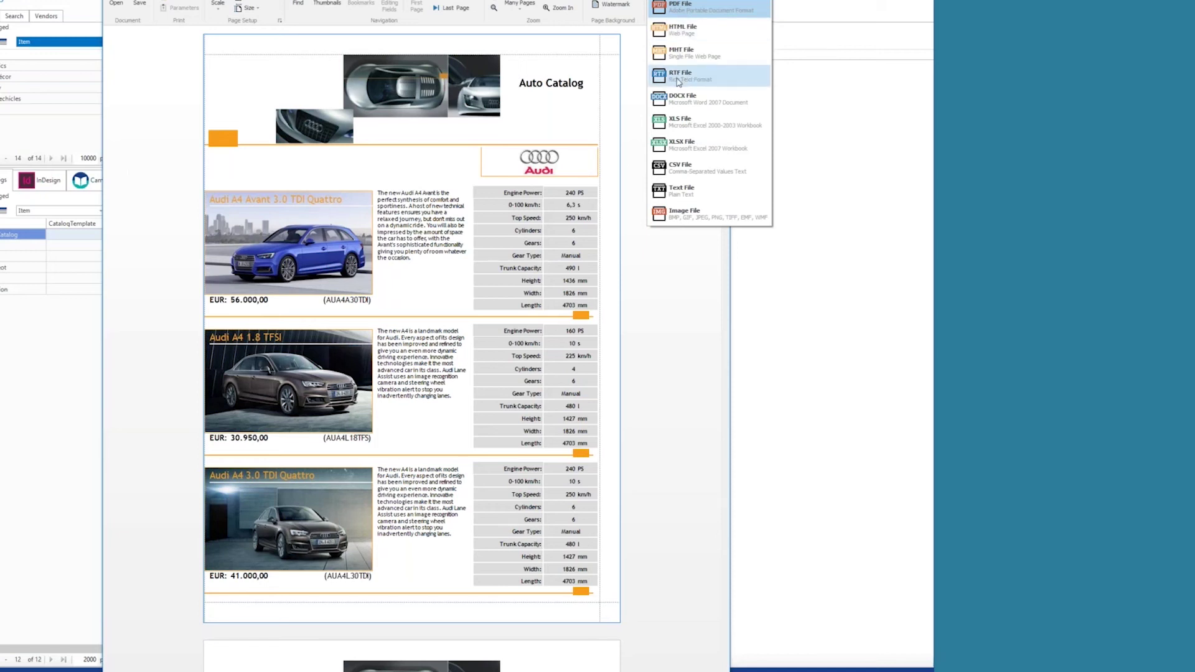
{"action": "left_click", "coordinate": [671, 255]}
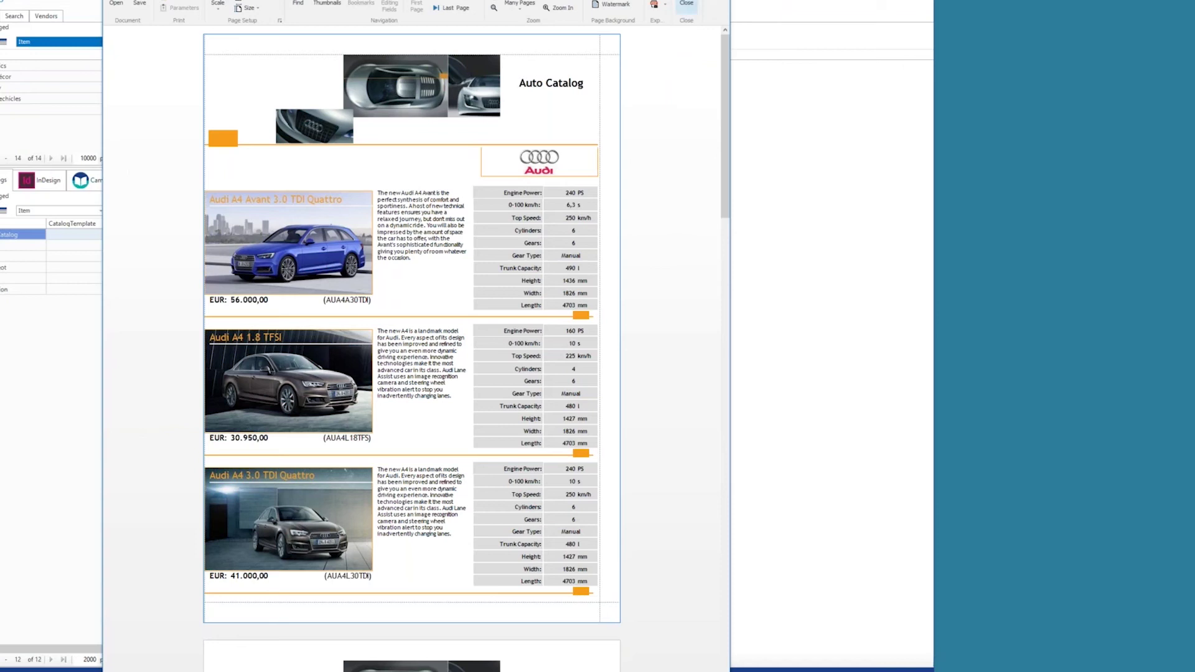
{"action": "left_click", "coordinate": [686, 6]}
- Select the Audi A4 1.8 TFSI, A6 Avant 4.2 and S4 Cabriolet in the Audi grid
{"action": "left_click", "coordinate": [37, 245]}
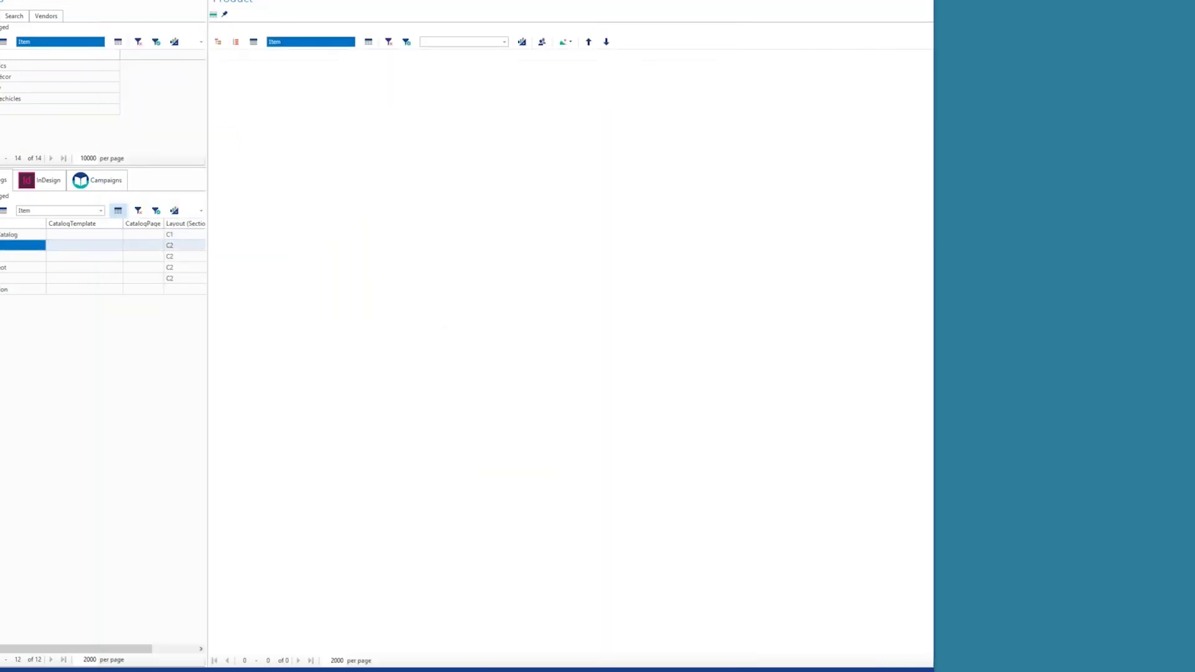
{"action": "left_click", "coordinate": [285, 99]}
{"action": "left_click", "coordinate": [286, 160], "text": "ctrl"}
{"action": "left_click", "coordinate": [293, 211], "text": "ctrl"}
- Run the Auto Product Sheet report for them, scroll through the preview, and close it
{"action": "right_click", "coordinate": [294, 218]}
{"action": "mouse_move", "coordinate": [398, 429]}
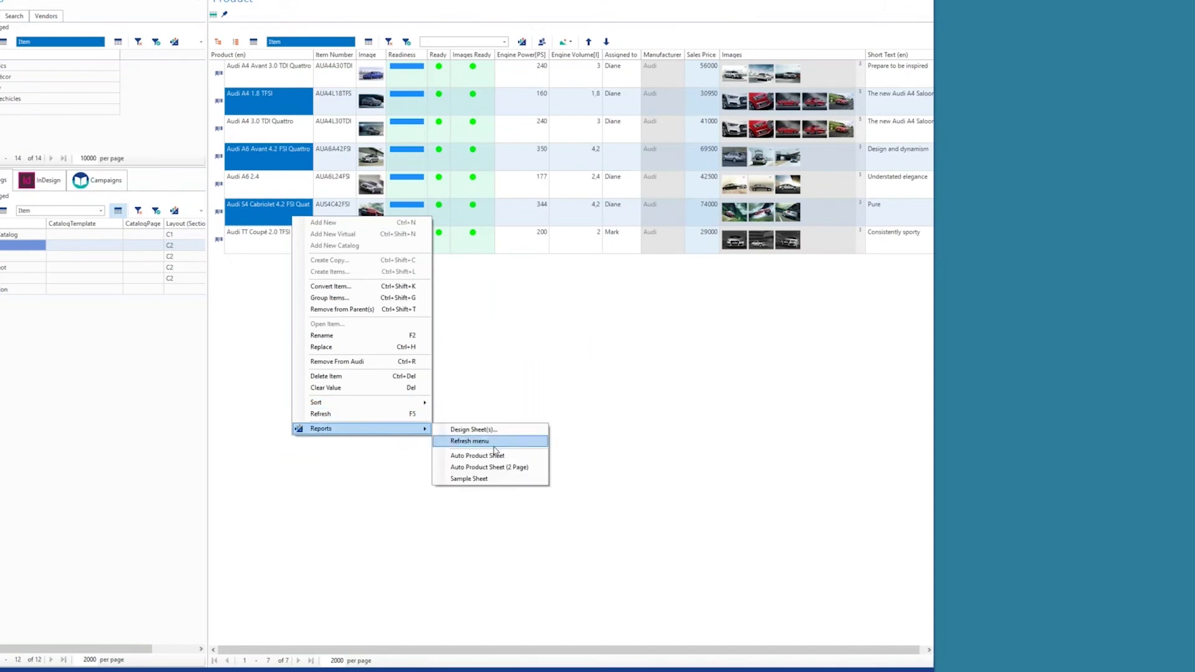
{"action": "left_click", "coordinate": [503, 459]}
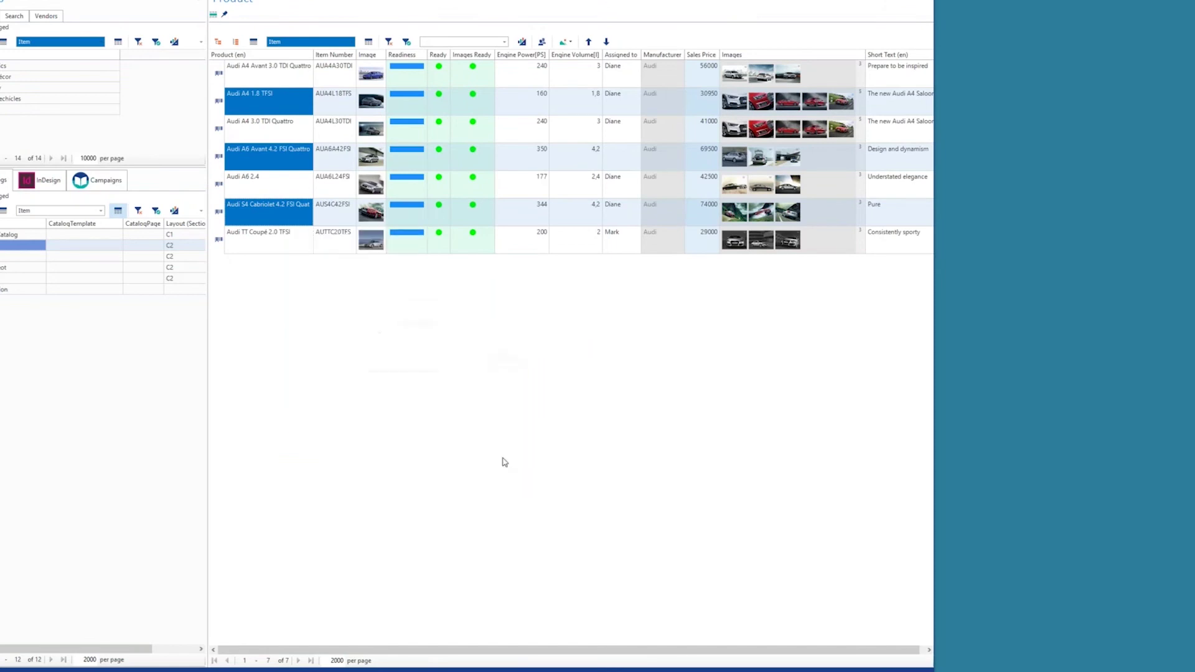
{"action": "left_click", "coordinate": [512, 450]}
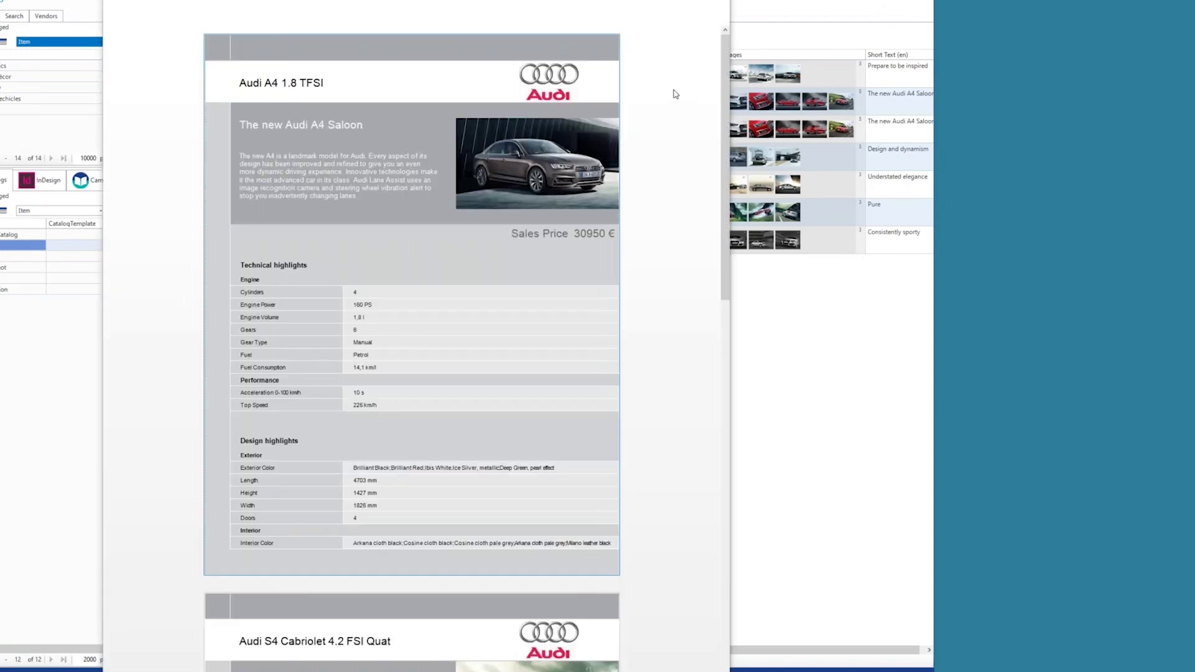
{"action": "left_click_drag", "start_coordinate": [721, 79], "coordinate": [718, 421]}
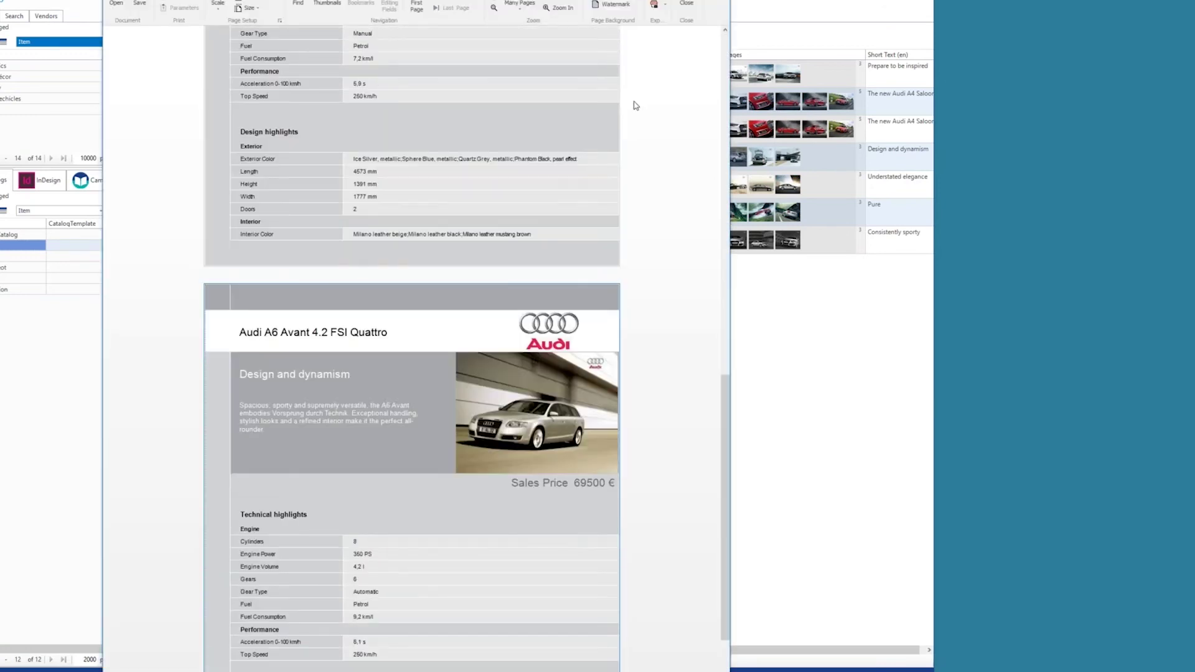
{"action": "left_click", "coordinate": [687, 5]}
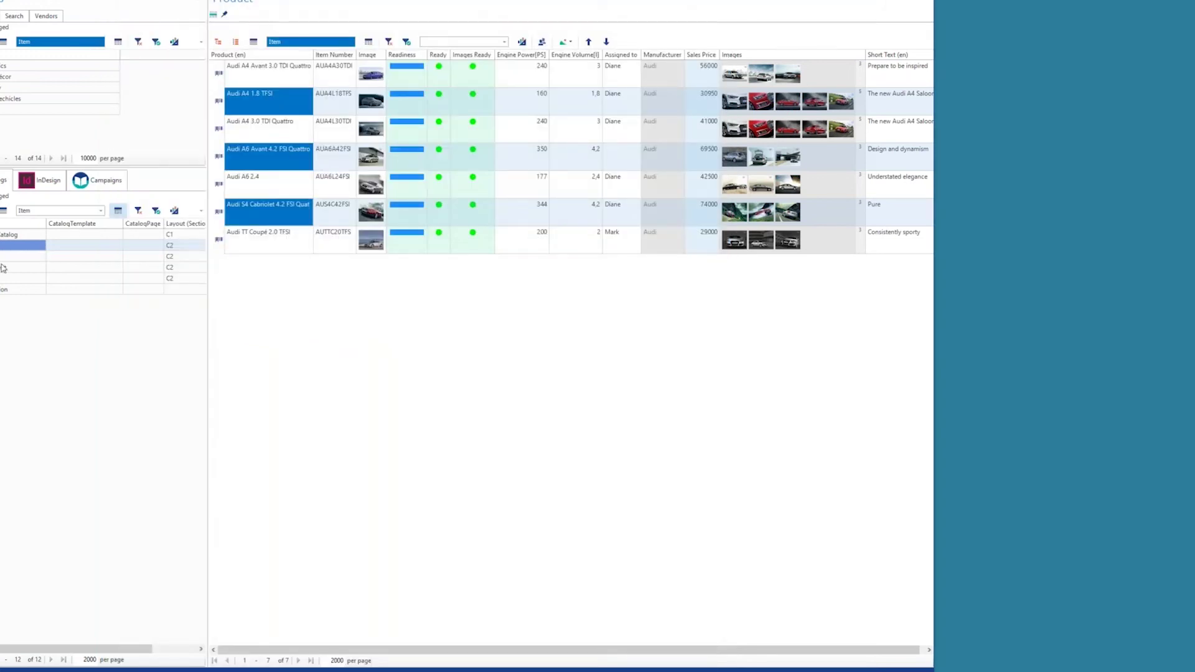
{"action": "left_click", "coordinate": [23, 246]}
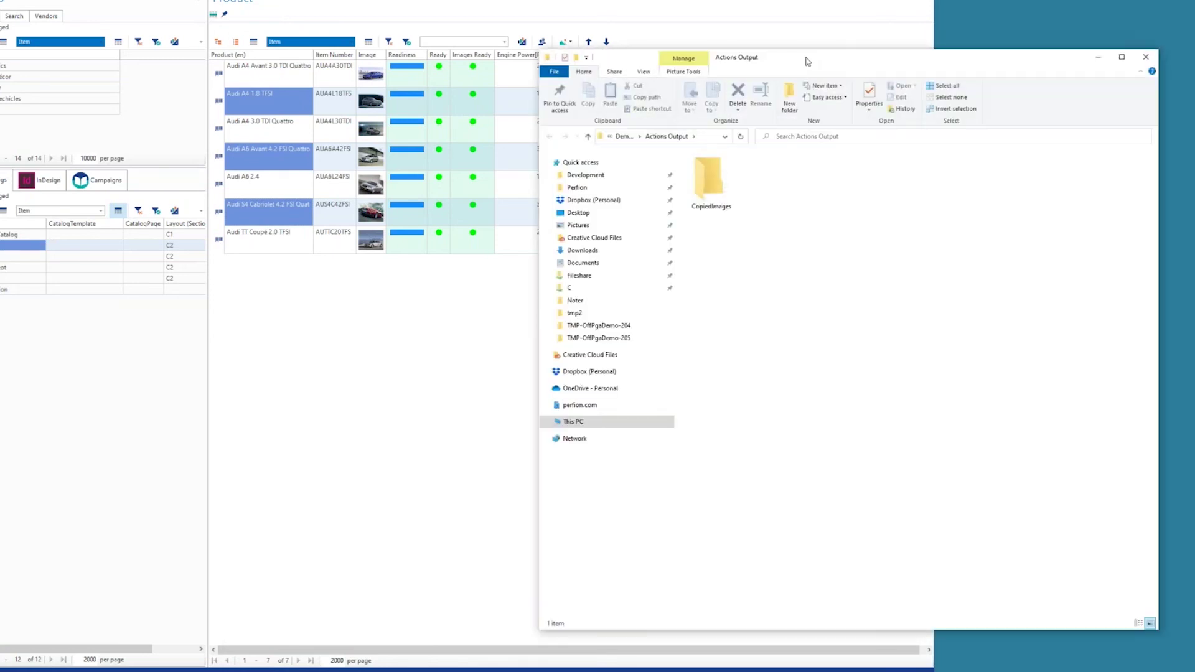
- Reposition the Actions Output window, then return to Perfion's product grid and Execute Actions
{"action": "left_click_drag", "start_coordinate": [799, 62], "coordinate": [890, 47]}
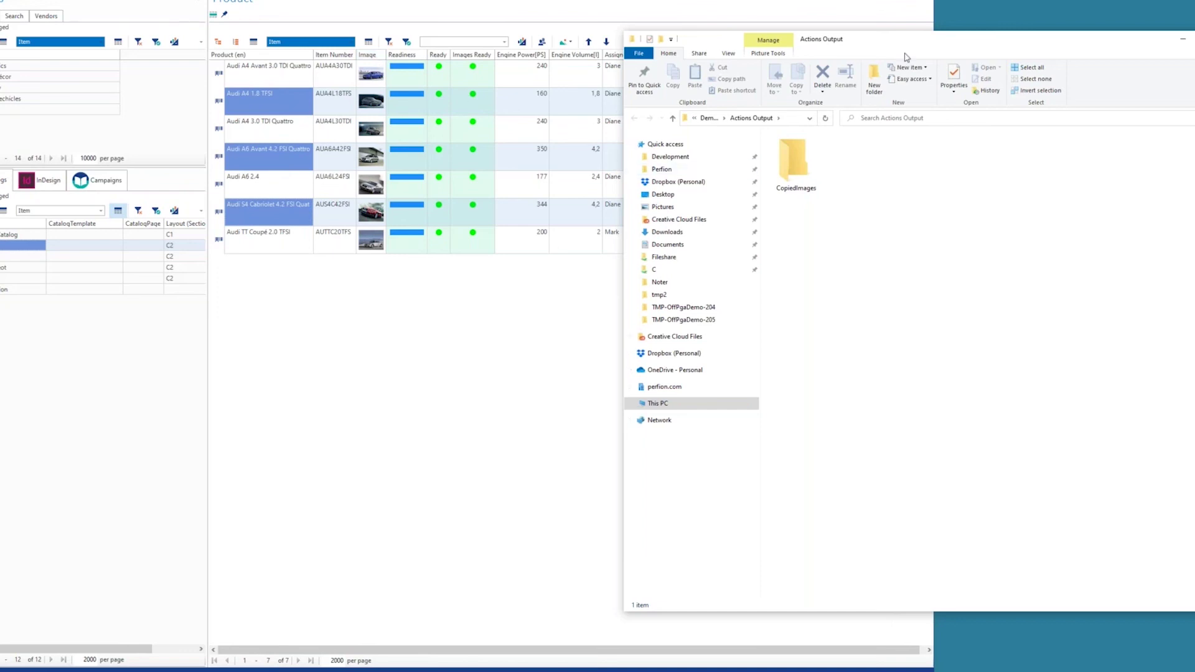
{"action": "left_click_drag", "start_coordinate": [905, 57], "coordinate": [929, 107]}
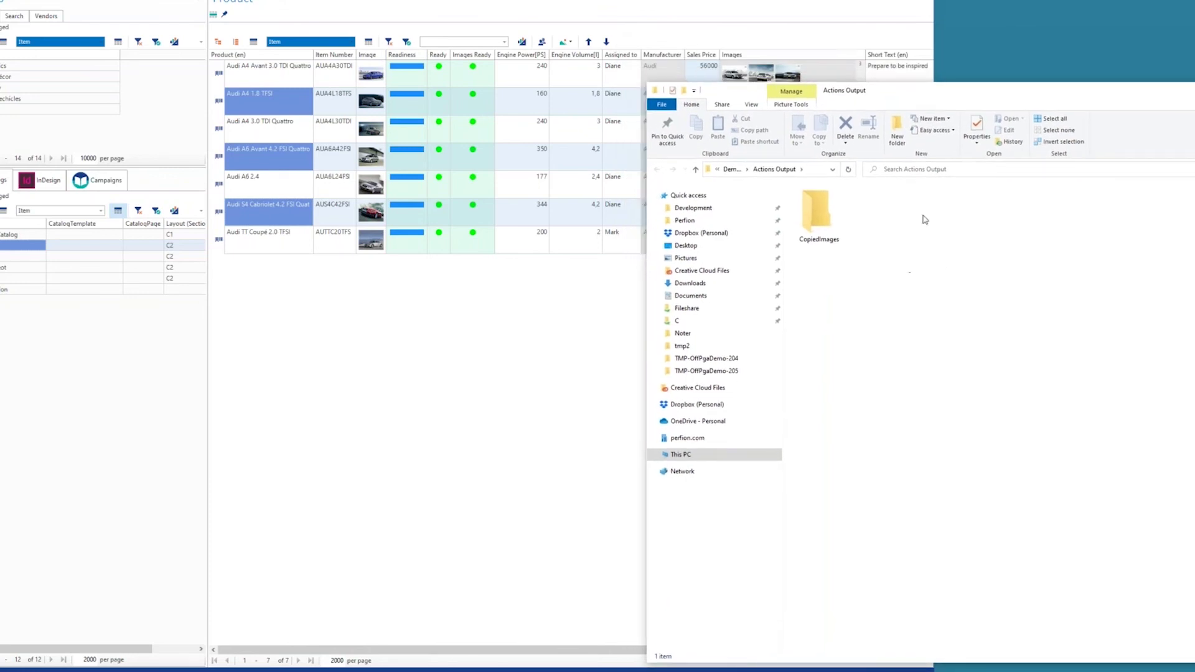
{"action": "left_click", "coordinate": [379, 316]}
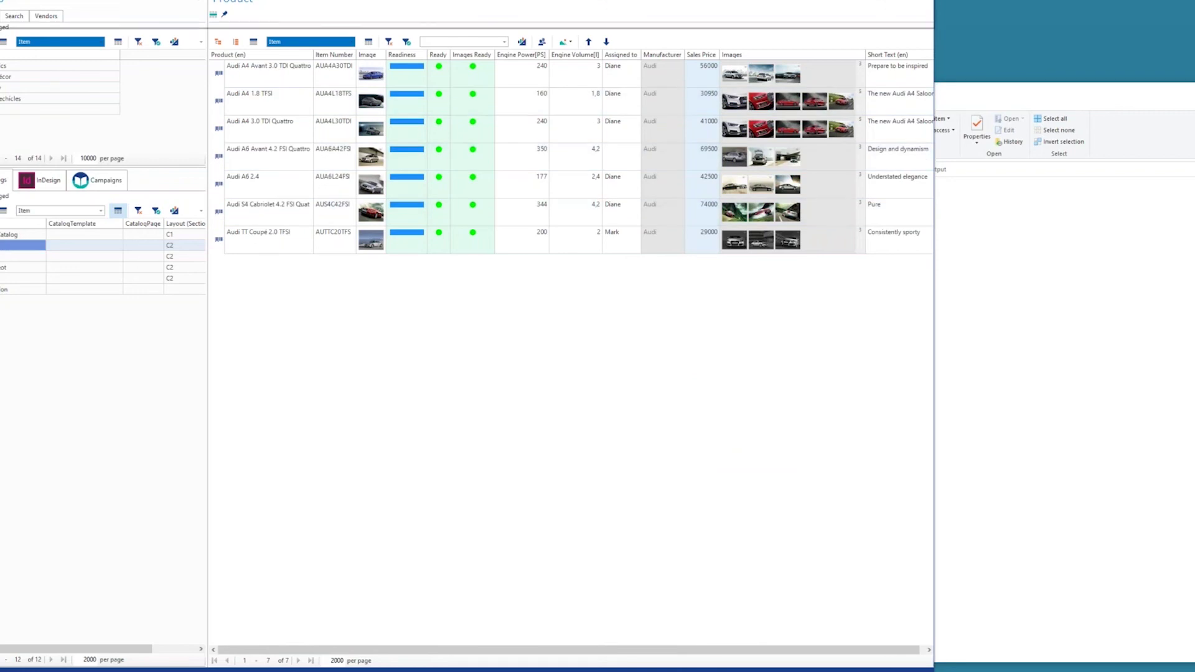
{"action": "left_click", "coordinate": [85, 15]}
- Run the Exports action Export to 'Customer 2' (Data + Images)
{"action": "left_click", "coordinate": [119, 58]}
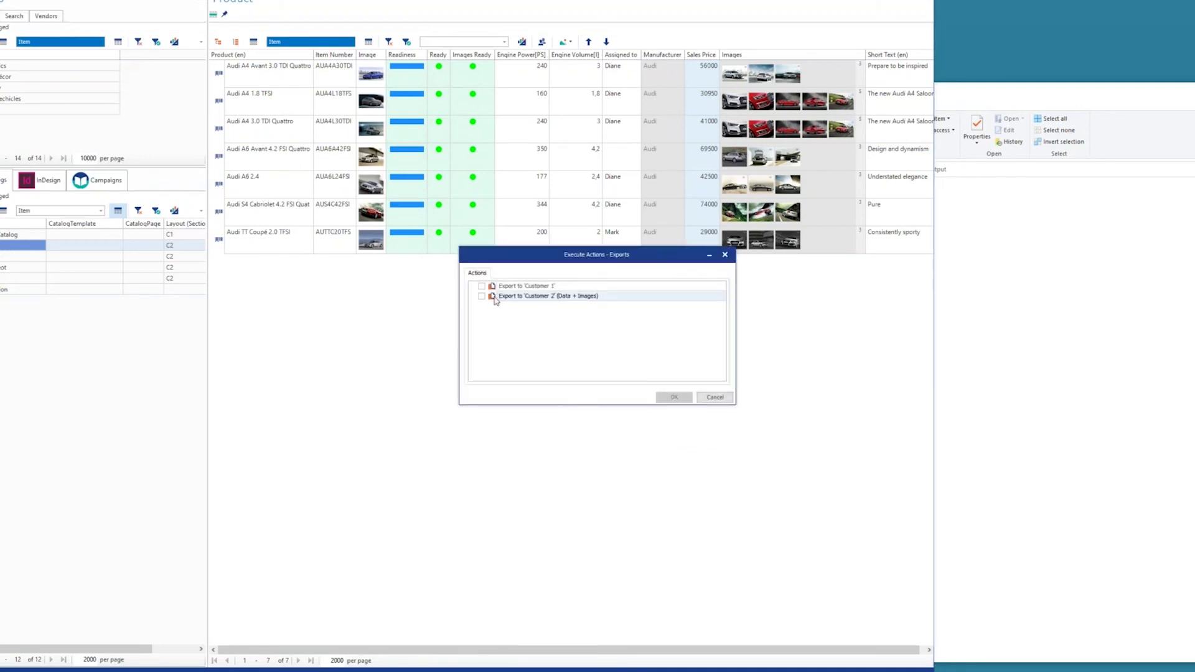
{"action": "left_click", "coordinate": [482, 297]}
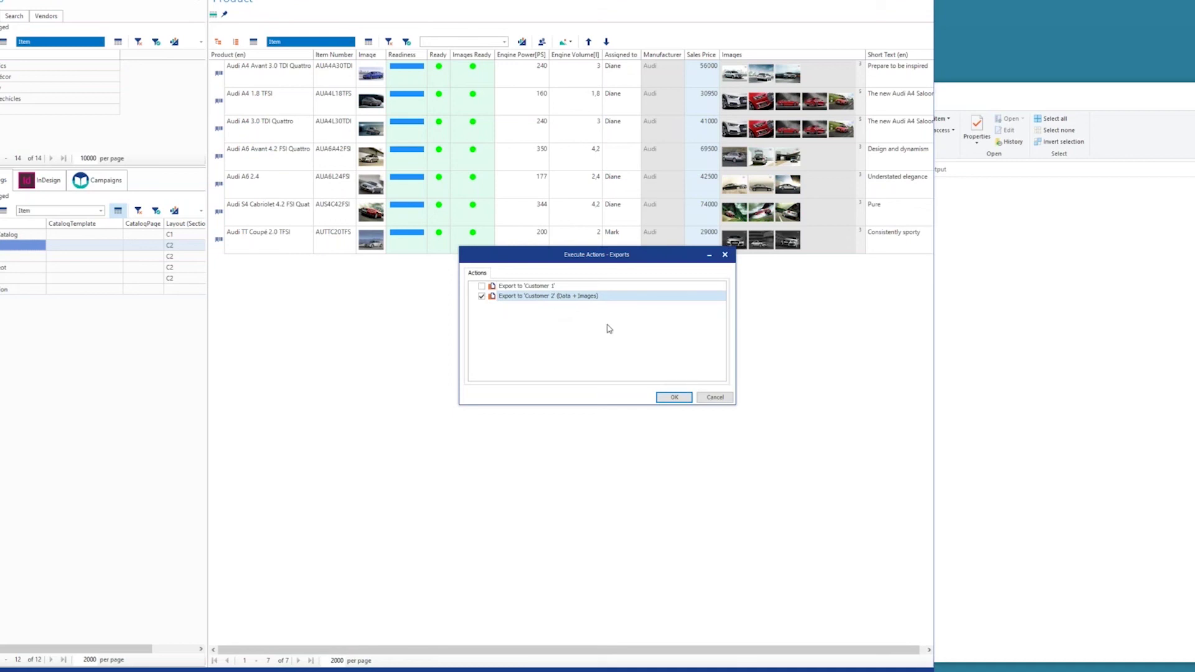
{"action": "left_click", "coordinate": [675, 399]}
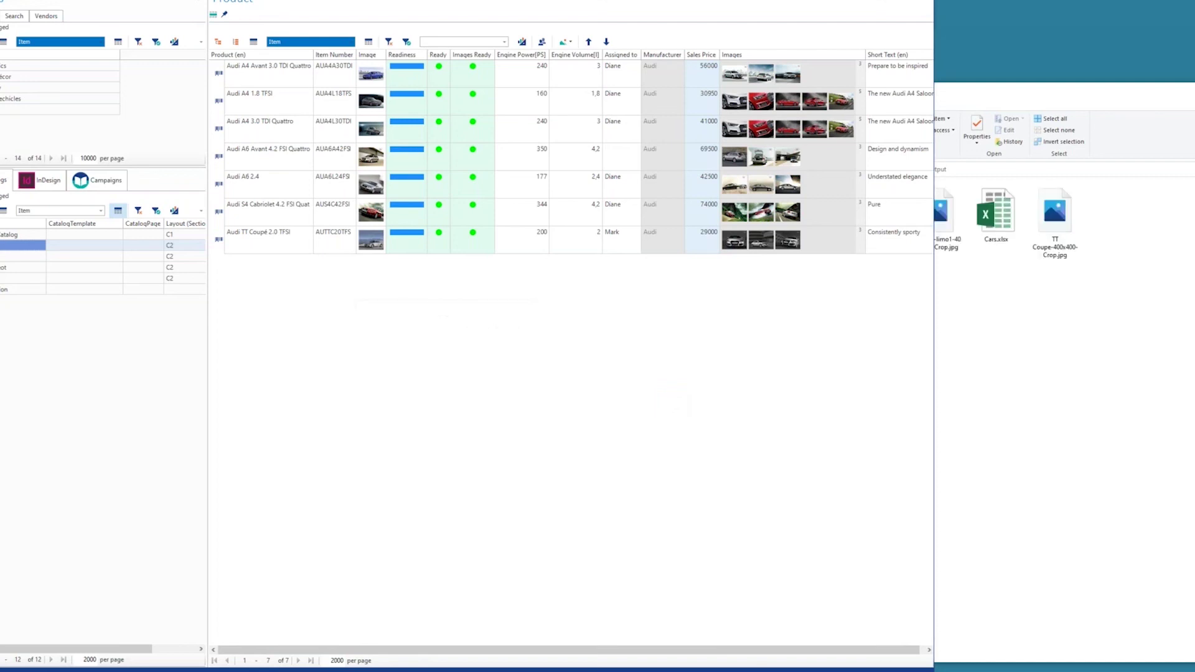
- Dismiss the export message and browse the 3series, AudiA4-limo1 and TT Coupe cropped images and Cars.xlsx
{"action": "key", "text": "Return"}
{"action": "left_click", "coordinate": [1006, 226]}
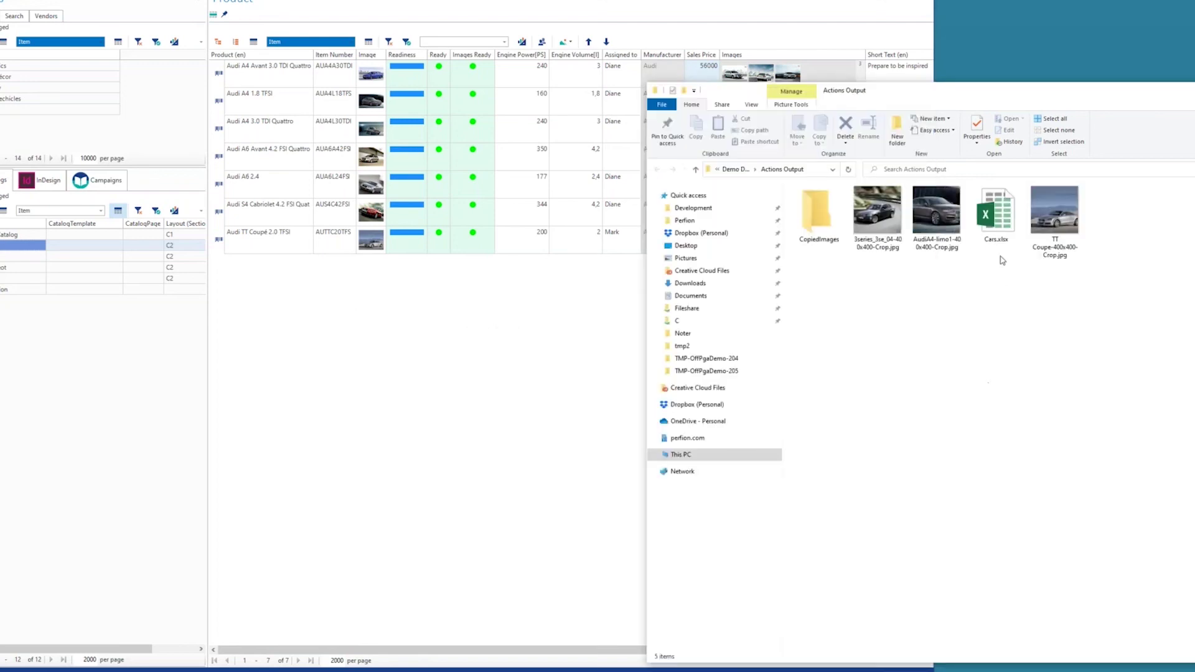
{"action": "left_click", "coordinate": [878, 226]}
{"action": "left_click", "coordinate": [933, 224]}
{"action": "left_click", "coordinate": [1051, 216]}
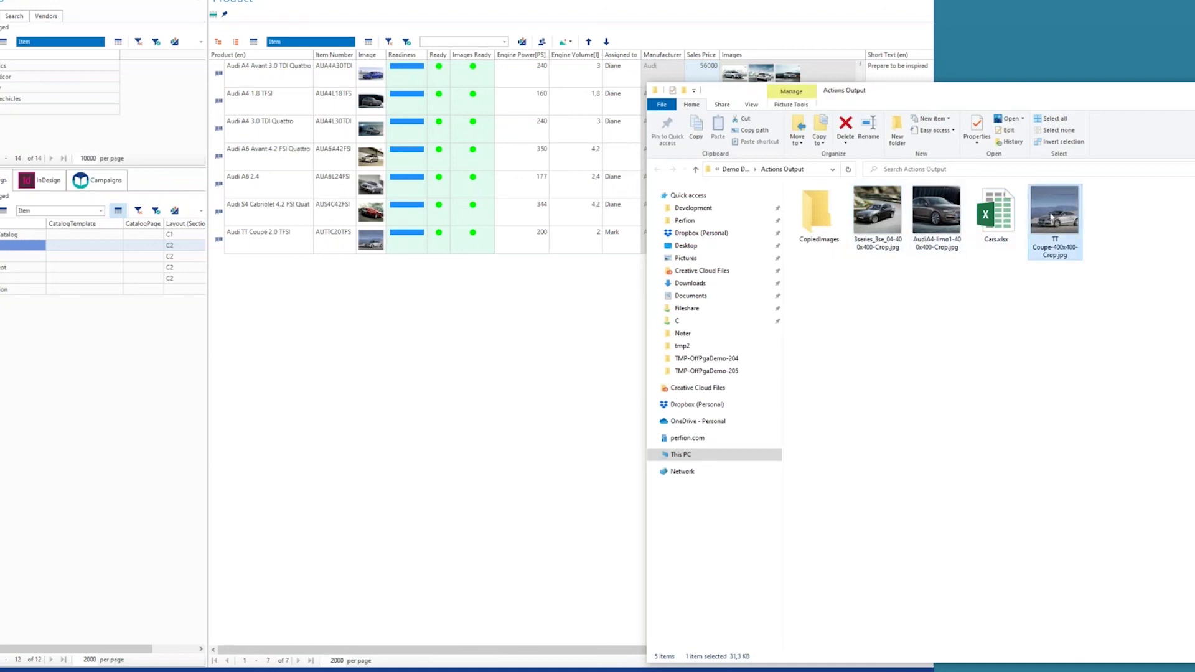
{"action": "left_click", "coordinate": [992, 223]}
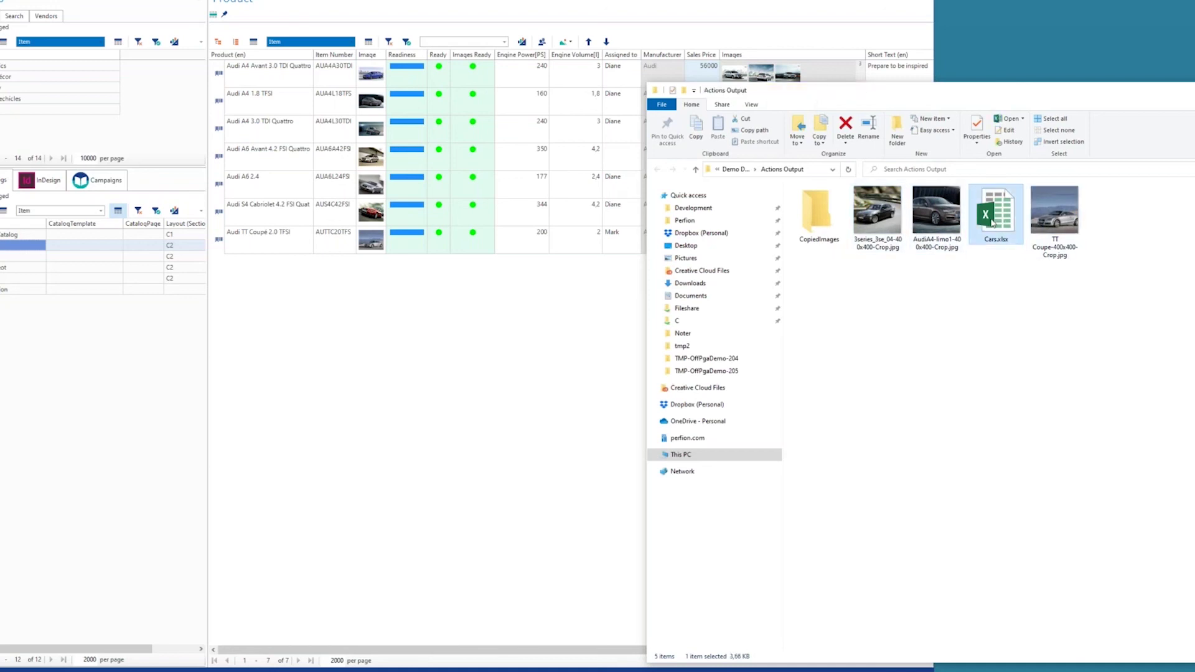
- Open Cars.xlsx, review headers, horse power, engine size and image names E2:E4, then close it
{"action": "double_click", "coordinate": [992, 223]}
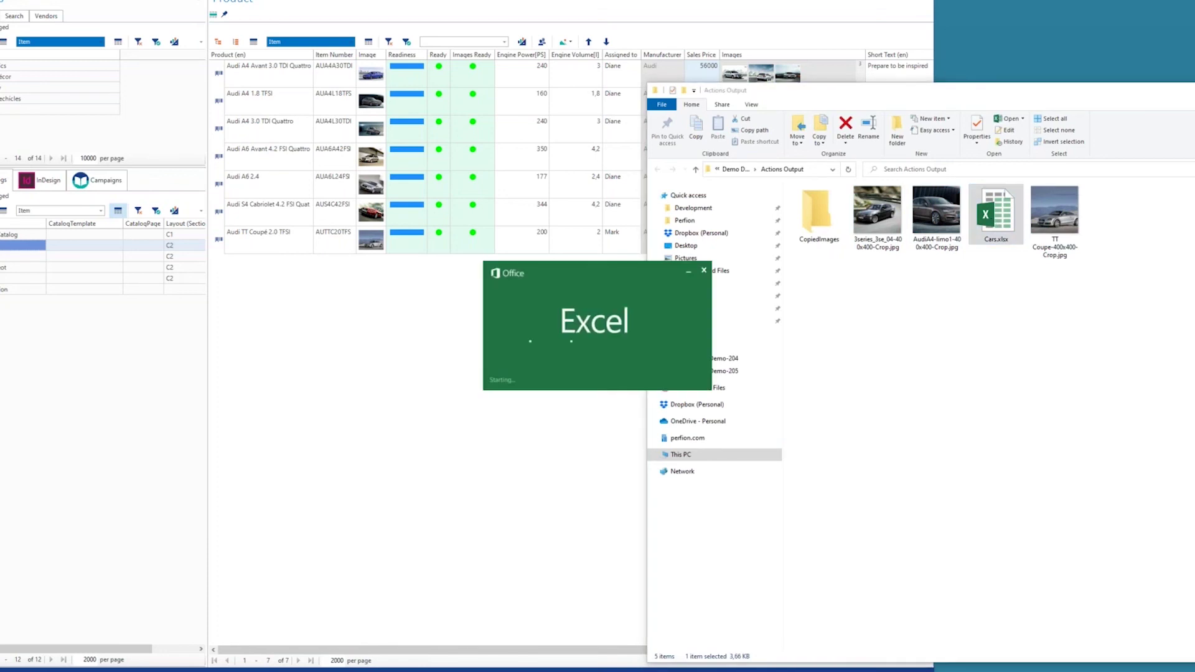
{"action": "left_click_drag", "start_coordinate": [585, 267], "coordinate": [585, 284]}
{"action": "left_click", "coordinate": [506, 275]}
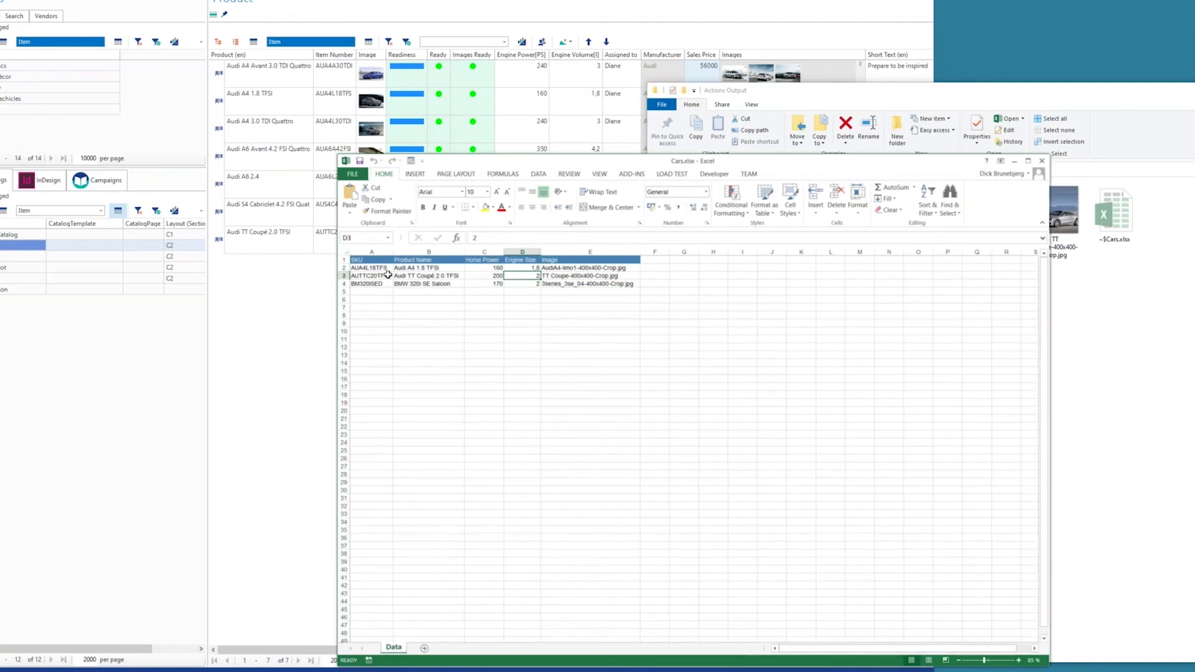
{"action": "left_click_drag", "start_coordinate": [367, 260], "coordinate": [597, 260]}
{"action": "left_click", "coordinate": [489, 276]}
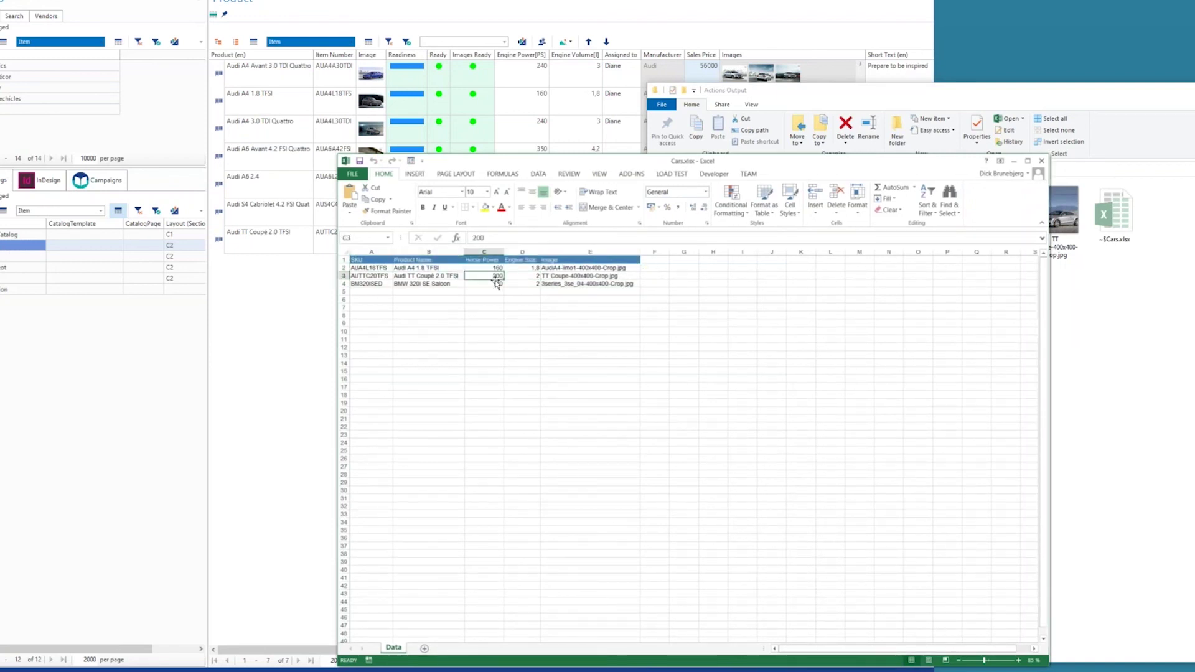
{"action": "left_click", "coordinate": [571, 269]}
{"action": "left_click_drag", "start_coordinate": [571, 278], "coordinate": [578, 282]}
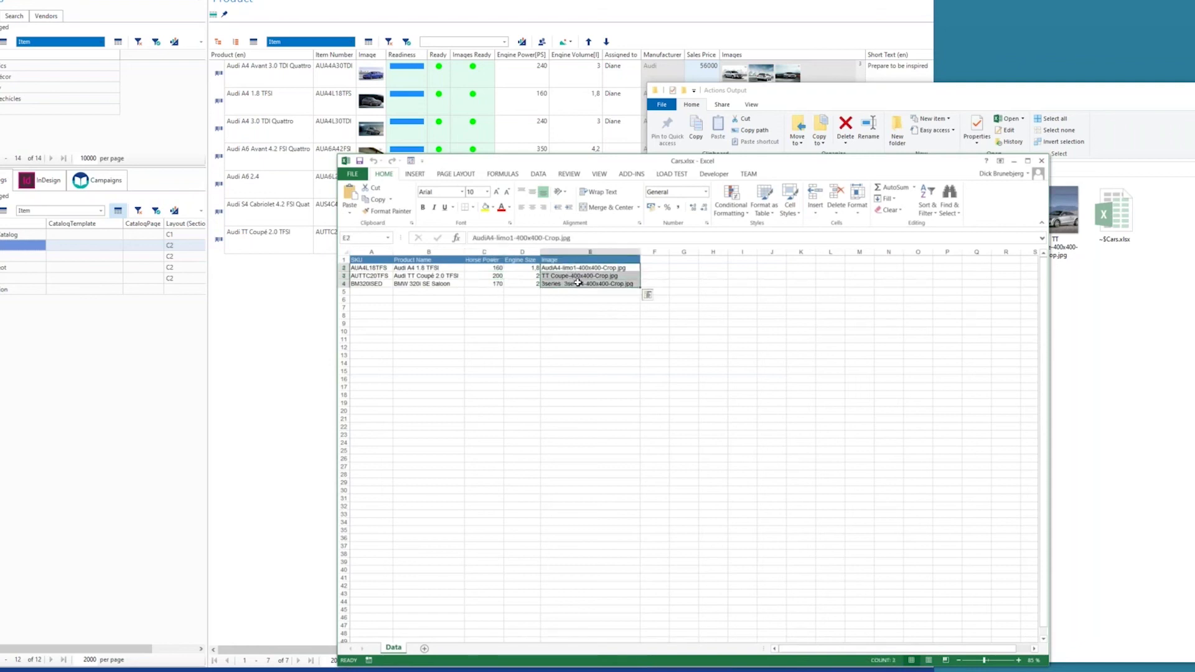
{"action": "left_click", "coordinate": [1041, 161]}
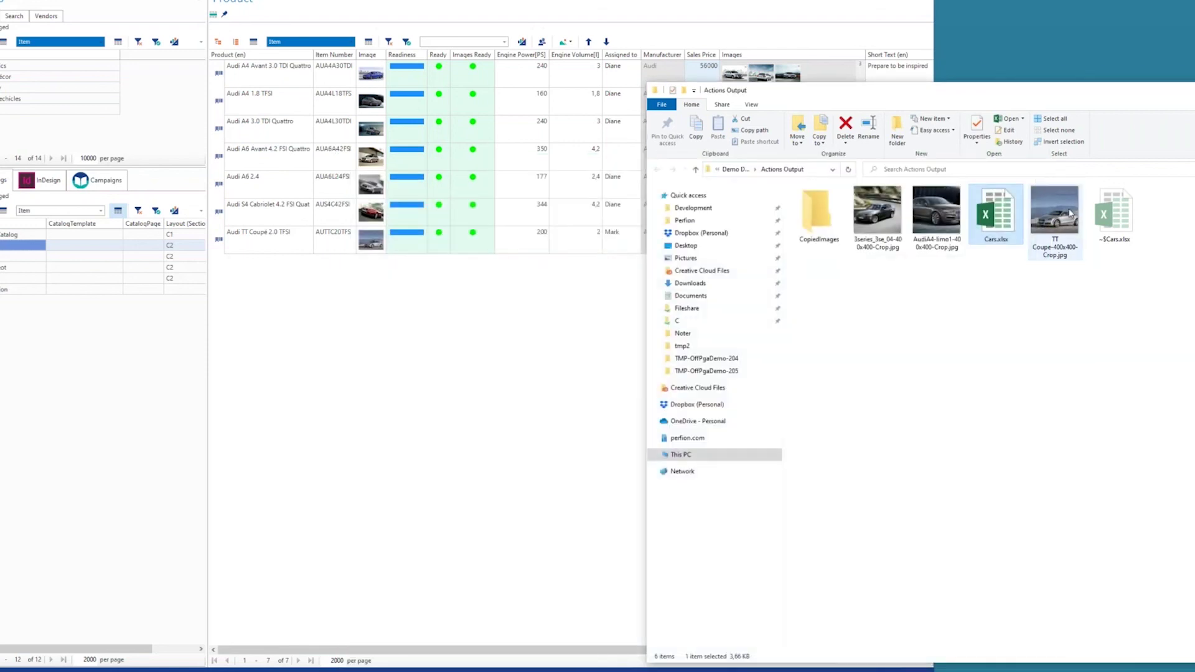
- Clear the file selection, move the Explorer window on screen, and close Actions Output
{"action": "left_click", "coordinate": [882, 284]}
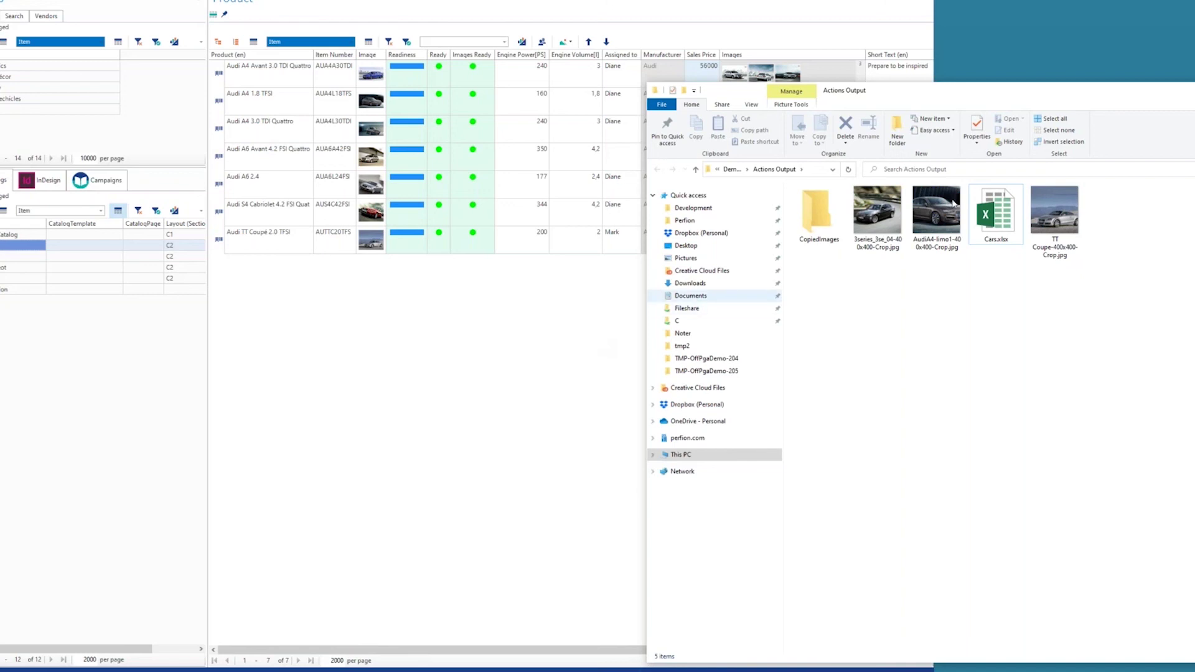
{"action": "left_click_drag", "start_coordinate": [1188, 94], "coordinate": [1113, 100]}
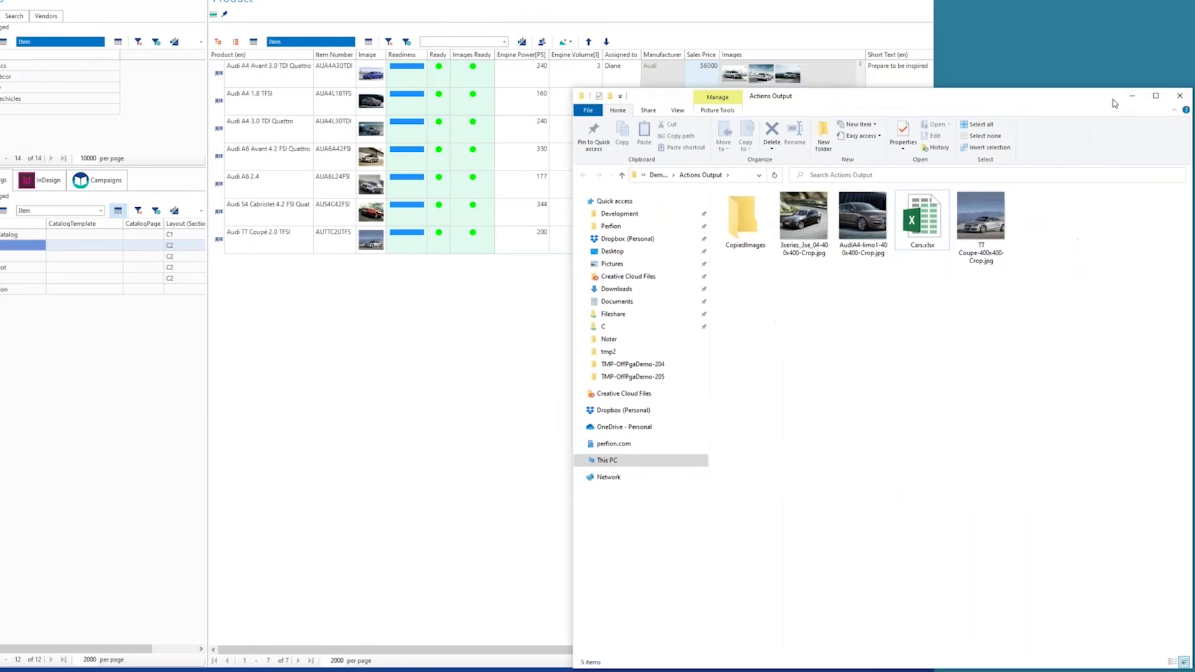
{"action": "left_click", "coordinate": [1179, 95]}
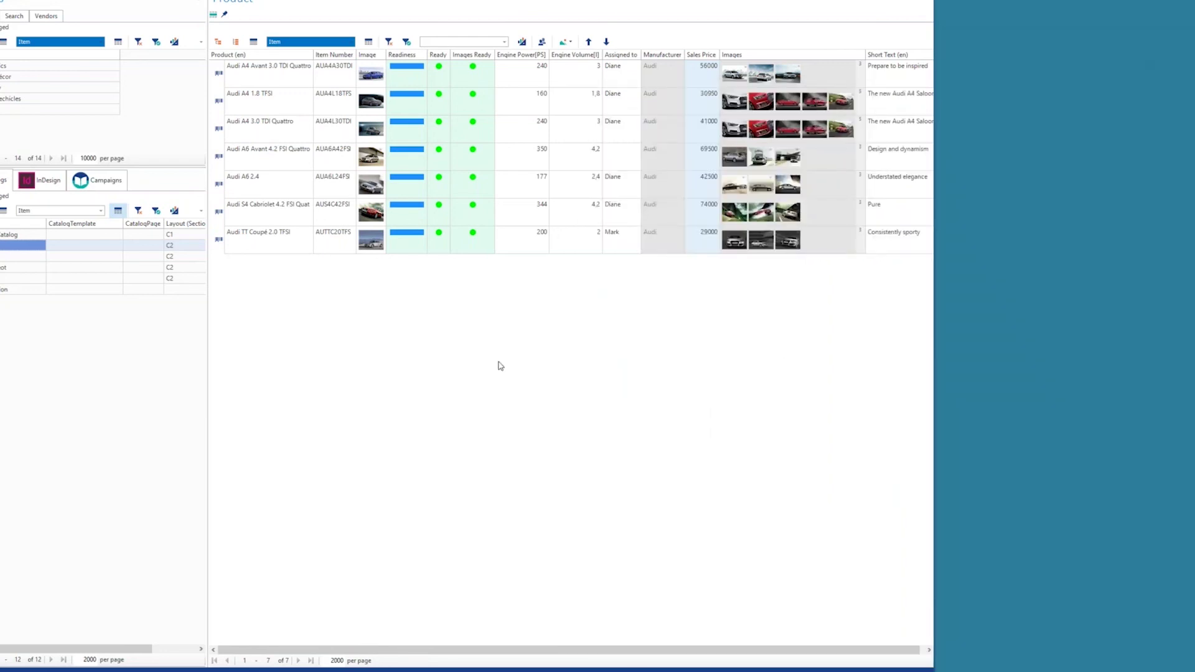
- Launch Microsoft Word from Windows search
{"action": "key", "text": "super"}
{"action": "type", "text": "word"}
{"action": "key", "text": "Return"}
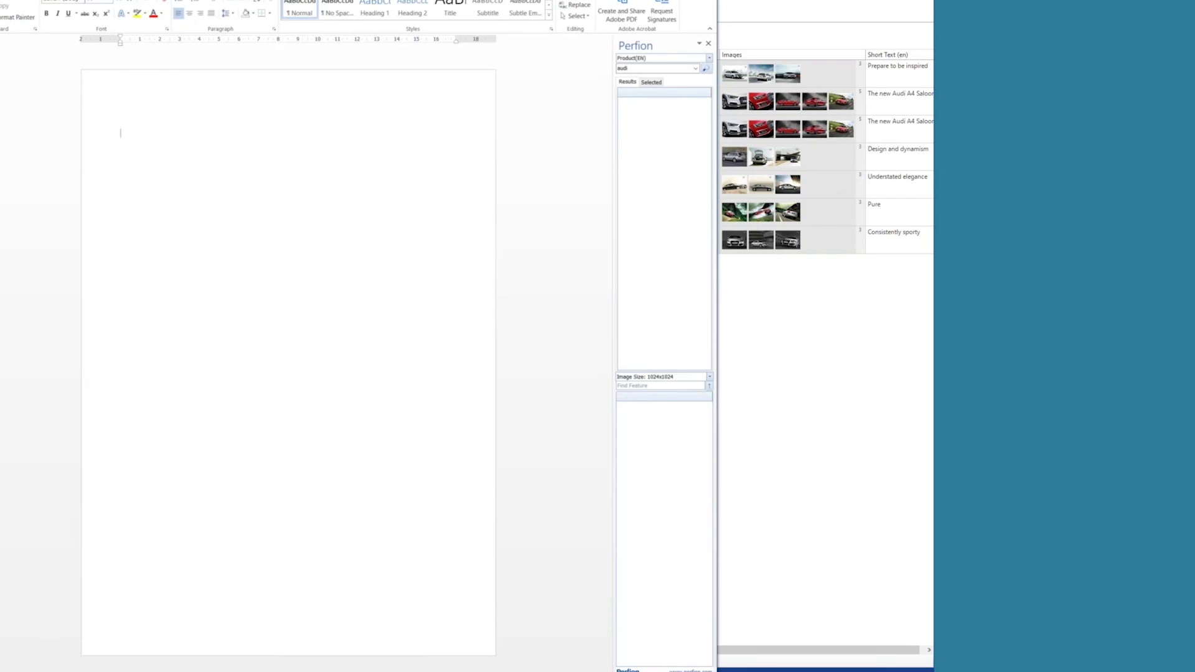
- Search Perfion for audi and insert the A4 Avant 3.0 TDI Quattro's image at the page top
{"action": "left_click", "coordinate": [706, 69]}
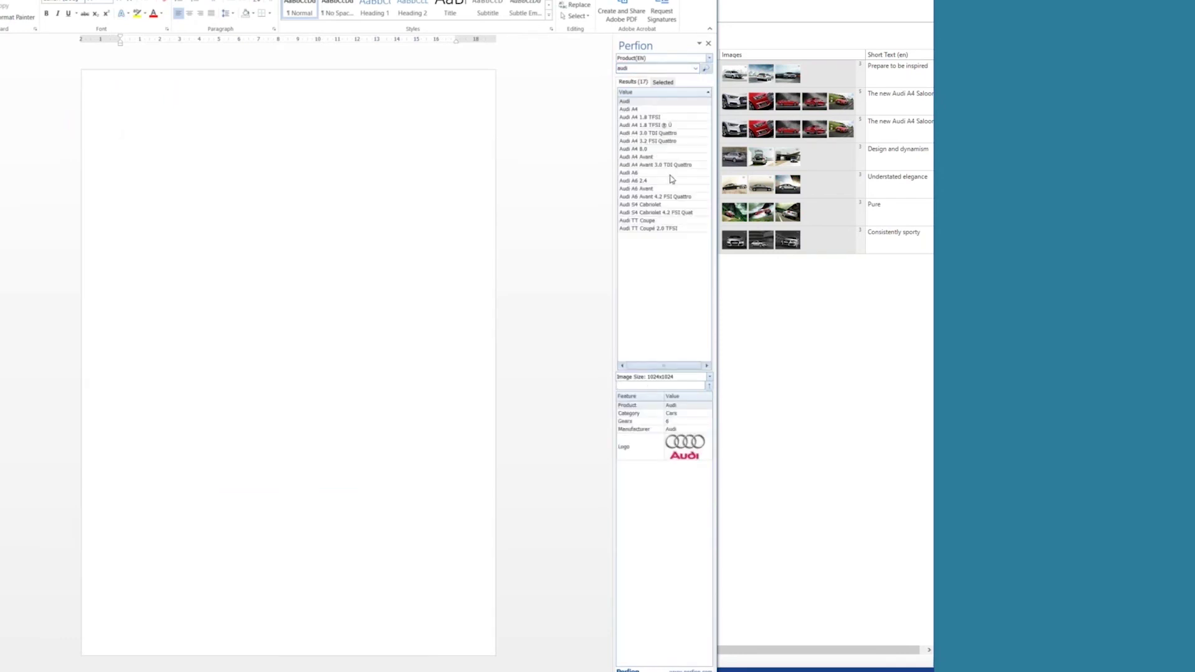
{"action": "left_click", "coordinate": [671, 166]}
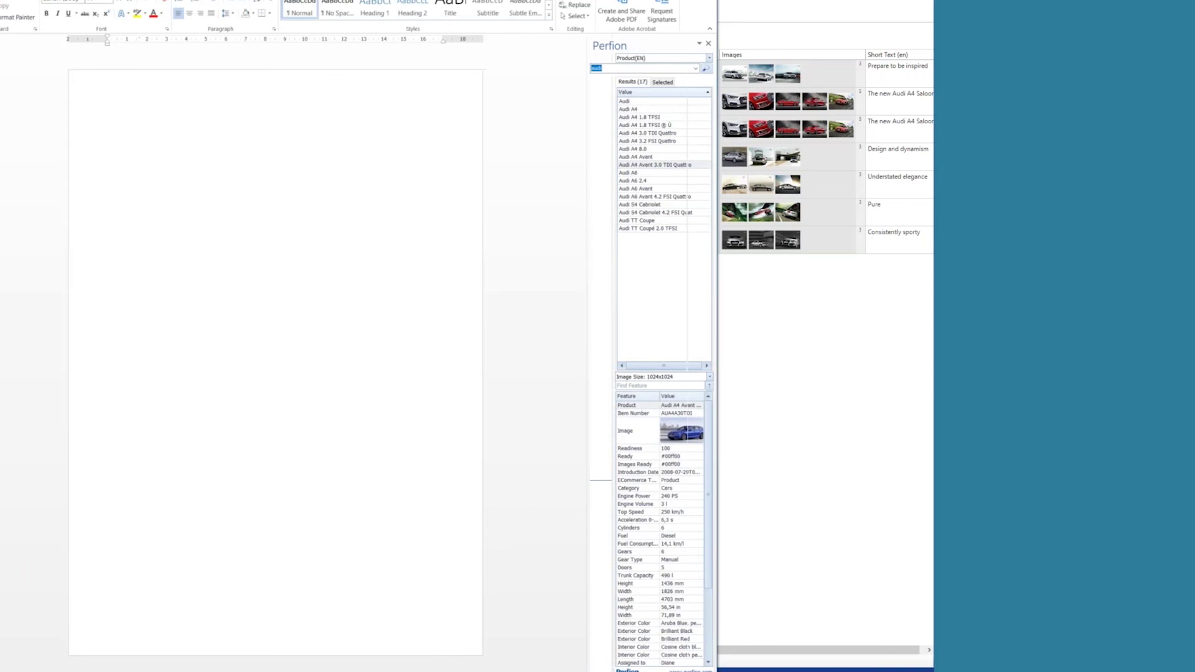
{"action": "left_click", "coordinate": [174, 133]}
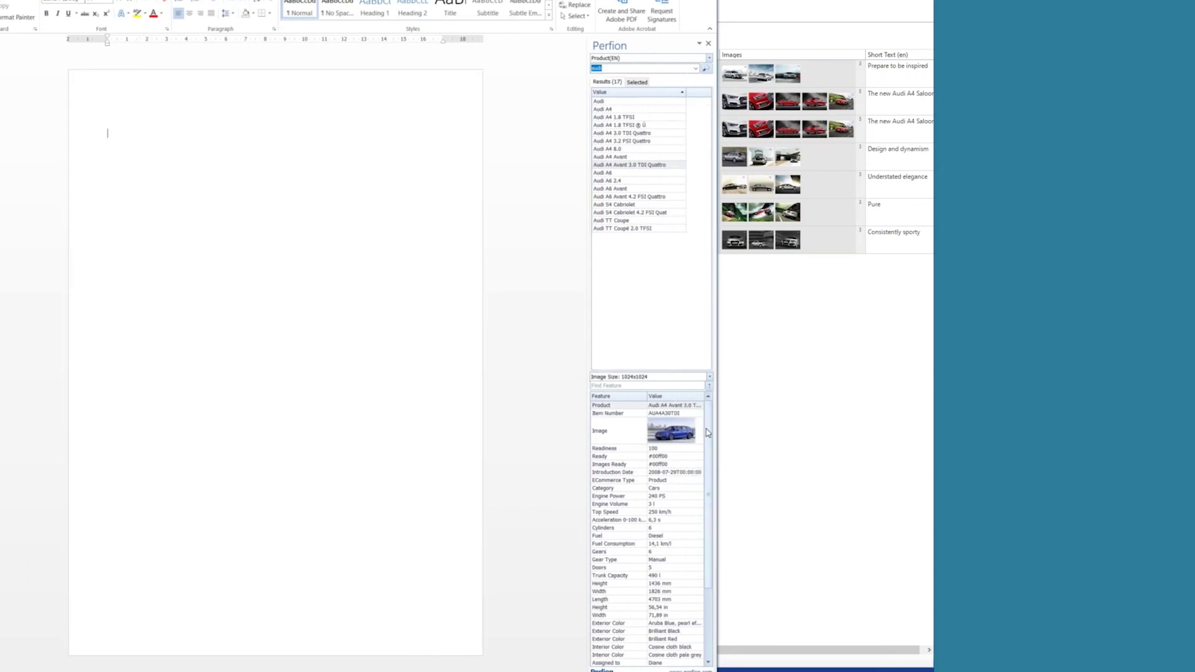
{"action": "left_click_drag", "start_coordinate": [419, 320], "coordinate": [374, 274]}
{"action": "key", "text": "Down"}
- Filter features by 'des' and insert the car's Description paragraph below the image
{"action": "left_click", "coordinate": [623, 385]}
{"action": "type", "text": "des"}
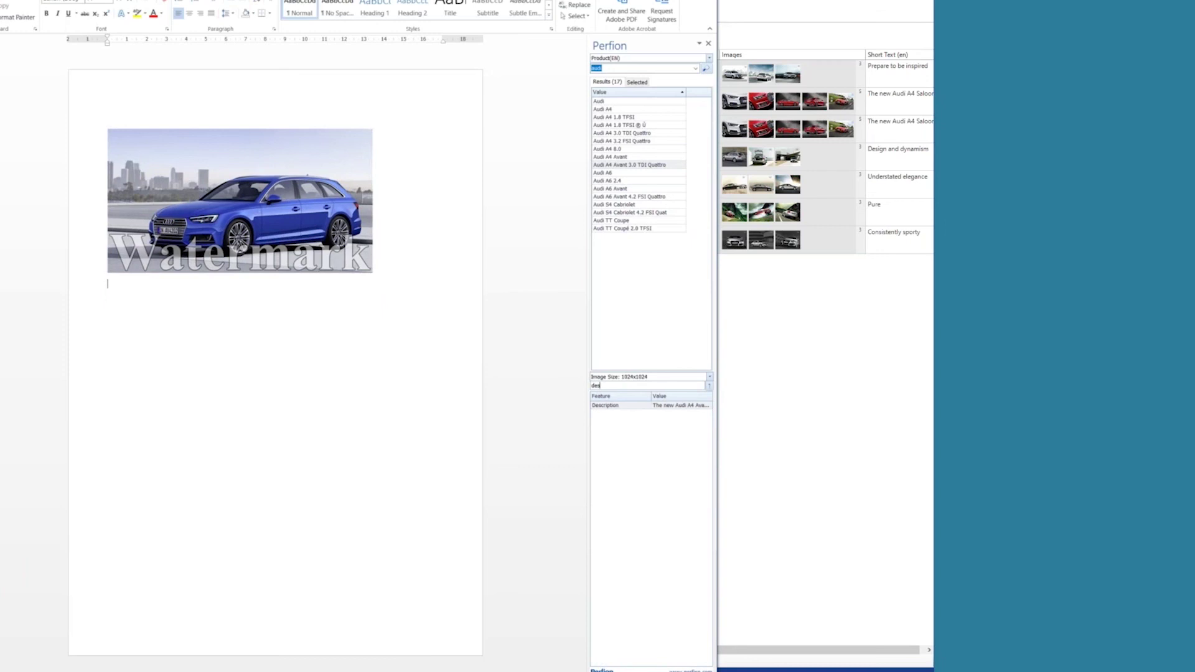
{"action": "left_click", "coordinate": [671, 406]}
{"action": "double_click", "coordinate": [671, 408]}
{"action": "key", "text": "BackSpace"}
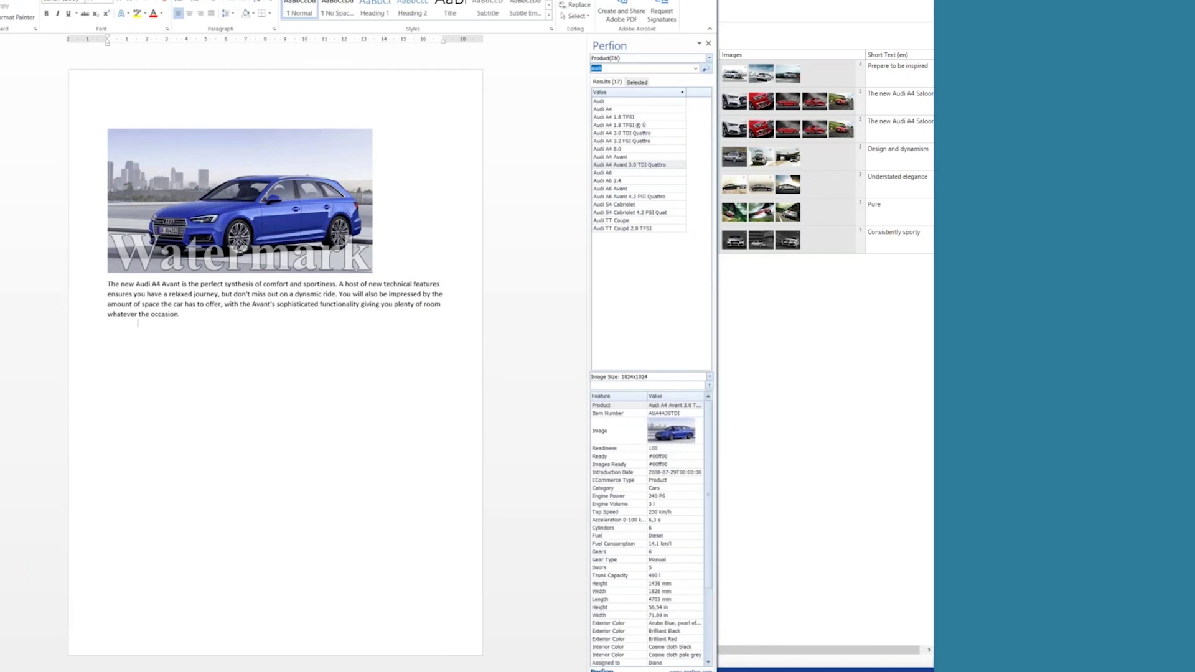
- Add the A6 Avant and S4 Cabriolet to the selection and open the selected products grid
{"action": "left_click", "coordinate": [661, 165]}
{"action": "left_click", "coordinate": [659, 197]}
{"action": "left_click", "coordinate": [660, 212]}
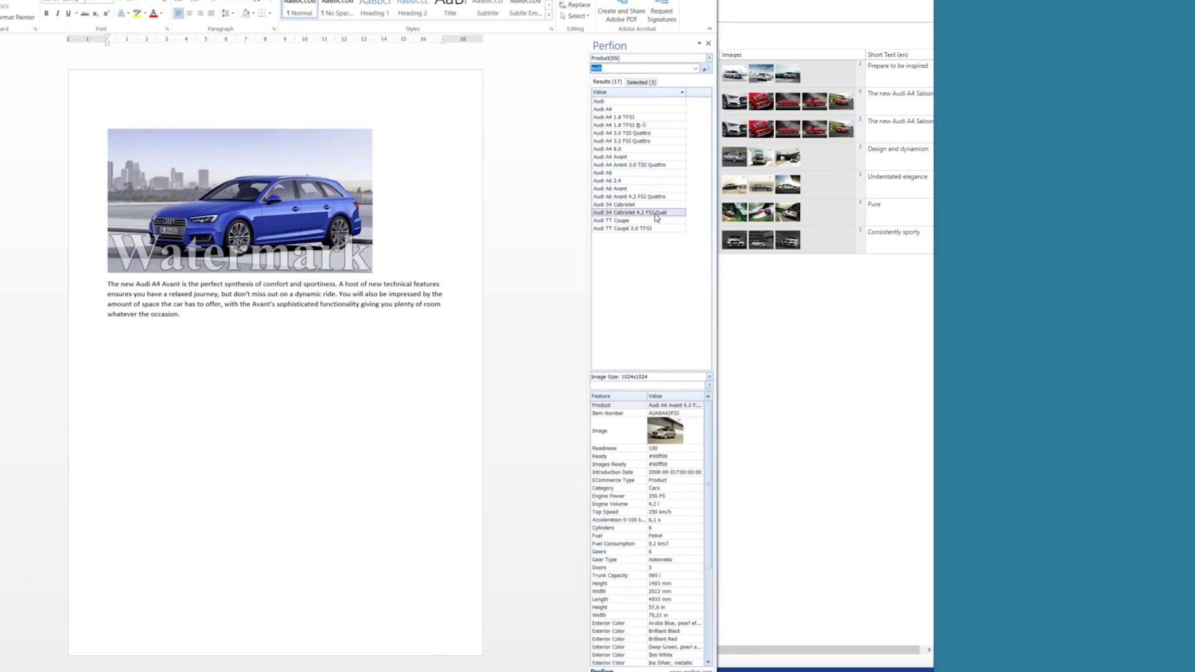
{"action": "left_click", "coordinate": [641, 83]}
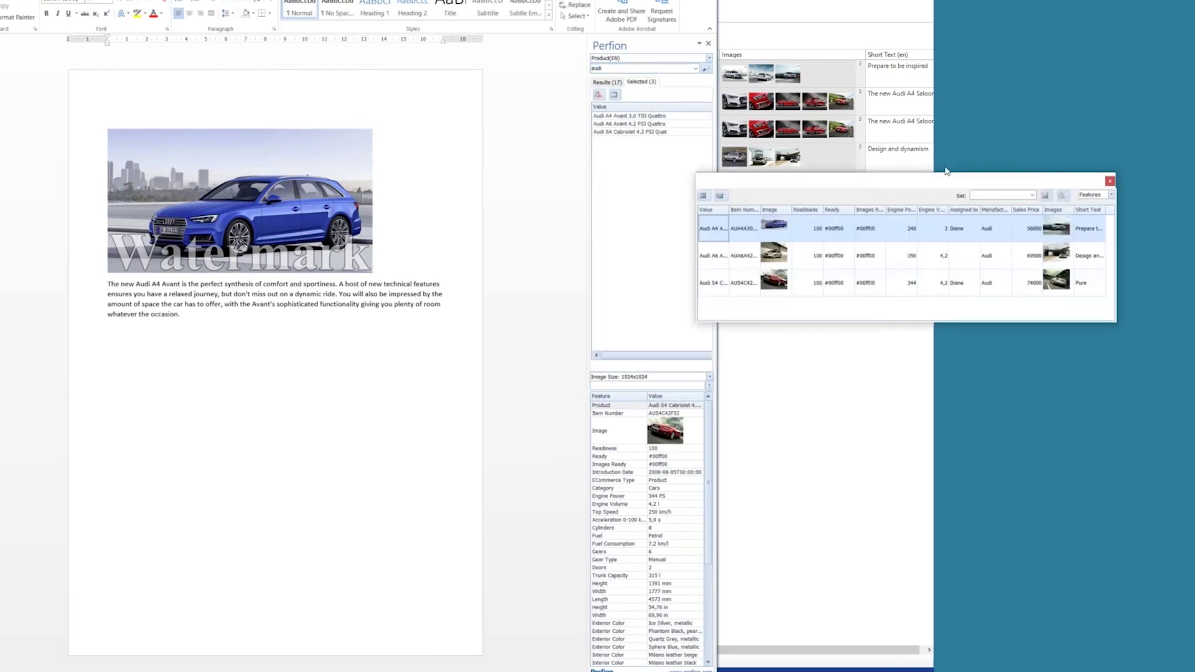
{"action": "left_click_drag", "start_coordinate": [942, 186], "coordinate": [680, 201]}
- Show All features, move Description next to Assigned to, and insert the comparison table
{"action": "left_click", "coordinate": [847, 201]}
{"action": "left_click", "coordinate": [886, 213]}
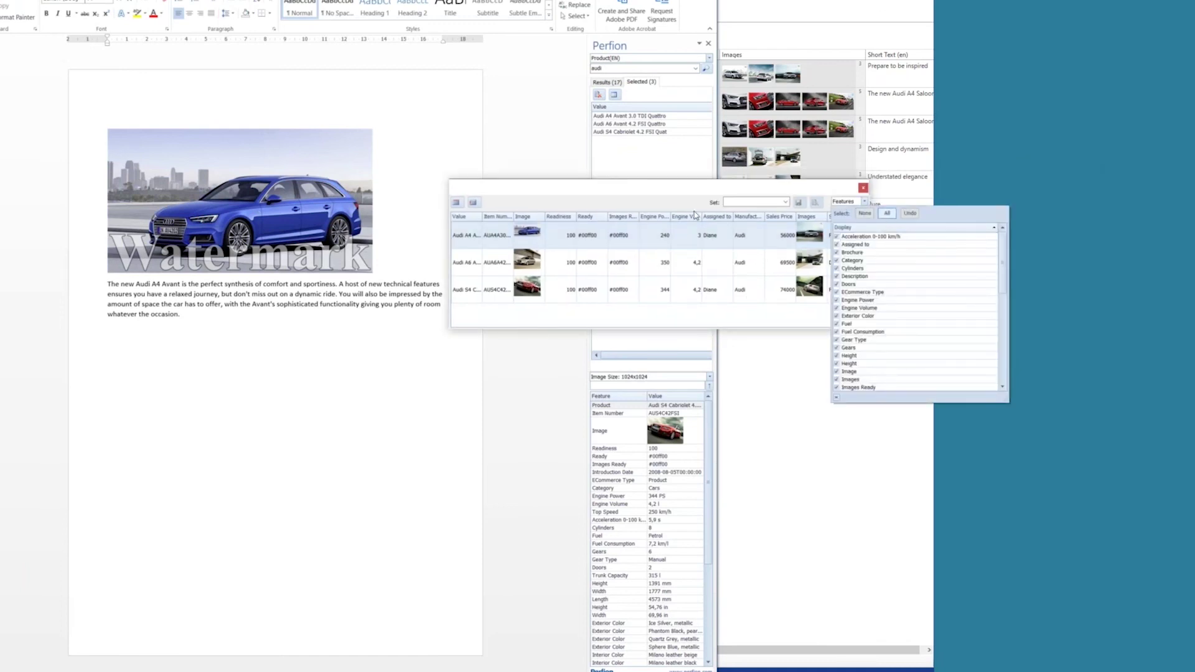
{"action": "left_click", "coordinate": [650, 206]}
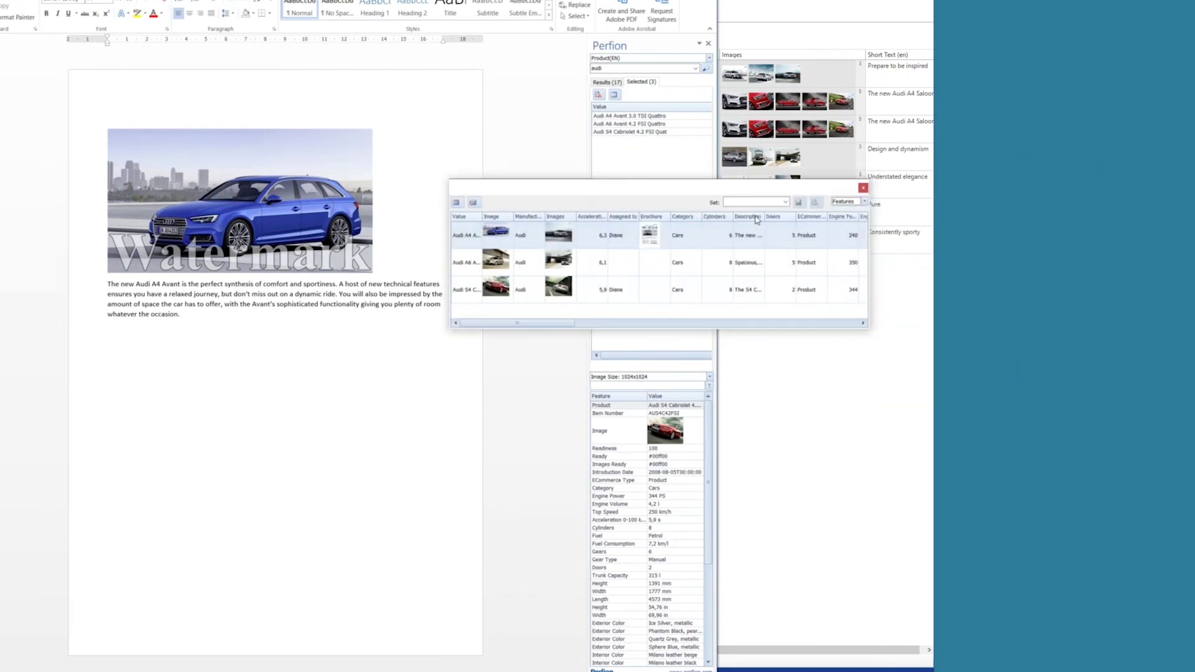
{"action": "left_click_drag", "start_coordinate": [755, 218], "coordinate": [647, 219]}
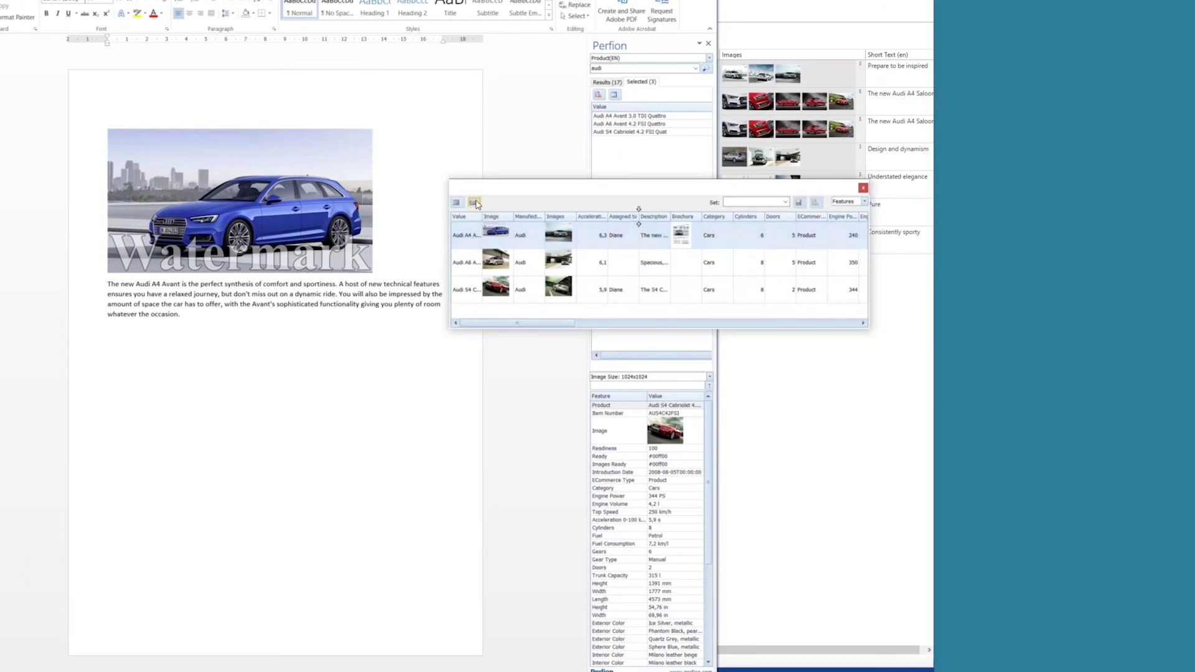
{"action": "left_click", "coordinate": [475, 203]}
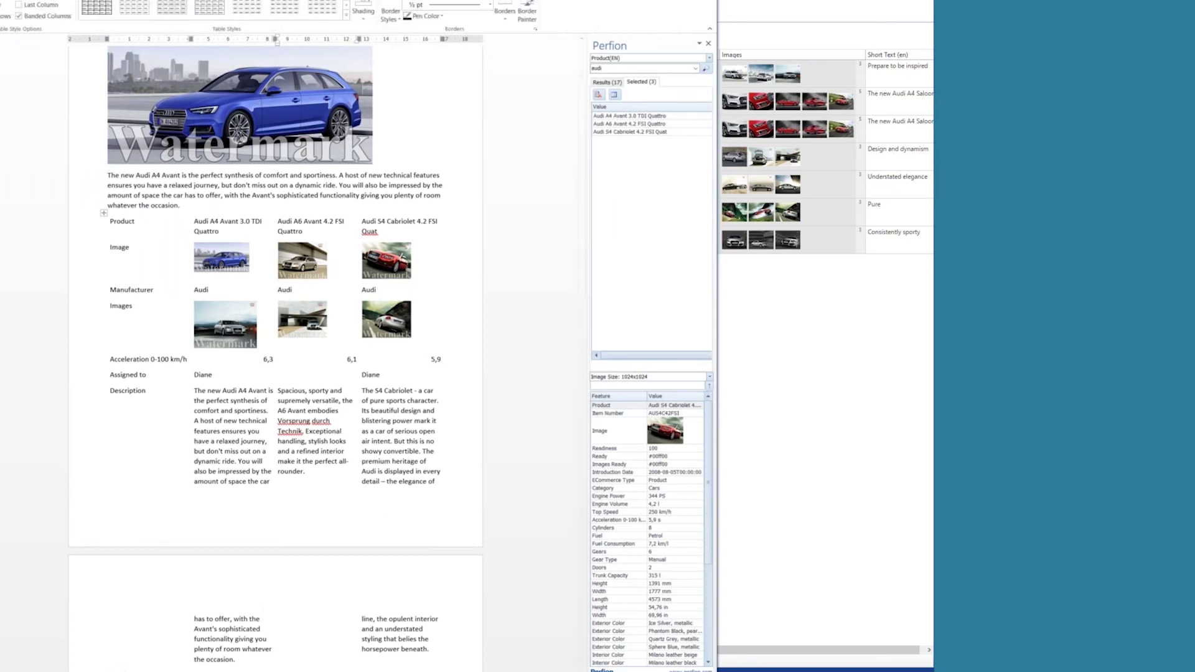
- Give the product table an orange-header table style, then close Word without saving the document
{"action": "left_click", "coordinate": [347, 17]}
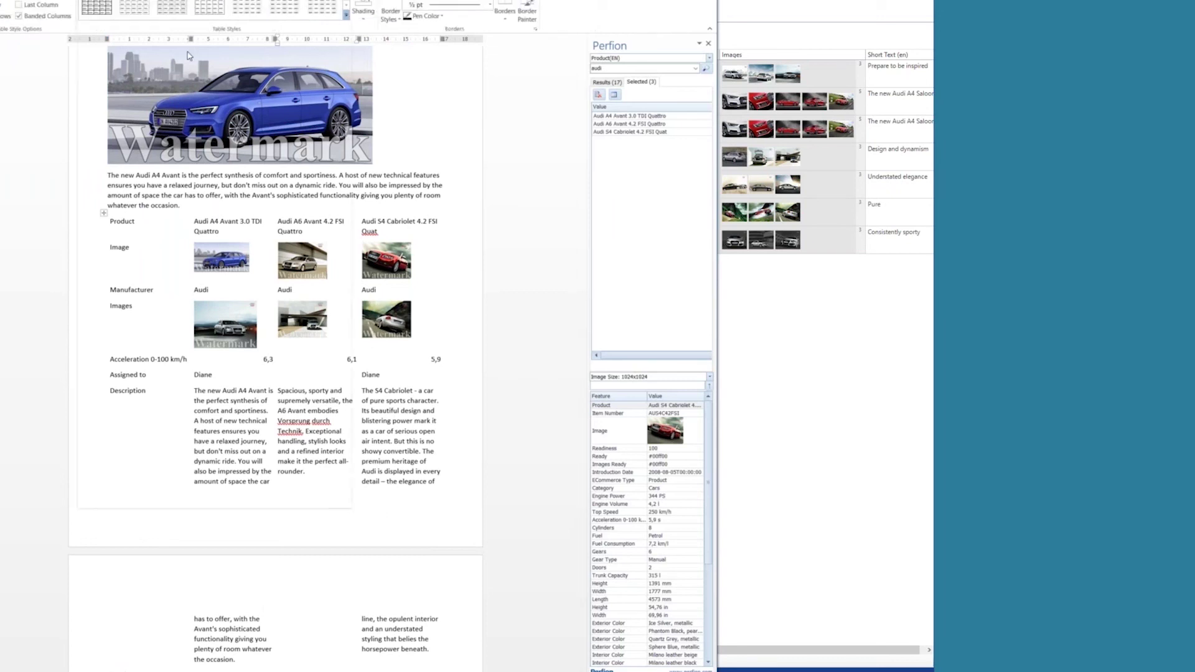
{"action": "key", "text": "Escape"}
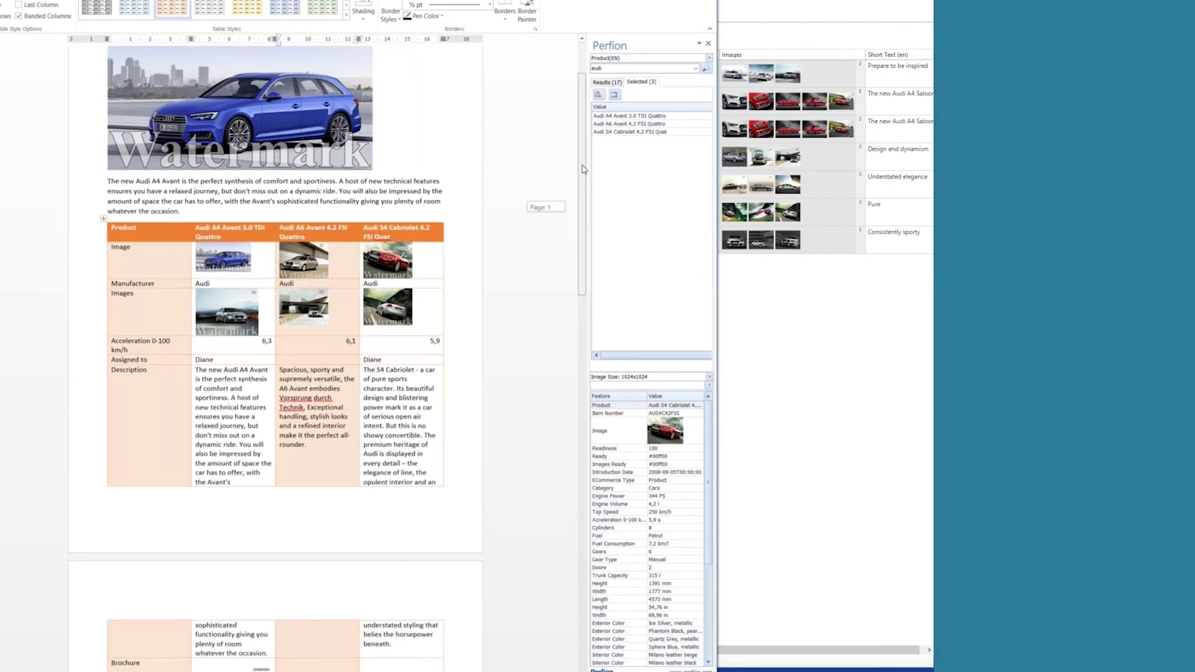
{"action": "scroll", "coordinate": [584, 169], "scroll_direction": "up", "scroll_amount": 3}
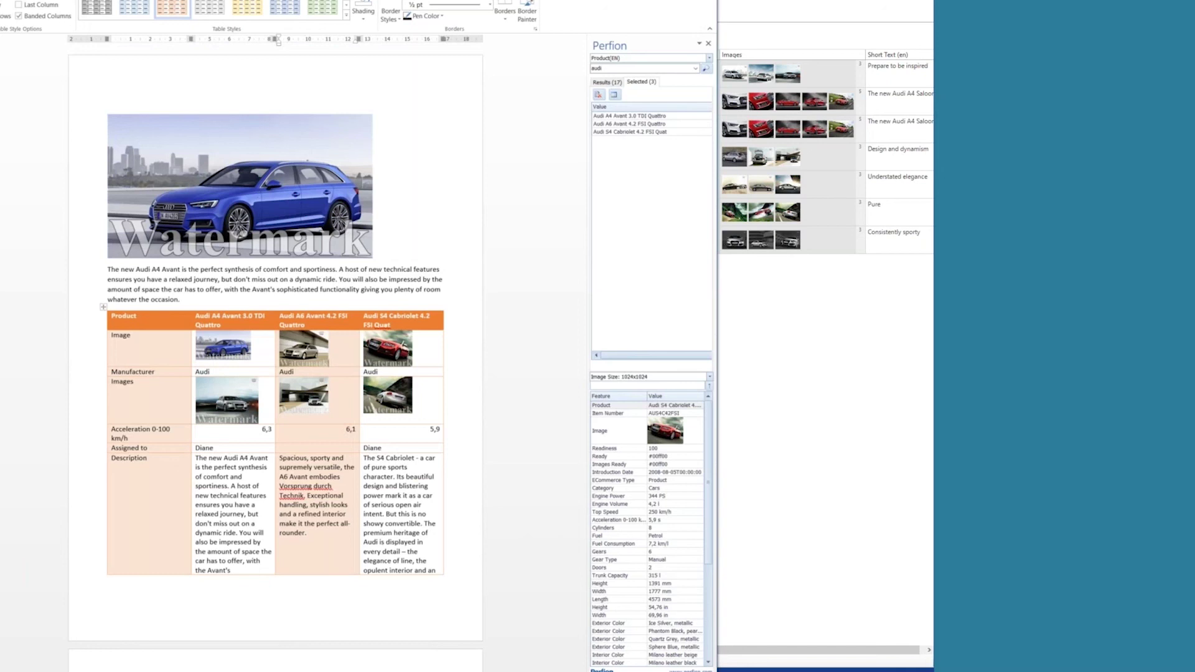
{"action": "key", "text": "alt+F4"}
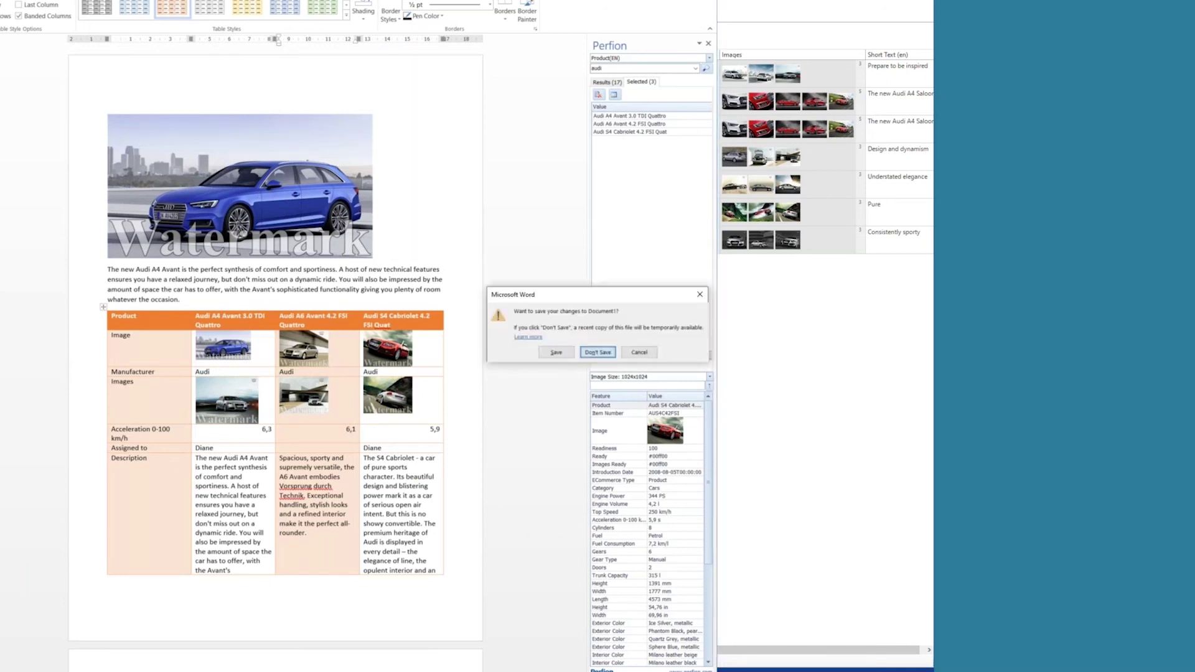
{"action": "key", "text": "Return"}
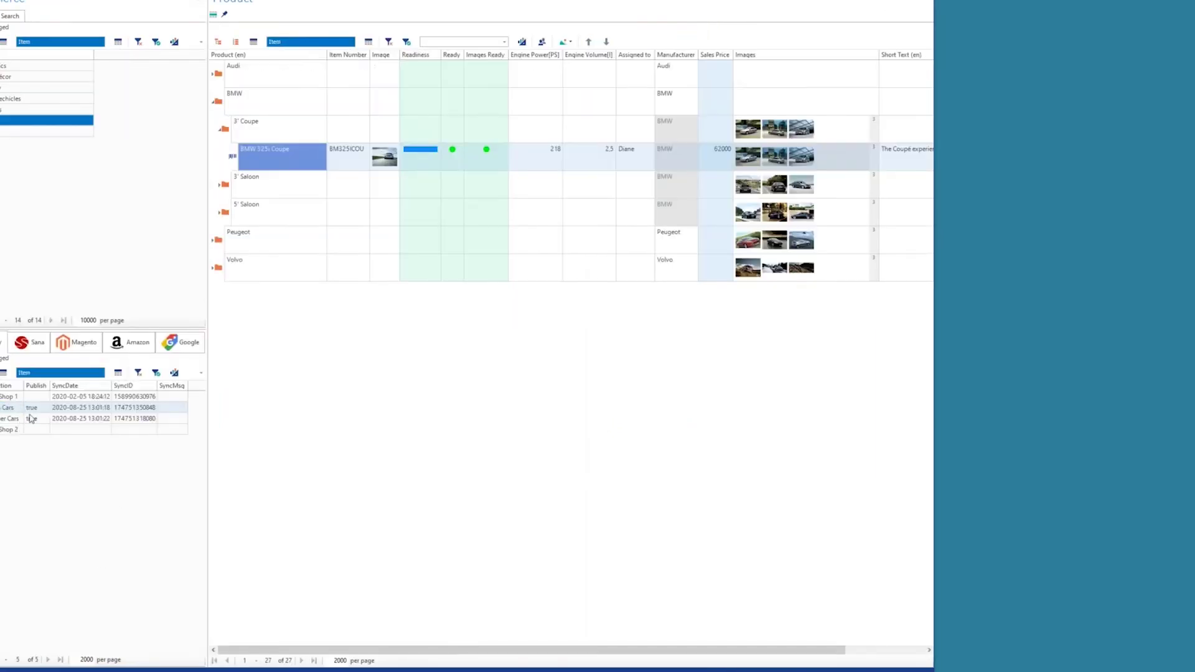
- Switch past the Dynamics NAV item card to the Perfion Store Products page in the browser
{"action": "key", "text": "alt+Tab"}
{"action": "key", "text": "alt+Tab"}
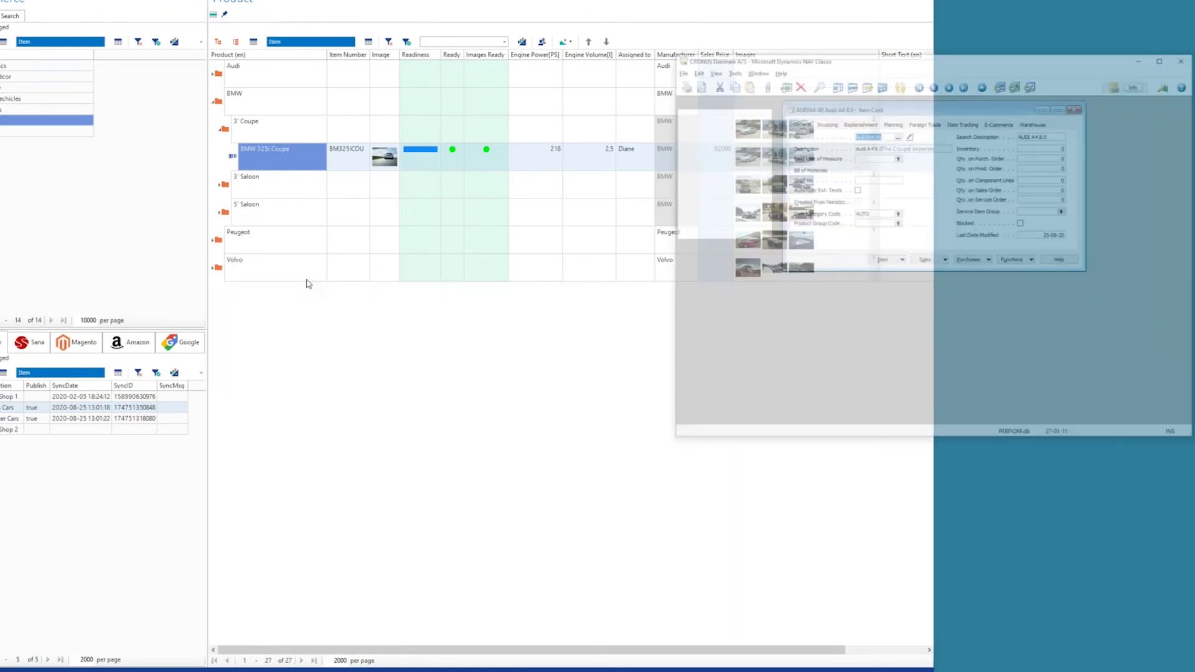
{"action": "key", "text": "alt+Tab"}
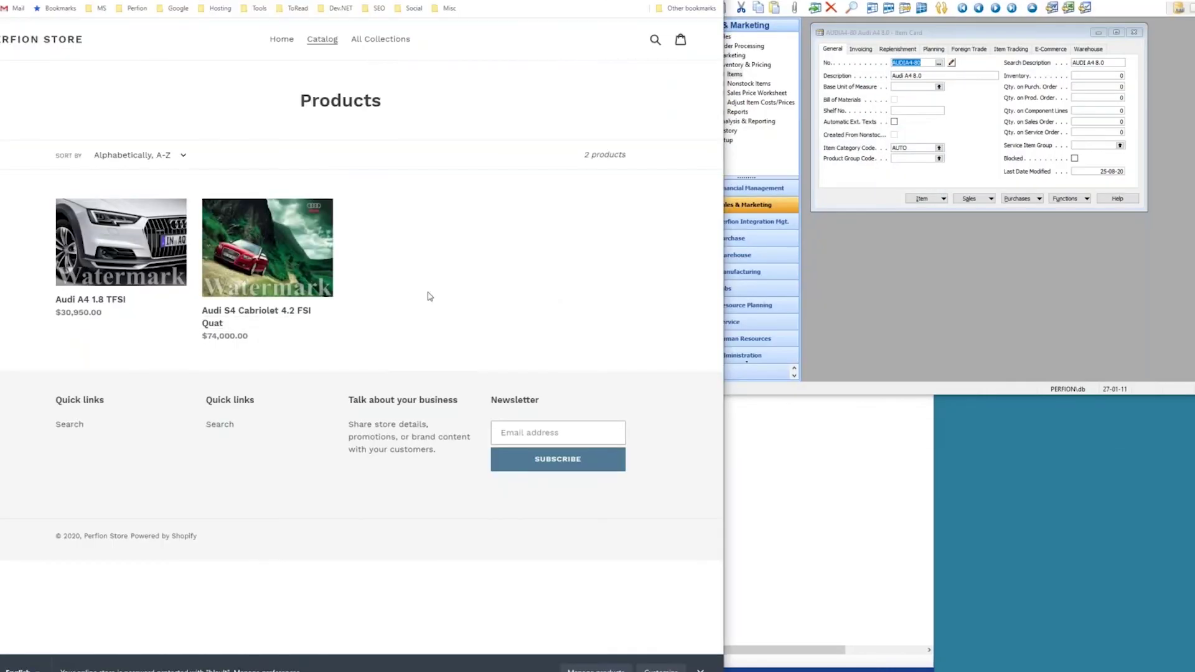
- Reload the store's Products page and show the BMW 325i Coupe's third, garage photo
{"action": "right_click", "coordinate": [429, 295]}
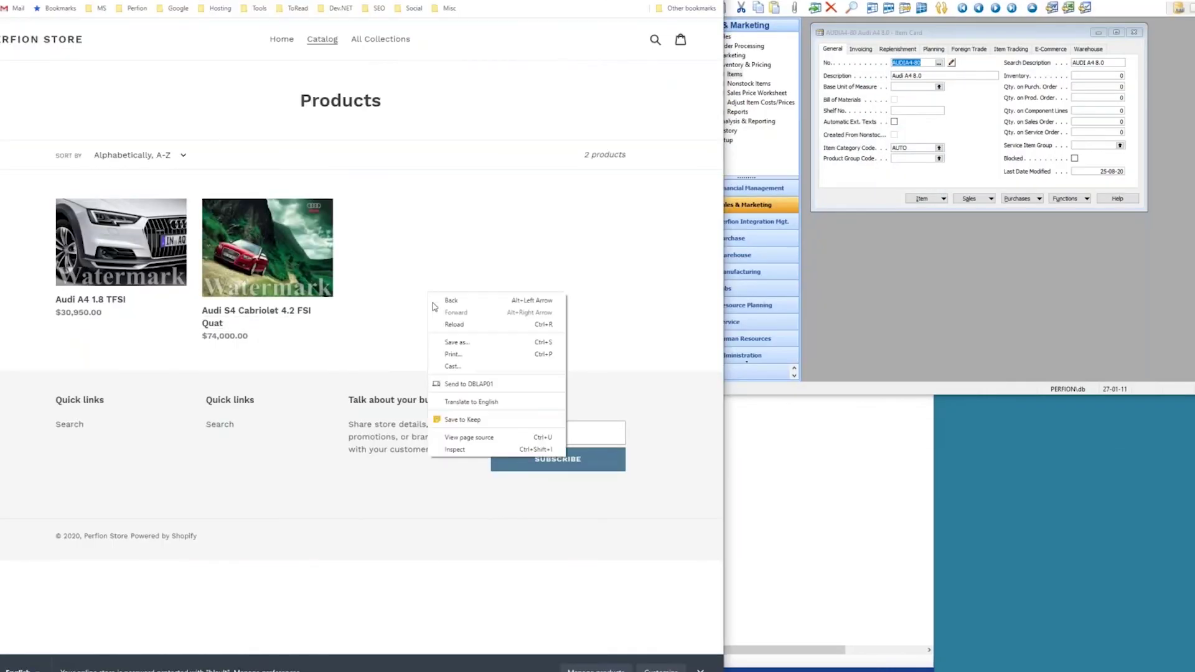
{"action": "left_click", "coordinate": [480, 325]}
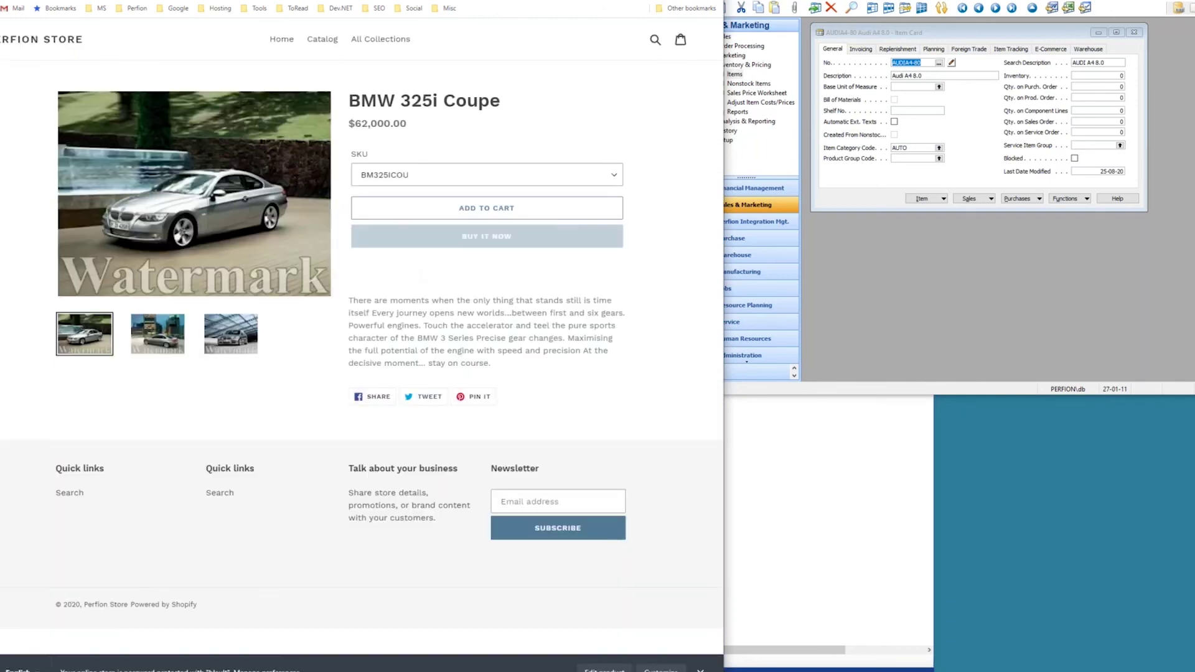
{"action": "left_click", "coordinate": [155, 348]}
{"action": "left_click", "coordinate": [232, 343]}
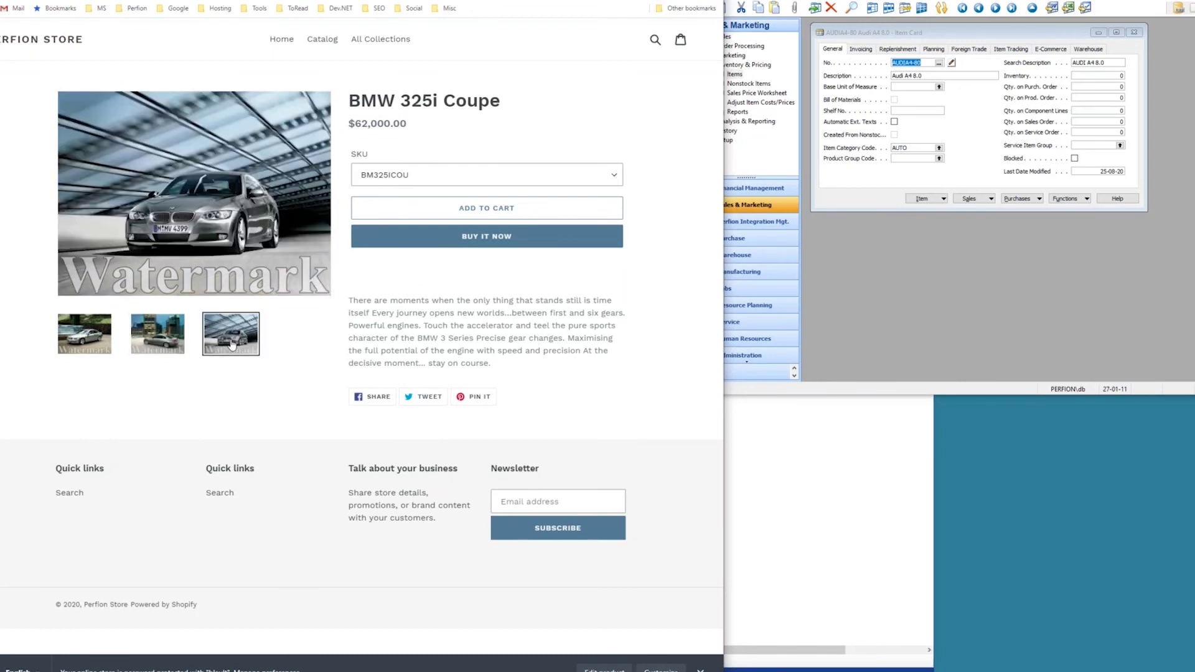